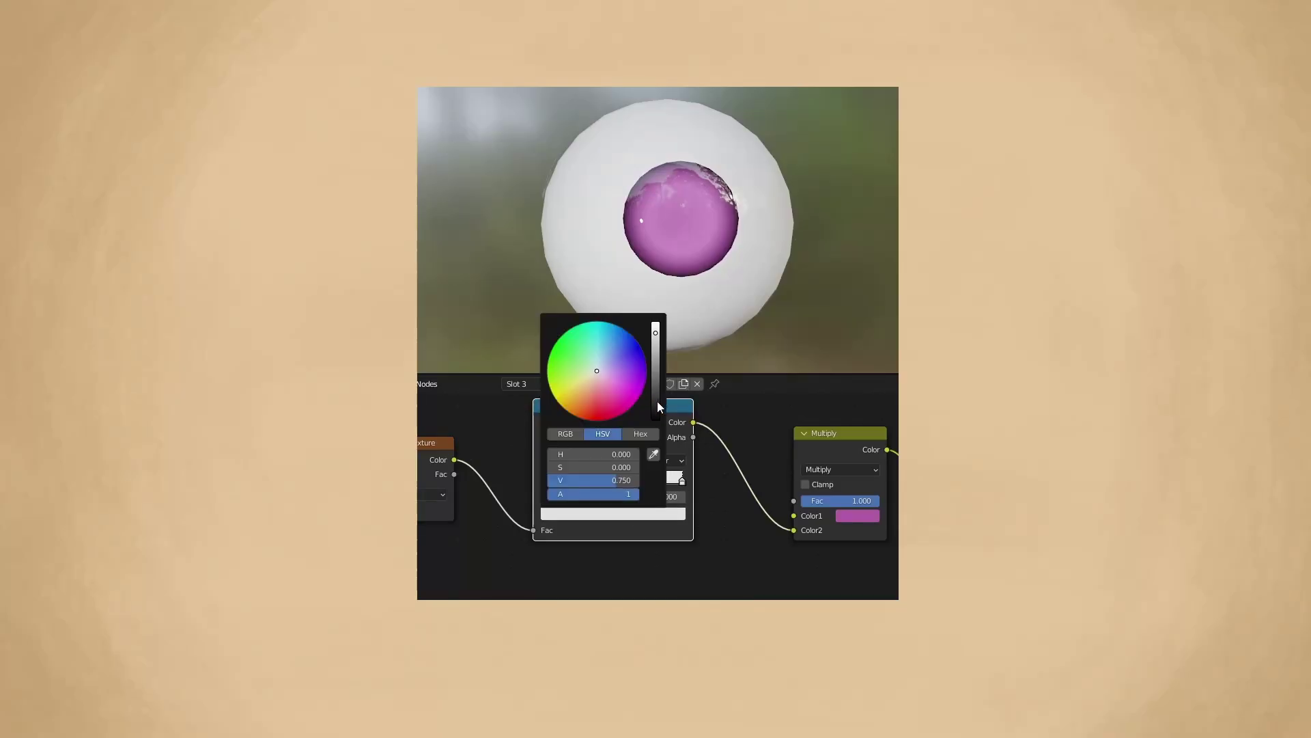
Set the ColorRamp's last stop to black and slide it inward along the gradient to darken the iris centre.
drag(657, 401, 657, 427)
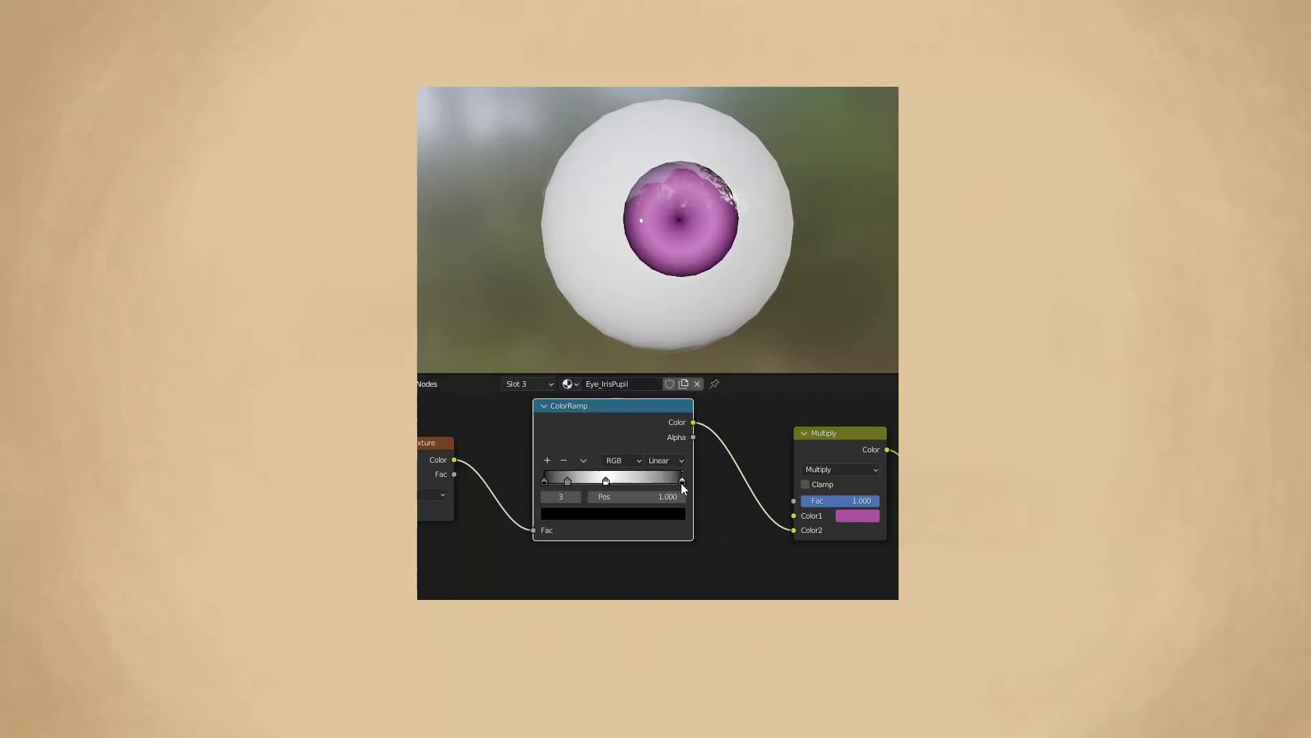
drag(682, 481, 634, 480)
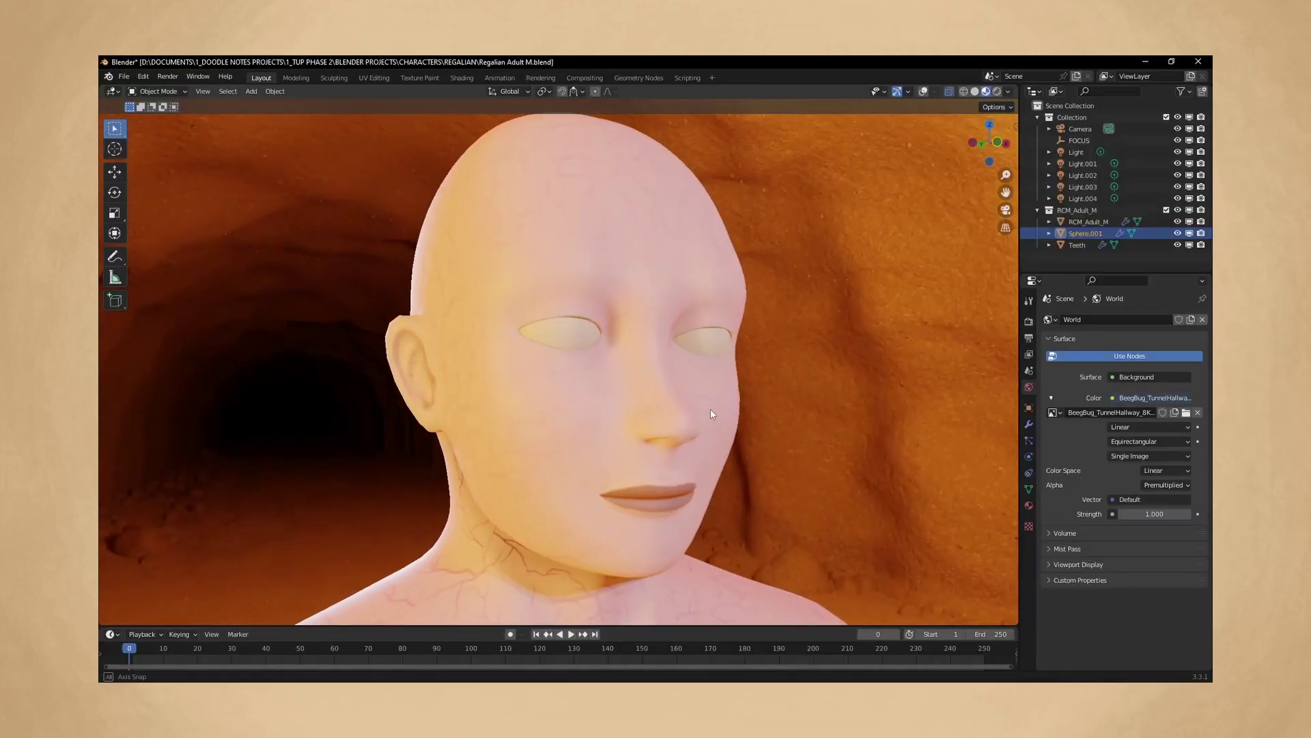
Inspect the character's eyeballs in isolation, return to the full model and save the file.
mouse_move(710, 408)
middle_down()
mouse_move(595, 410)
mouse_move(729, 412)
middle_up()
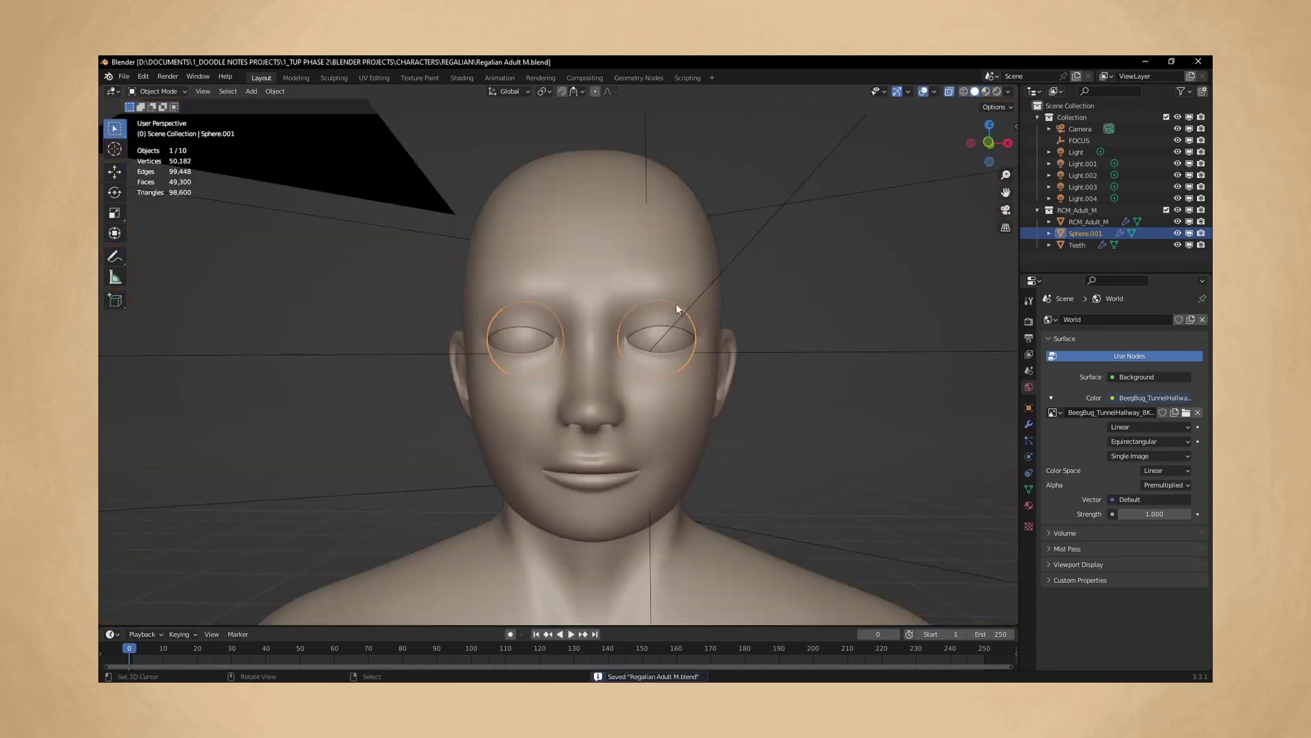
key(KP_Divide)
mouse_move(720, 318)
middle_down()
mouse_move(696, 357)
mouse_move(745, 350)
middle_up()
key(KP_Divide)
key(ctrl+s)
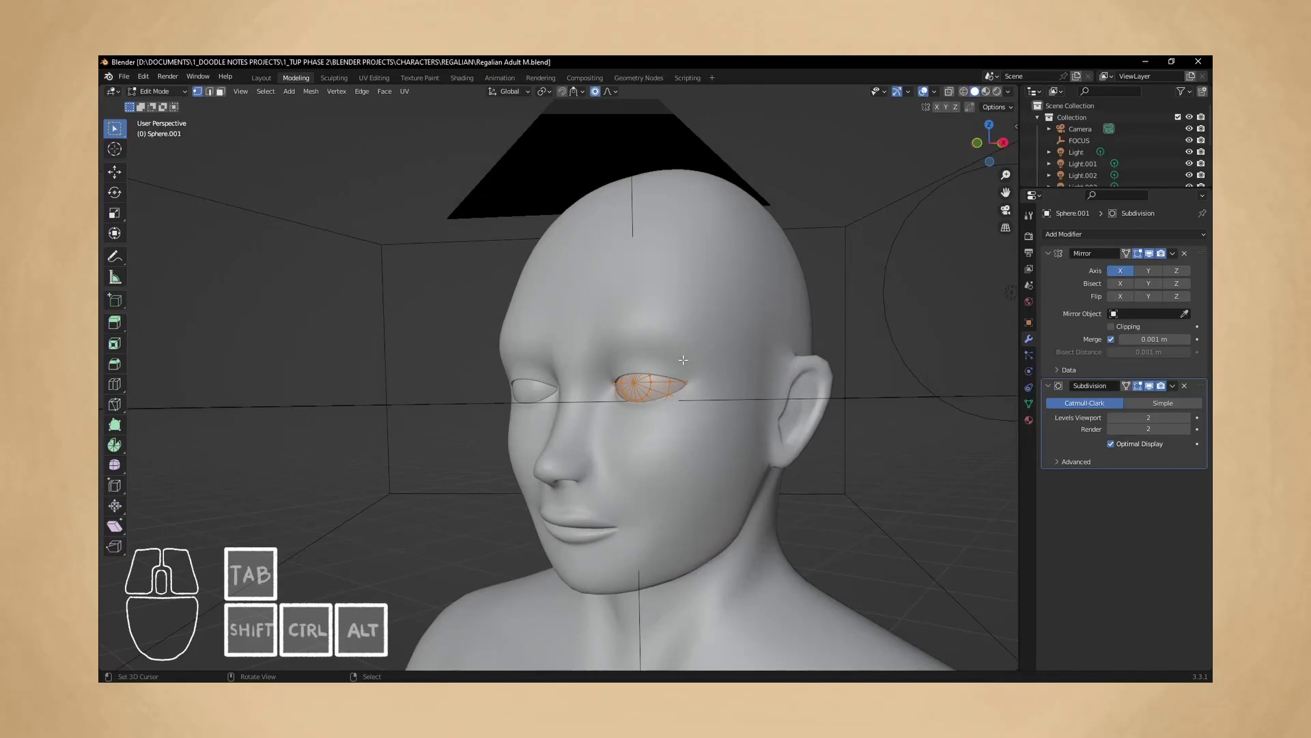
Isolate the eyeball, duplicate its whole mesh in place and scale the copy to form a second layer.
key(KP_Divide)
middle_drag(683, 360, 643, 387)
scroll(655, 375, up, 2)
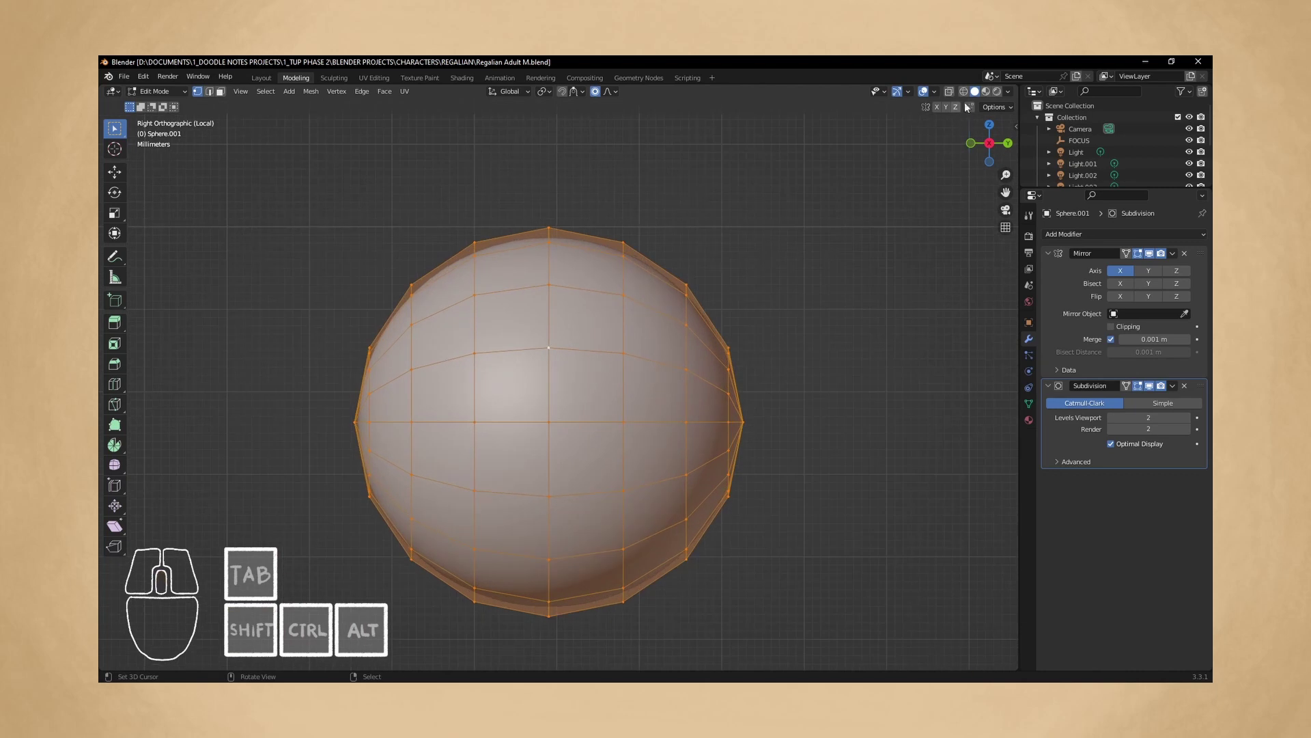
shift+middle_drag(713, 362, 746, 341)
key(shift+d)
right_click(746, 341)
key(s)
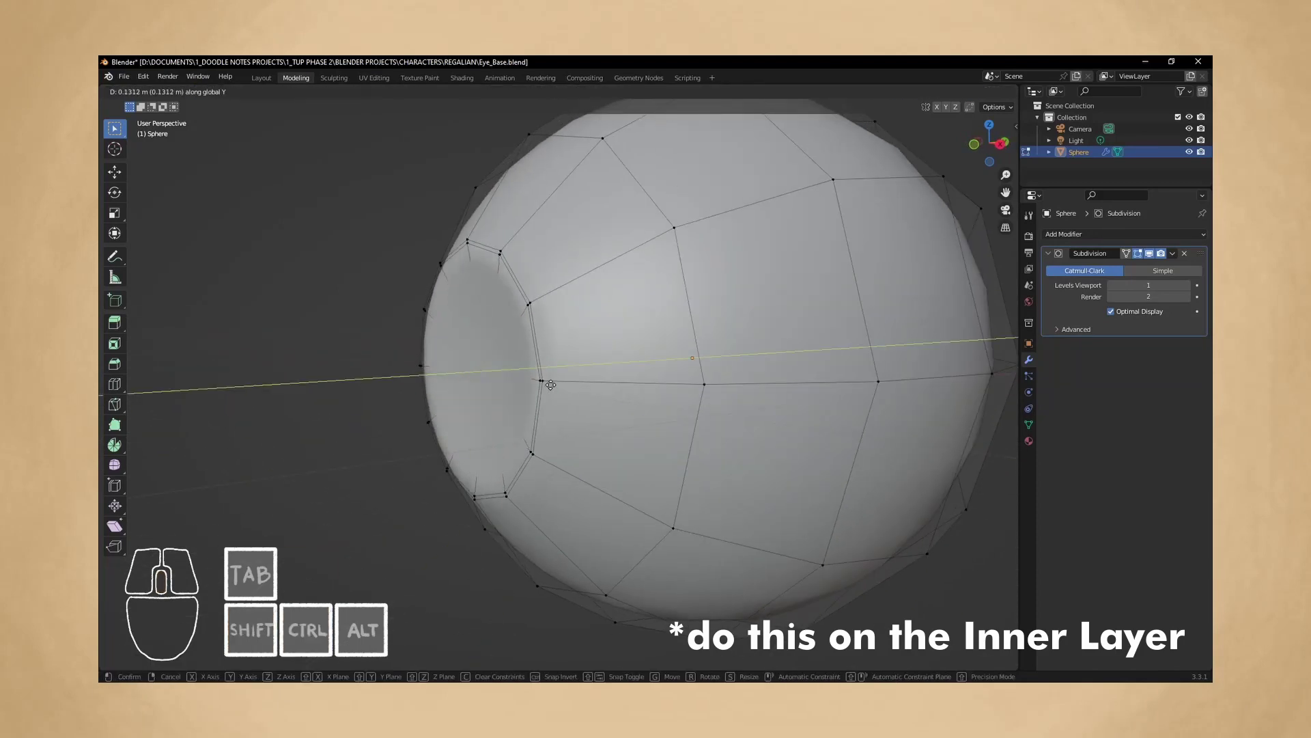
Push the inner layer's iris area about 0.13 m along Y, and edge-slide the loop around the recess.
click(555, 384)
middle_drag(554, 384, 666, 356)
scroll(651, 372, up, 1)
alt+right_click(785, 292)
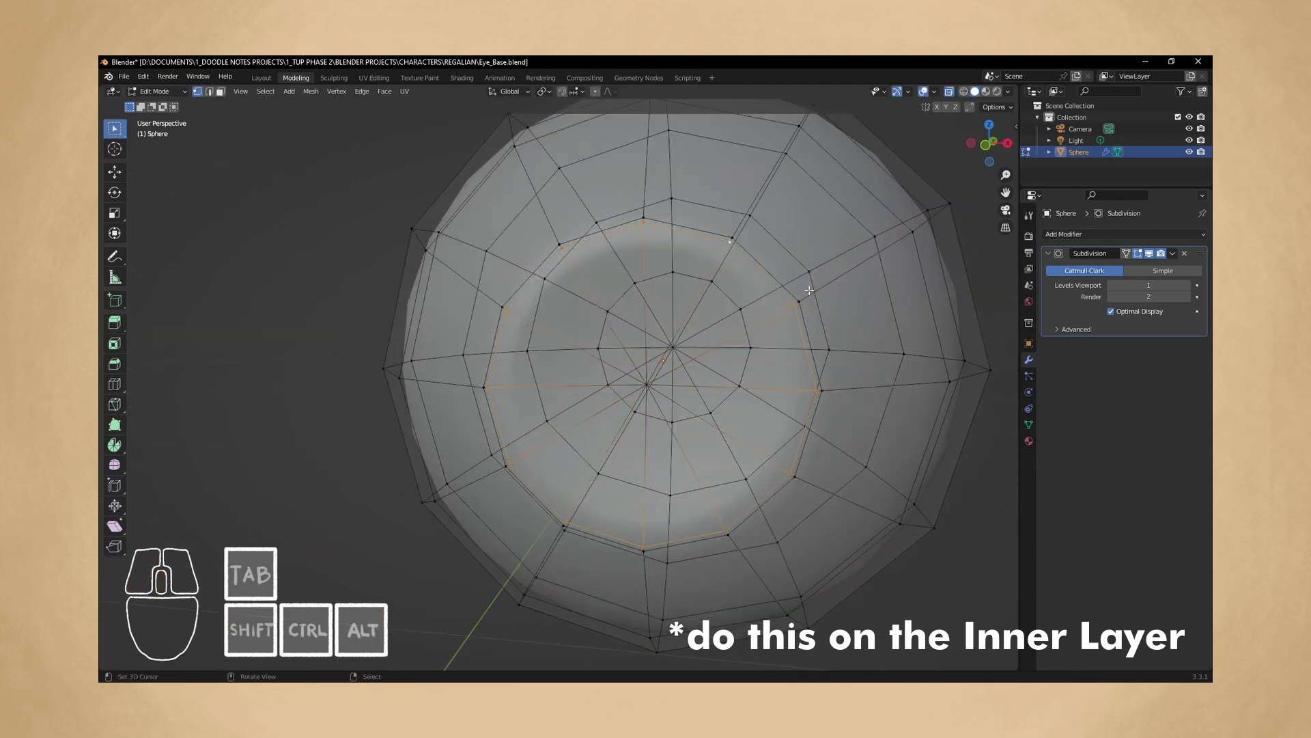
key(g)
key(g)
click(791, 318)
Raise the viewport's X-ray opacity and edge-slide the recess loop inward toward the iris centre.
scroll(791, 319, down, 2)
middle_drag(791, 321, 765, 315)
click(1008, 93)
drag(1018, 325, 1052, 325)
middle_drag(631, 283, 654, 281)
scroll(653, 281, up, 1)
key(g)
key(g)
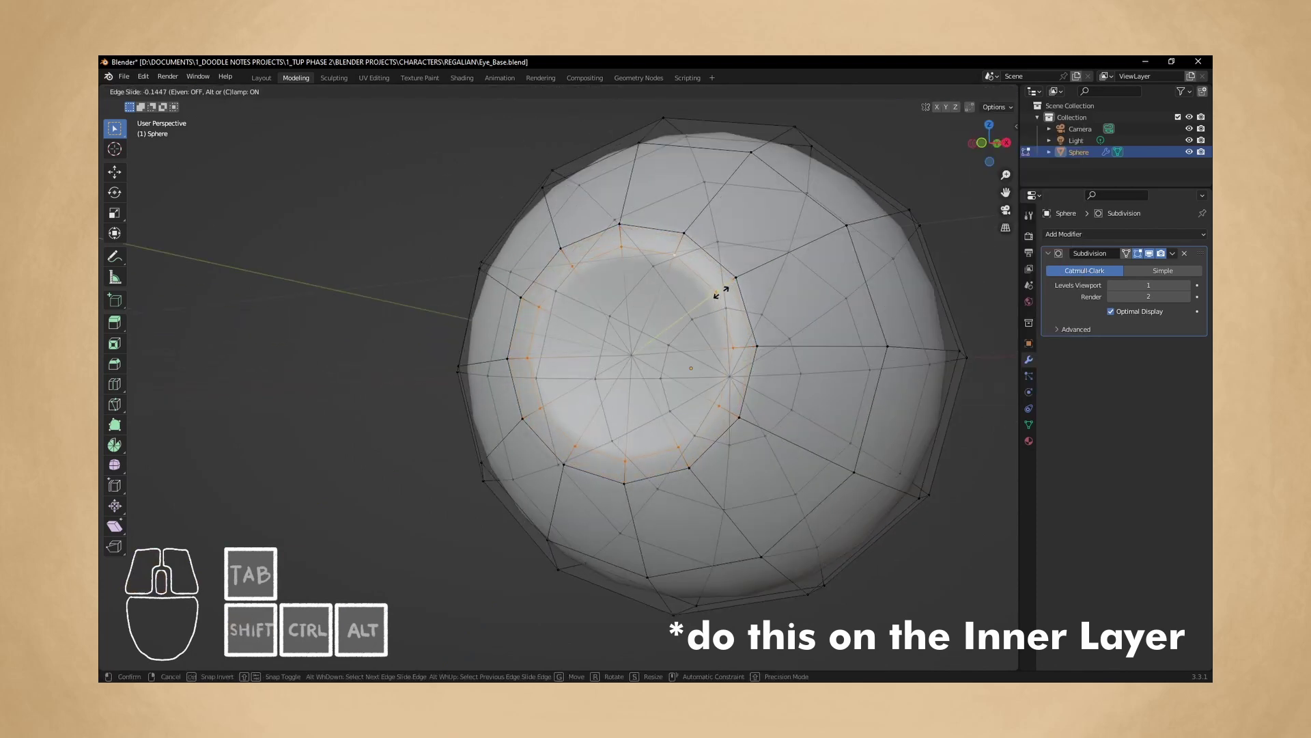
click(665, 255)
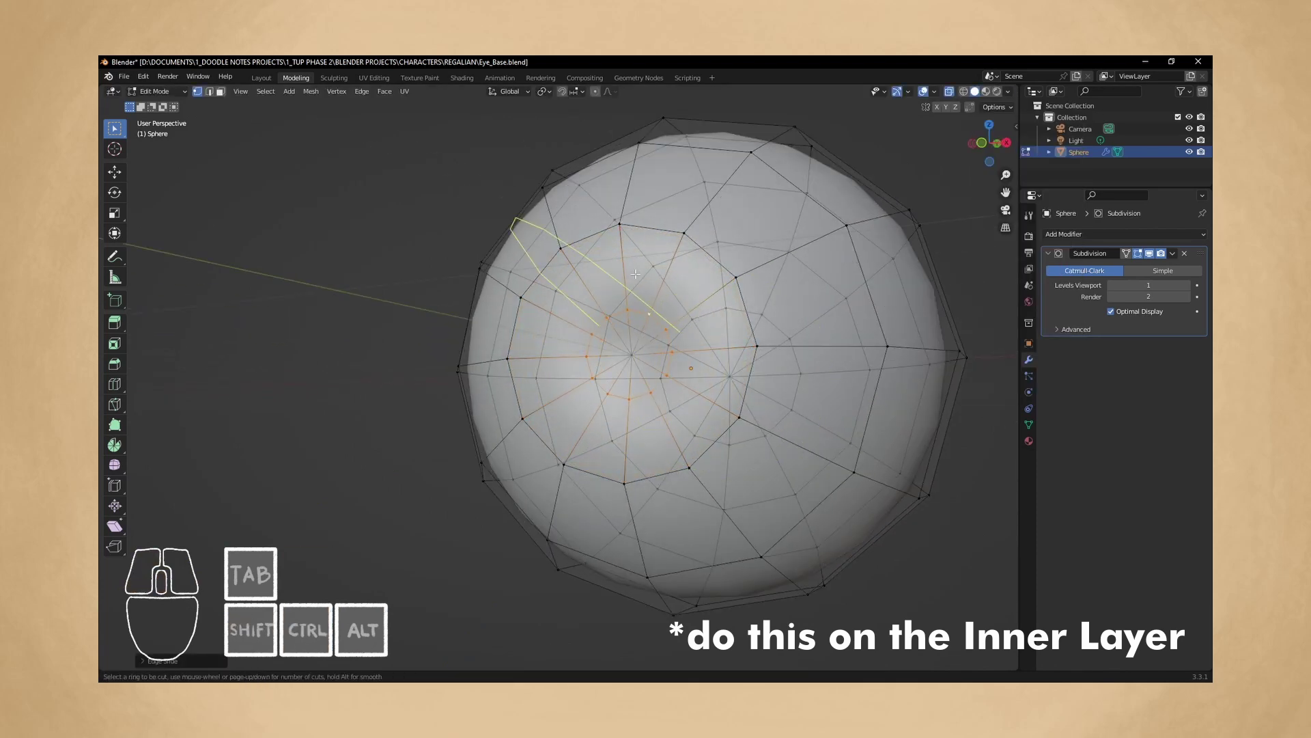
Add an edge loop inside the recessed iris area and deselect everything.
click(740, 223)
middle_drag(734, 273, 715, 320)
scroll(714, 321, up, 1)
key(alt+a)
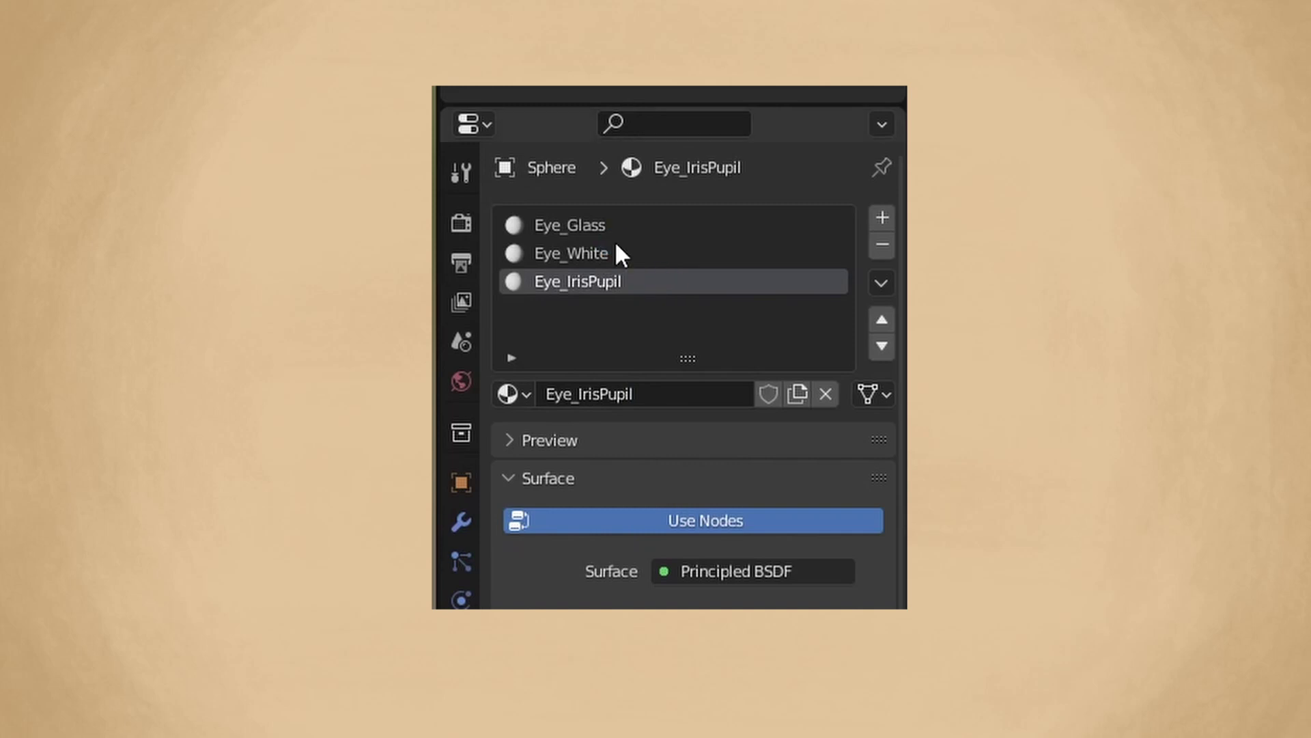
Look through the Eye_Glass and Eye_White material slots in Edit Mode and turn on X-ray display.
click(595, 225)
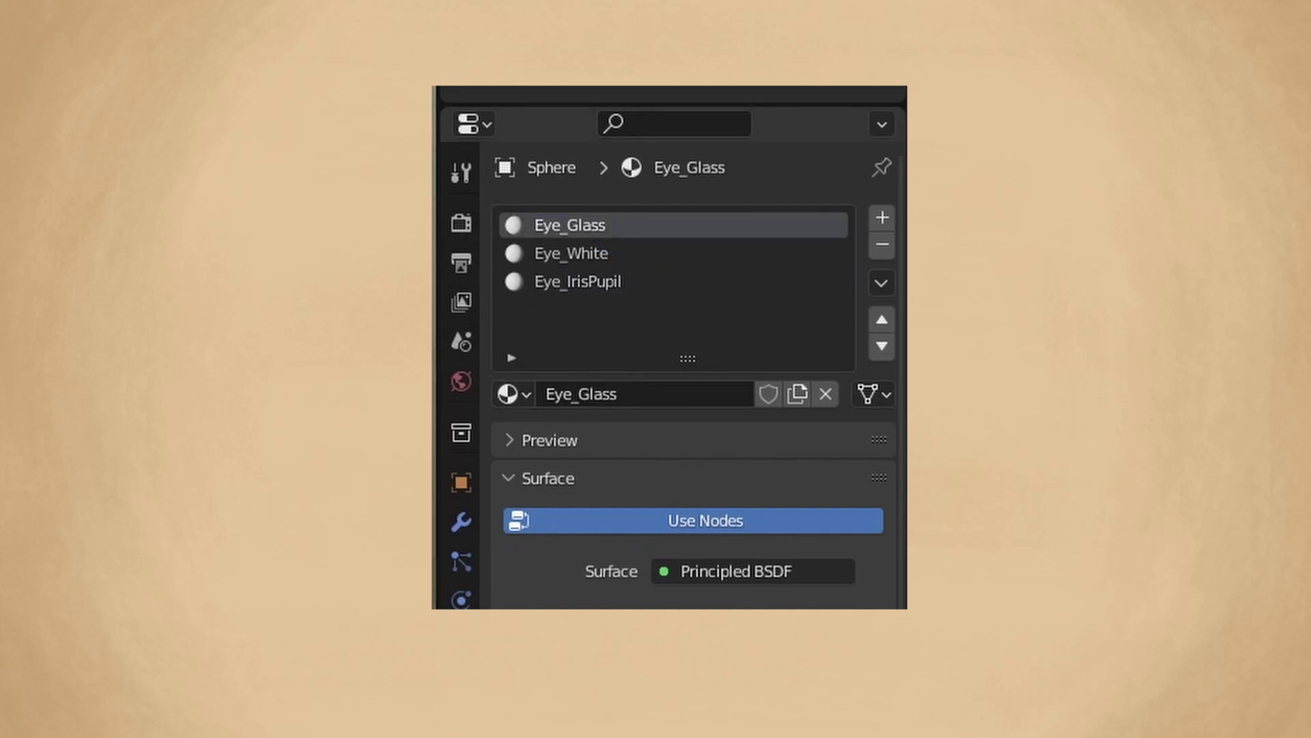
click(555, 253)
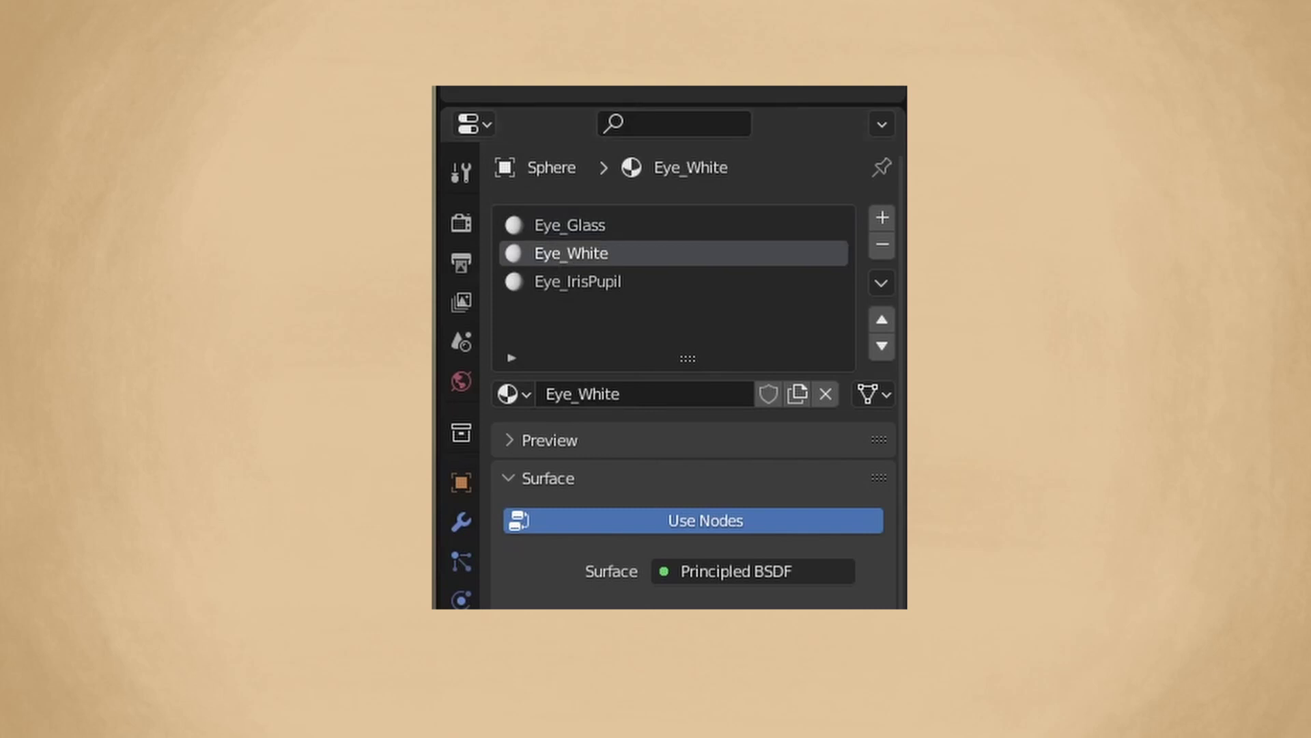
key(Tab)
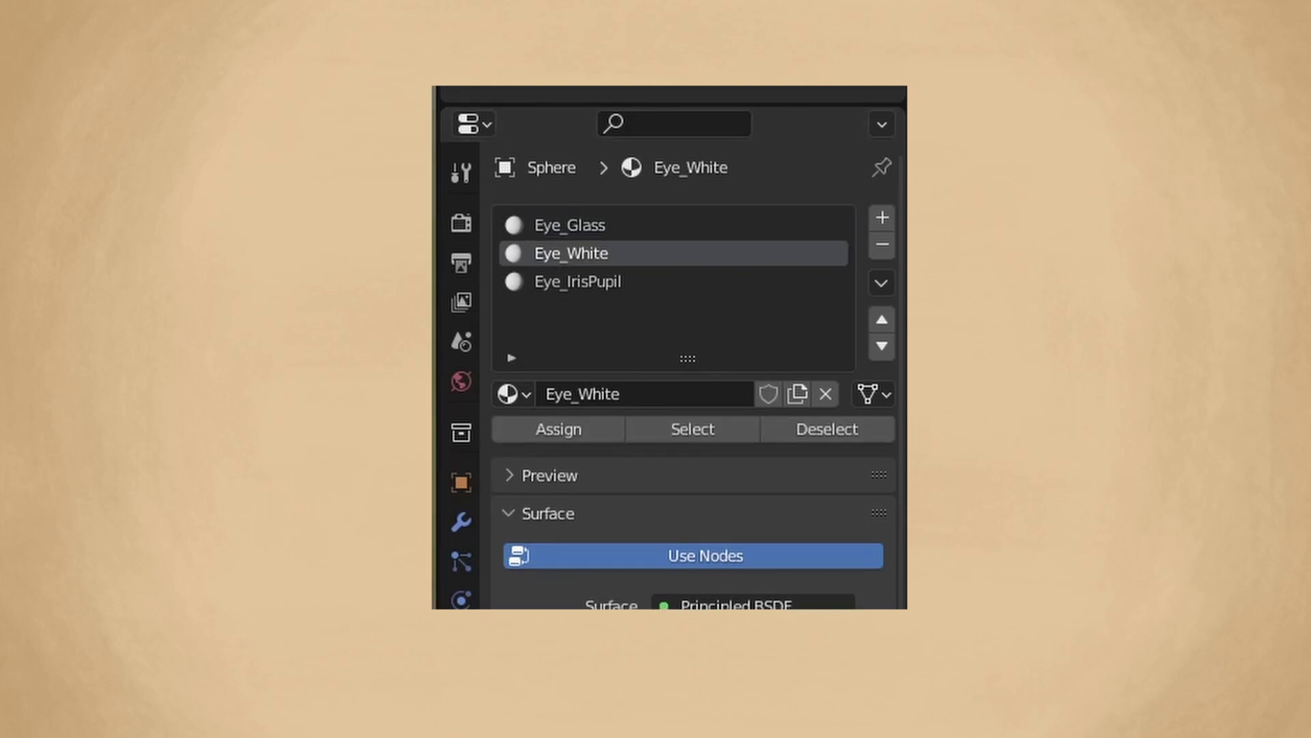
click(604, 227)
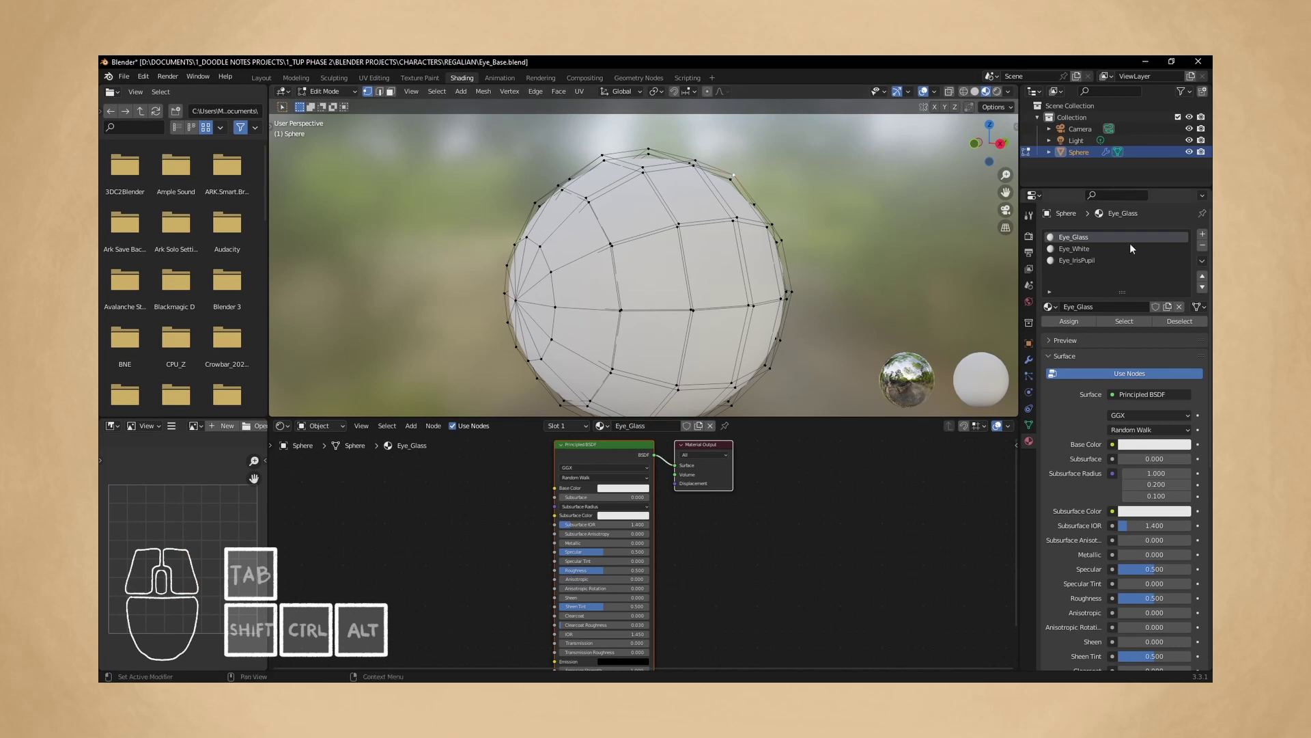
click(1096, 250)
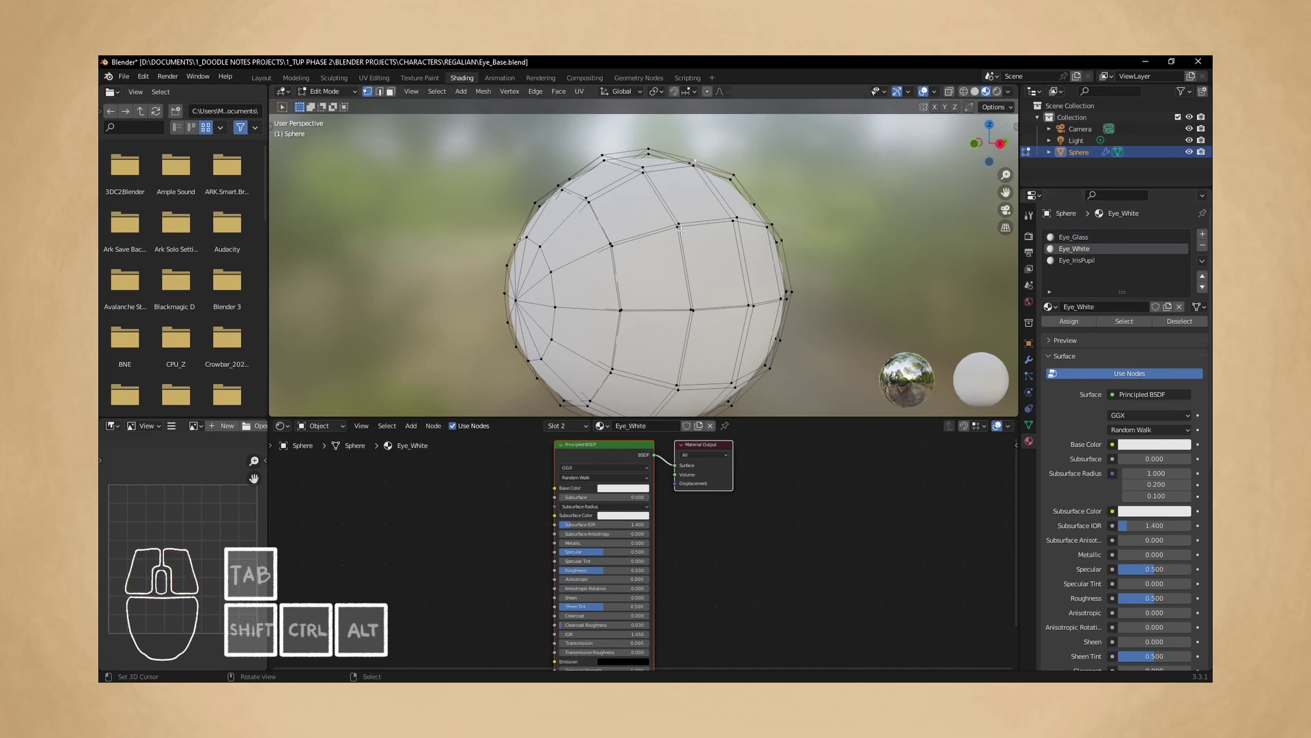
click(948, 91)
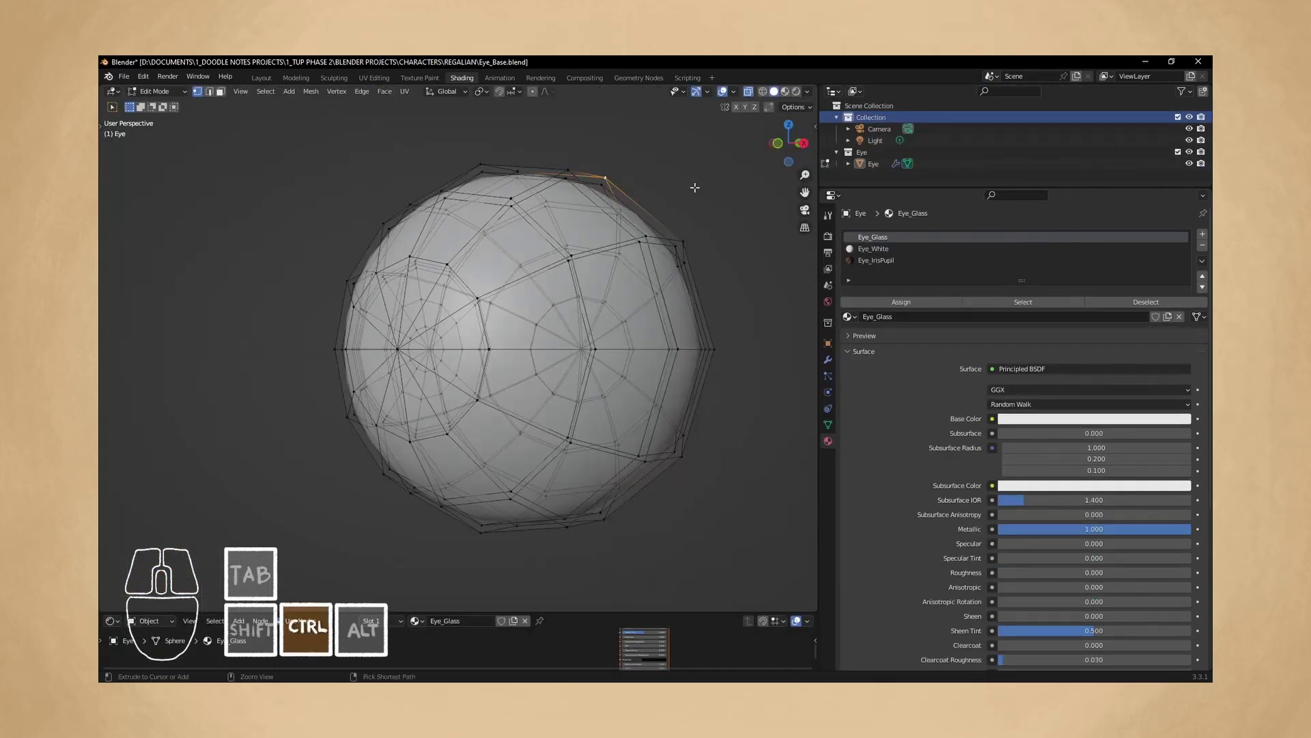
Assign the Eye_Glass material to the linked outer eyeball layer and hide it, leaving the Eye_White slot active.
key(ctrl+l)
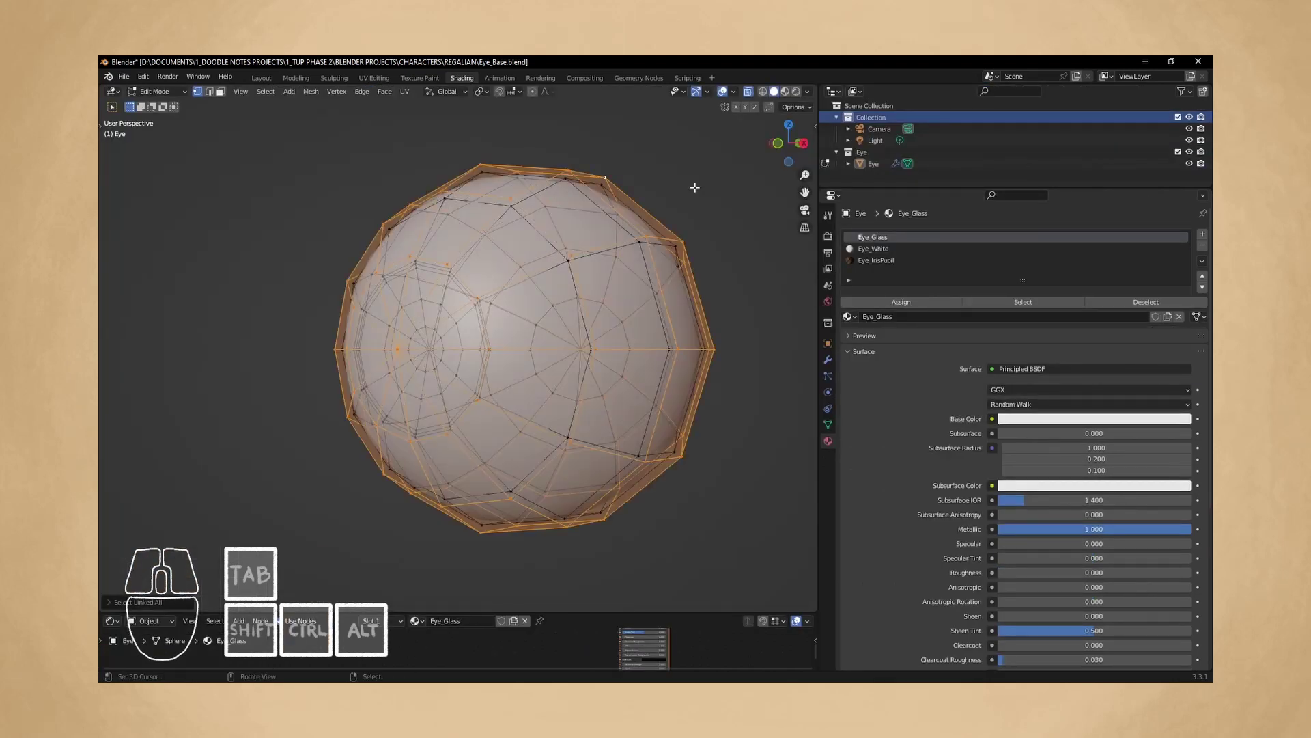
click(903, 233)
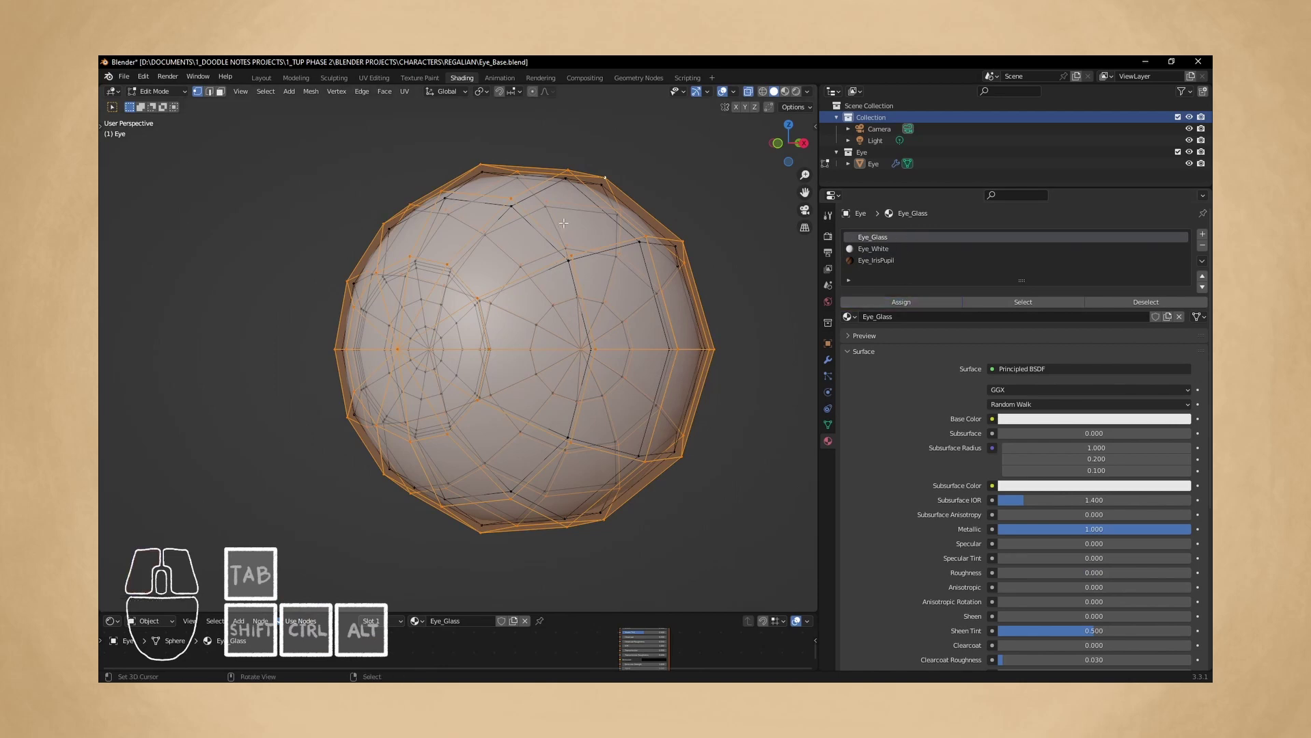
key(h)
click(875, 249)
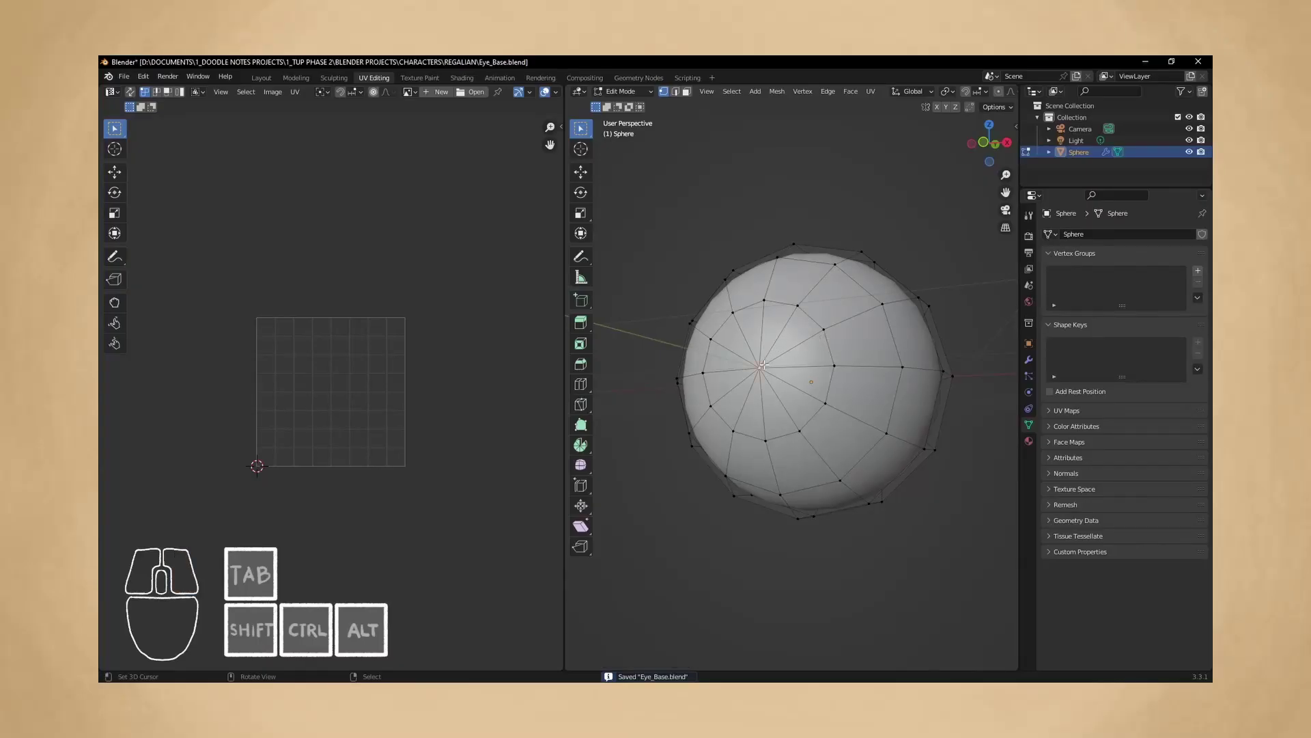
Mark seams on the edge loop around the iris and on the loop around the eyeball's middle.
key(alt+a)
alt+shift+click(815, 324)
key(ctrl+e)
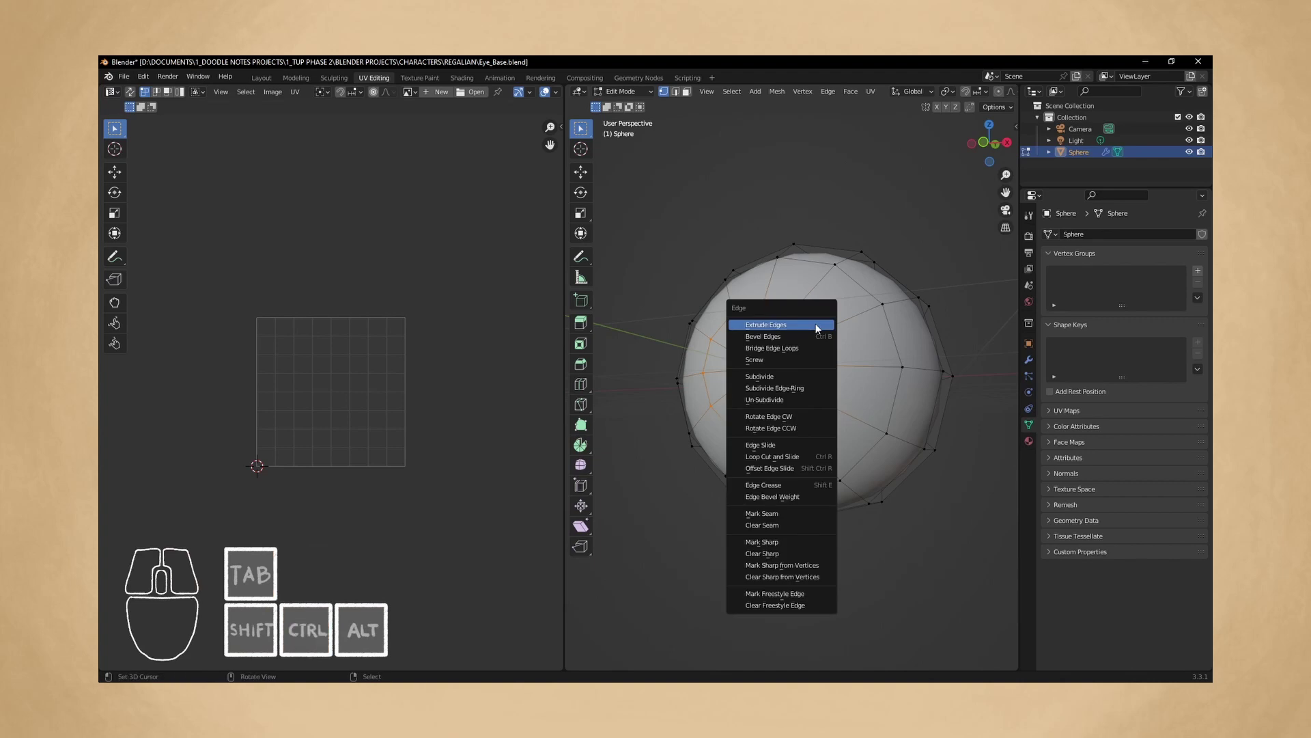
click(782, 514)
middle_drag(837, 412, 815, 387)
middle_drag(816, 386, 812, 382)
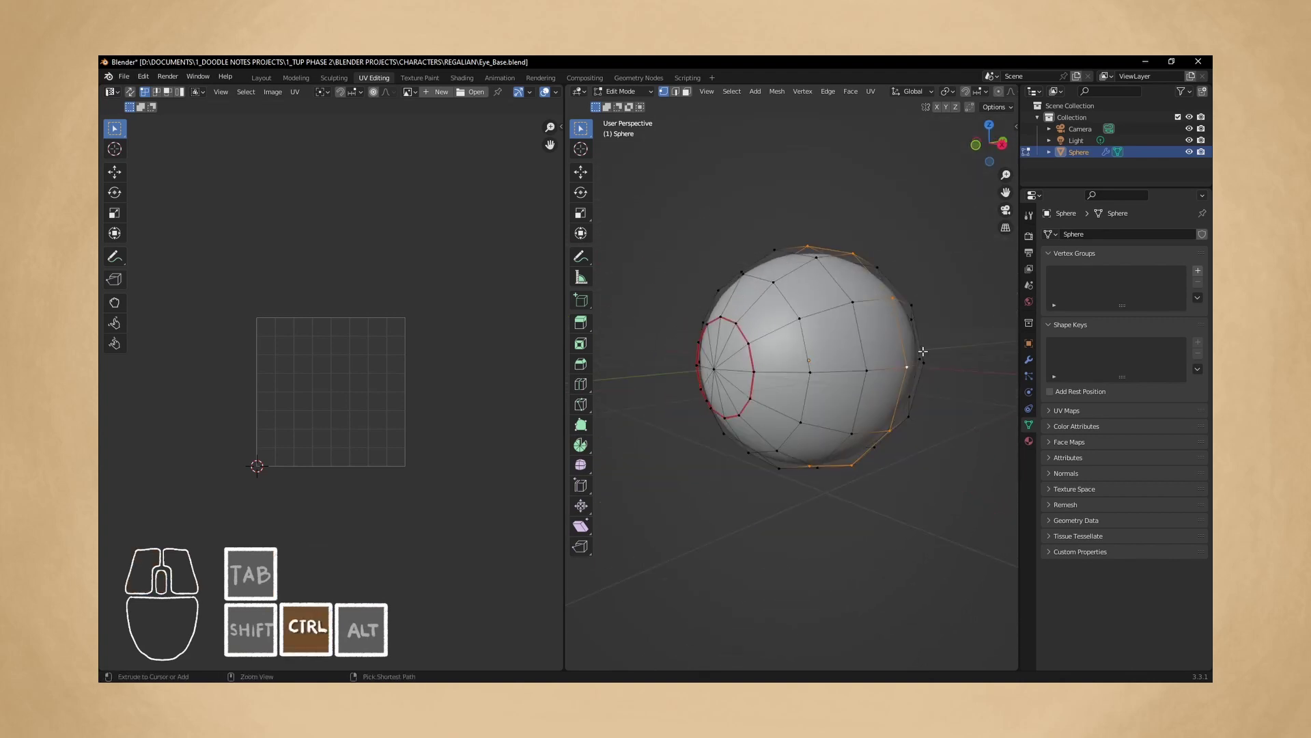
key(ctrl+e)
click(923, 350)
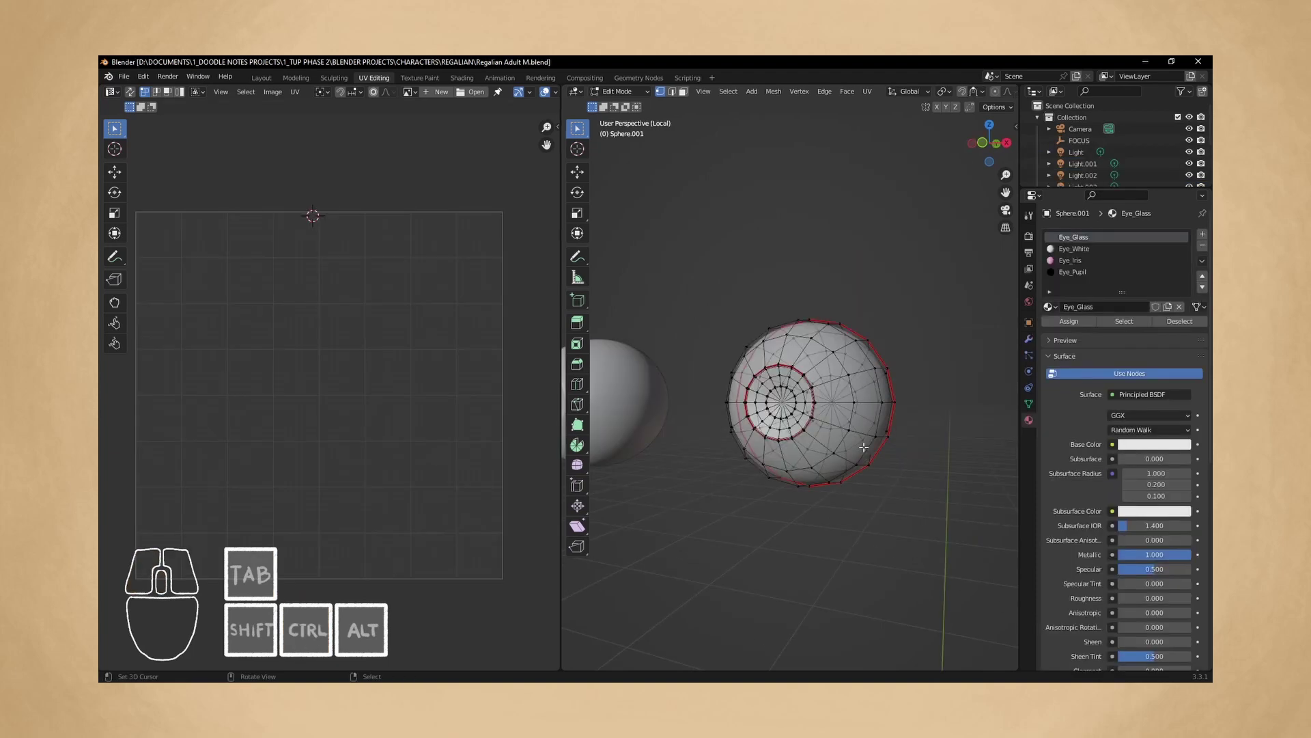
Select the entire eyeball mesh and UV-unwrap it along the marked seams.
key(a)
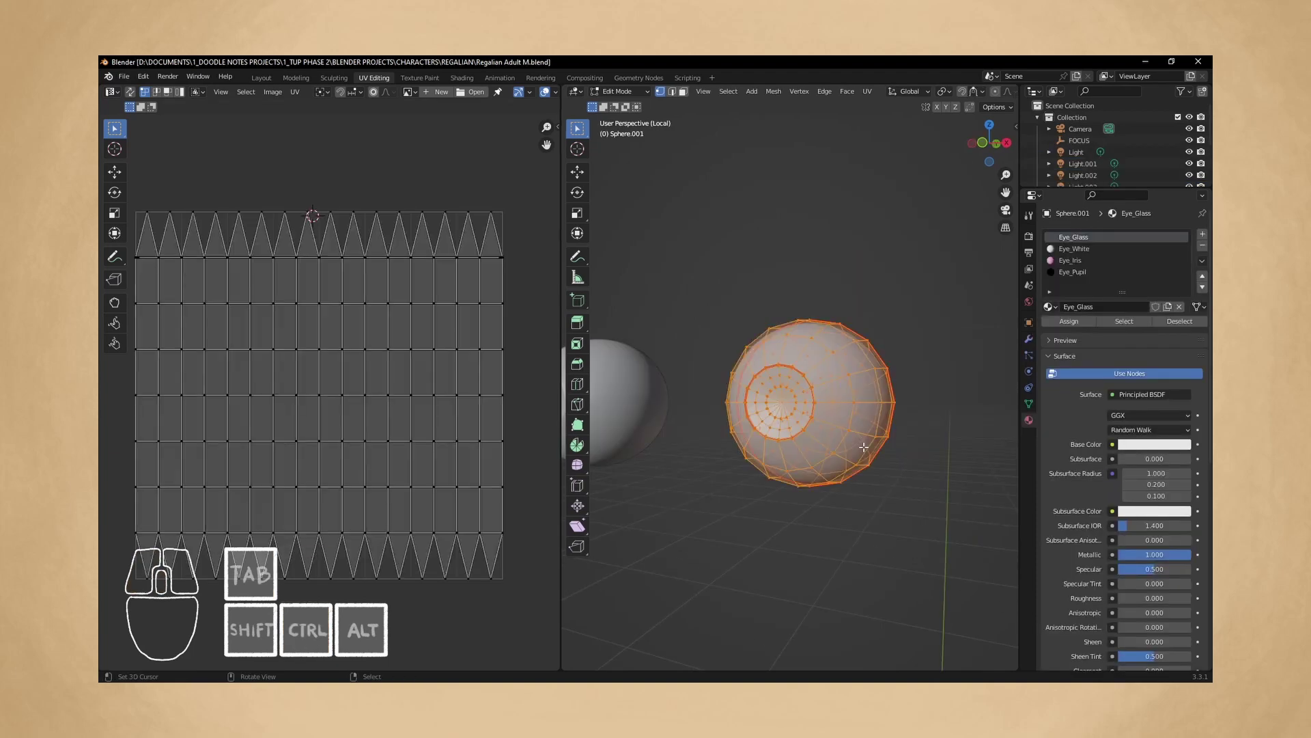
key(u)
click(863, 445)
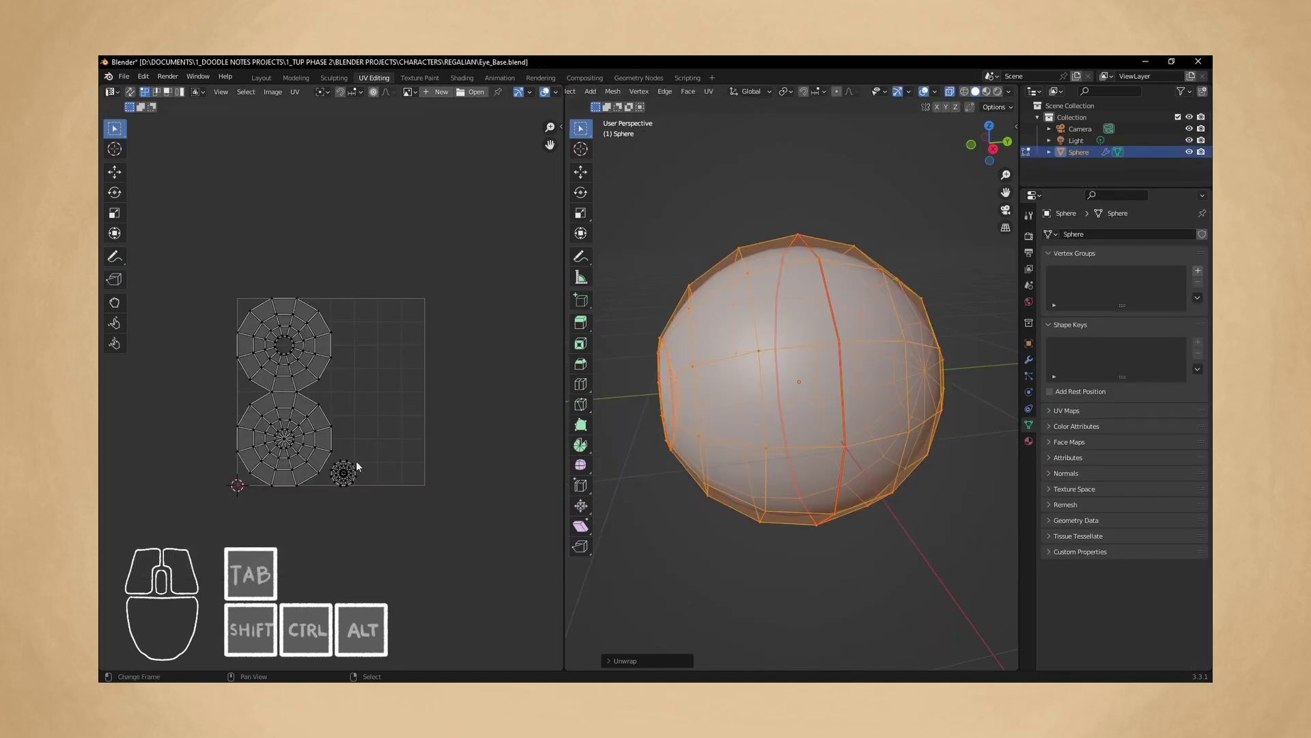
Select the small iris island in the UV layout and widen the UV editor area.
middle_drag(356, 462, 463, 444)
key(ctrl+l)
scroll(471, 444, up, 3)
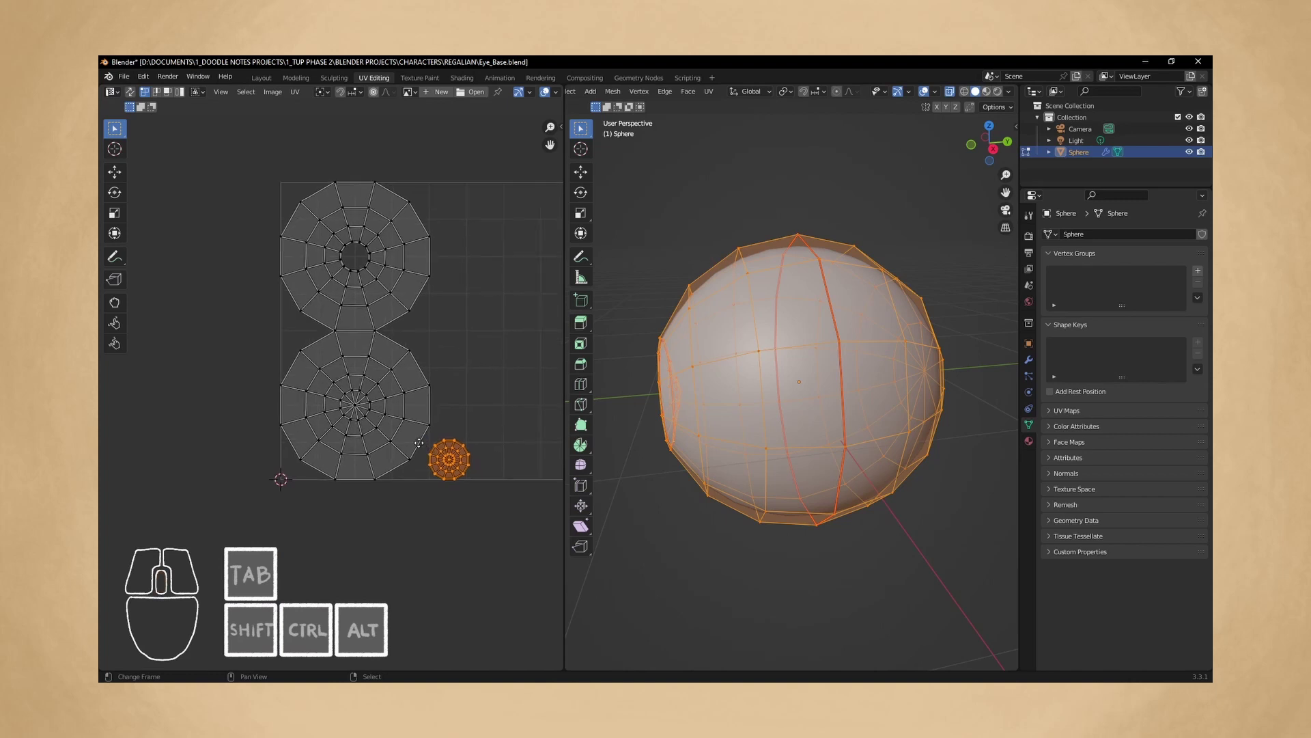
scroll(415, 446, up, 2)
scroll(415, 446, up, 1)
key(ctrl+space)
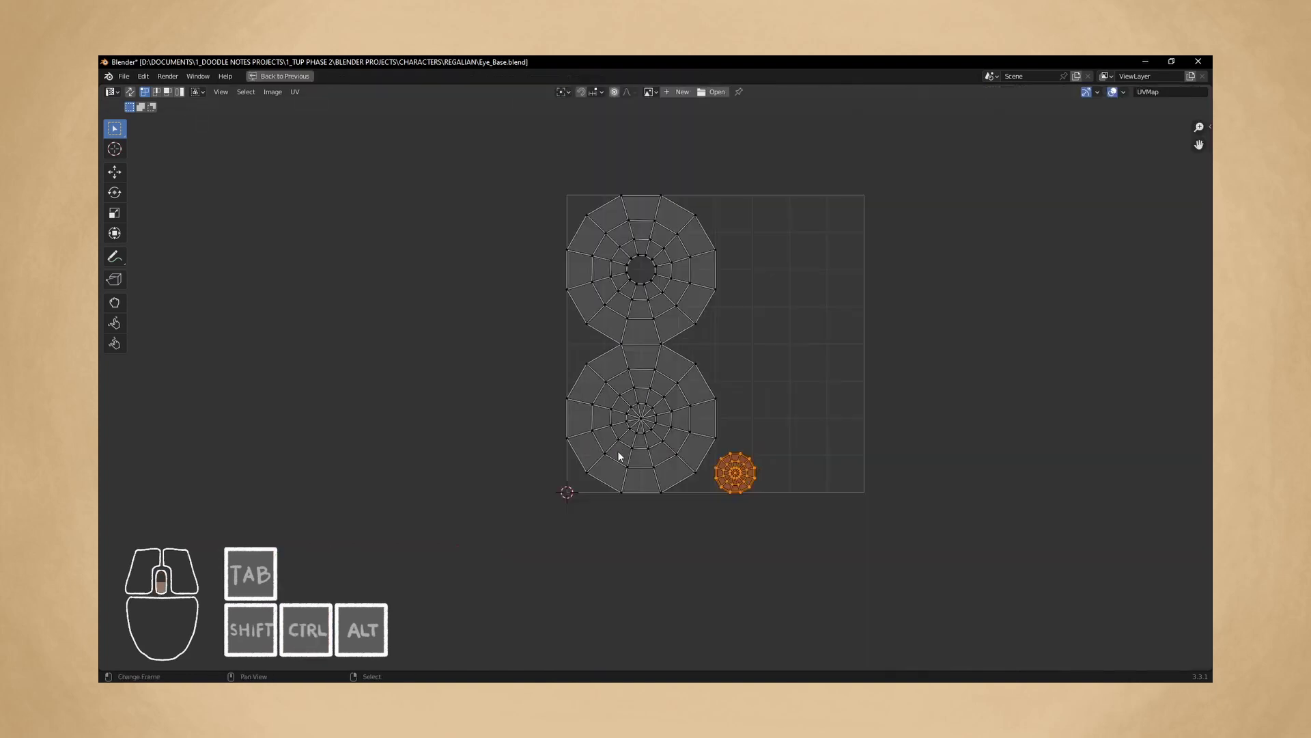
scroll(622, 457, up, 1)
scroll(600, 448, up, 2)
scroll(608, 453, down, 2)
key(ctrl+space)
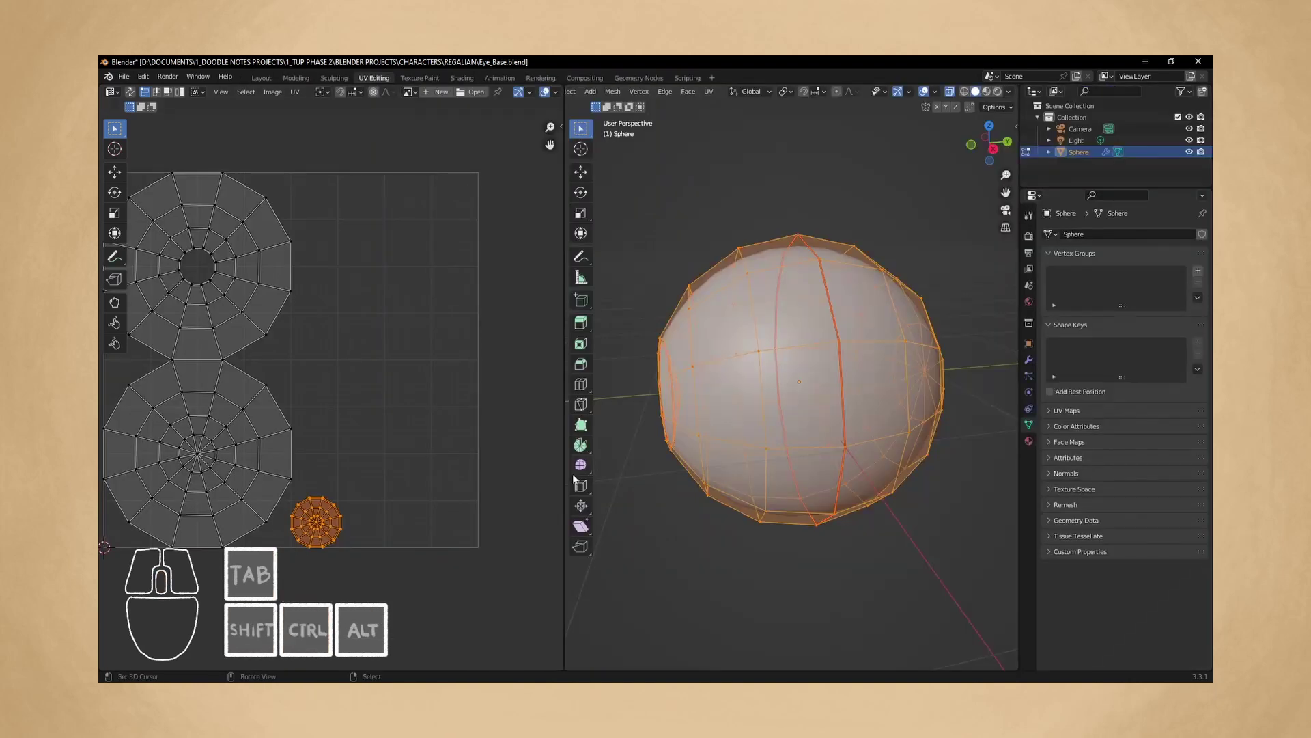
drag(565, 470, 649, 476)
middle_drag(710, 478, 786, 449)
middle_drag(441, 488, 526, 459)
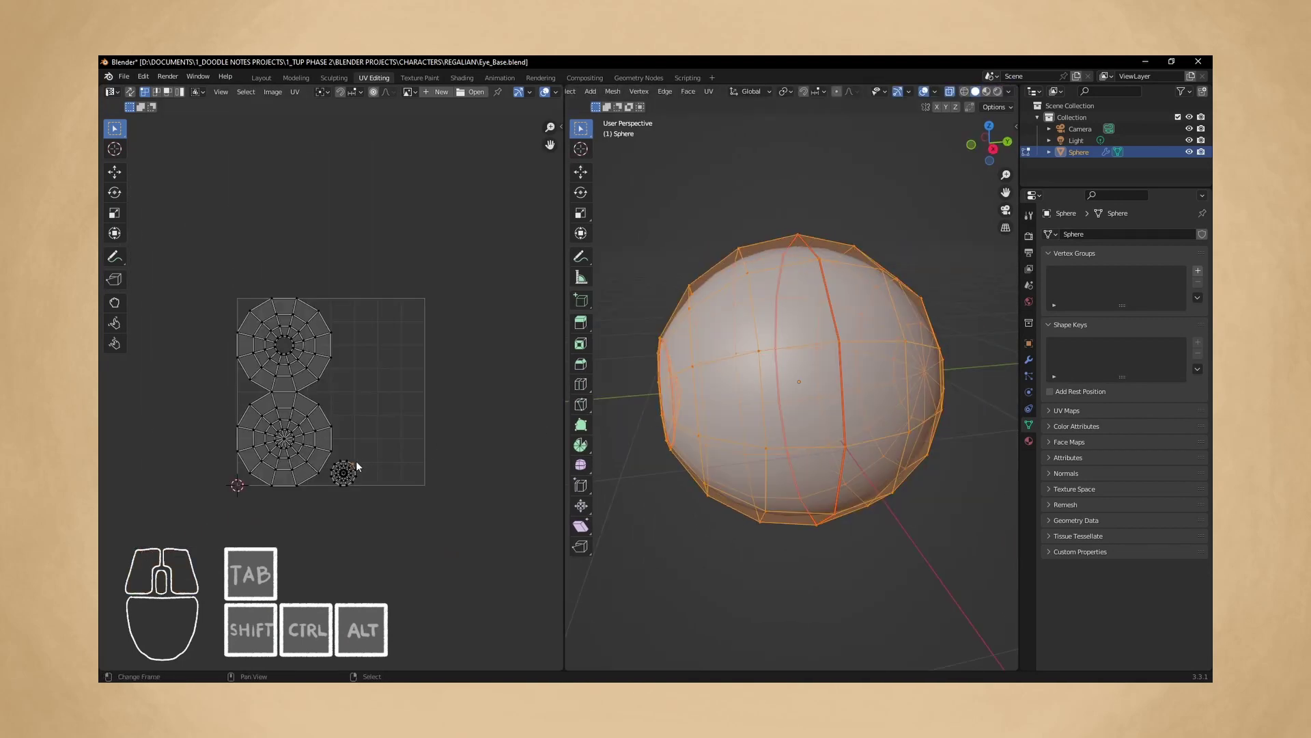
Select the linked iris UV island and scale it up to about 5 times its size.
middle_drag(357, 463, 449, 495)
key(ctrl+l)
scroll(470, 458, up, 2)
scroll(450, 458, up, 2)
key(ctrl+space)
scroll(615, 442, down, 2)
shift+middle_drag(698, 424, 606, 448)
scroll(606, 448, up, 1)
scroll(622, 459, up, 2)
scroll(641, 472, down, 2)
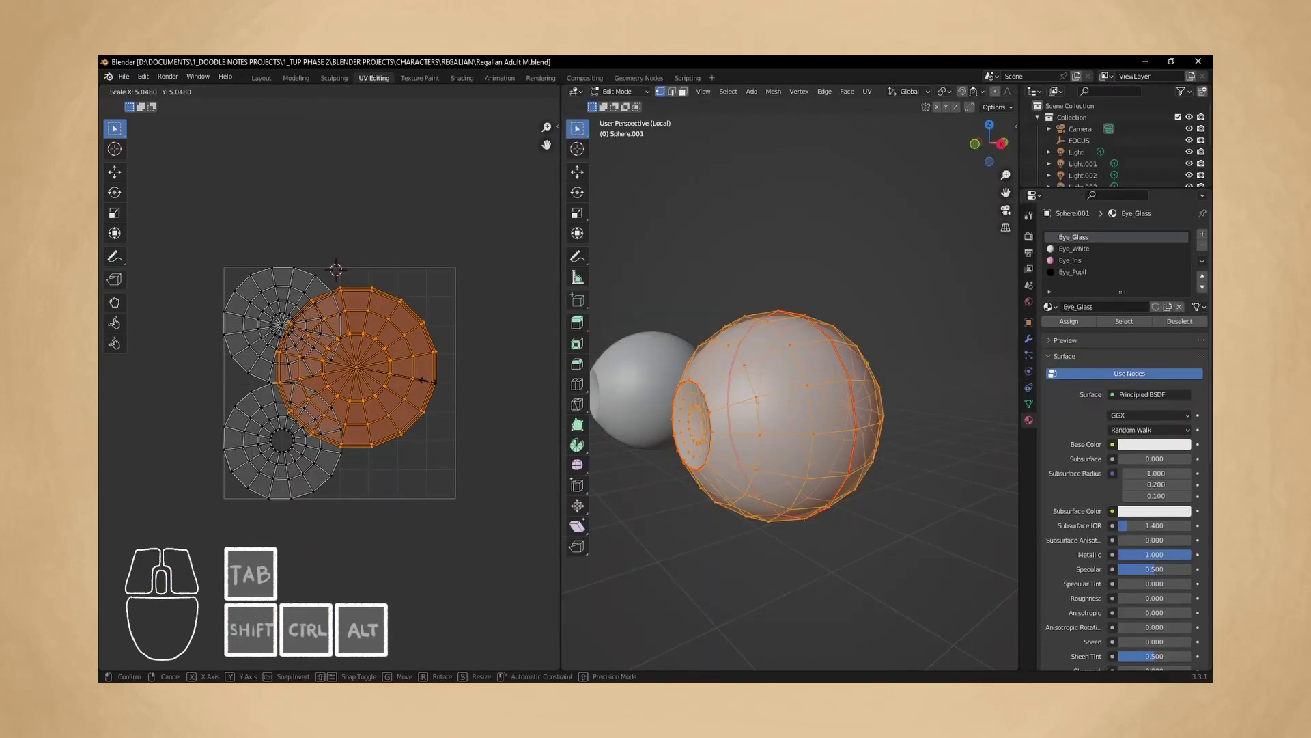
click(428, 384)
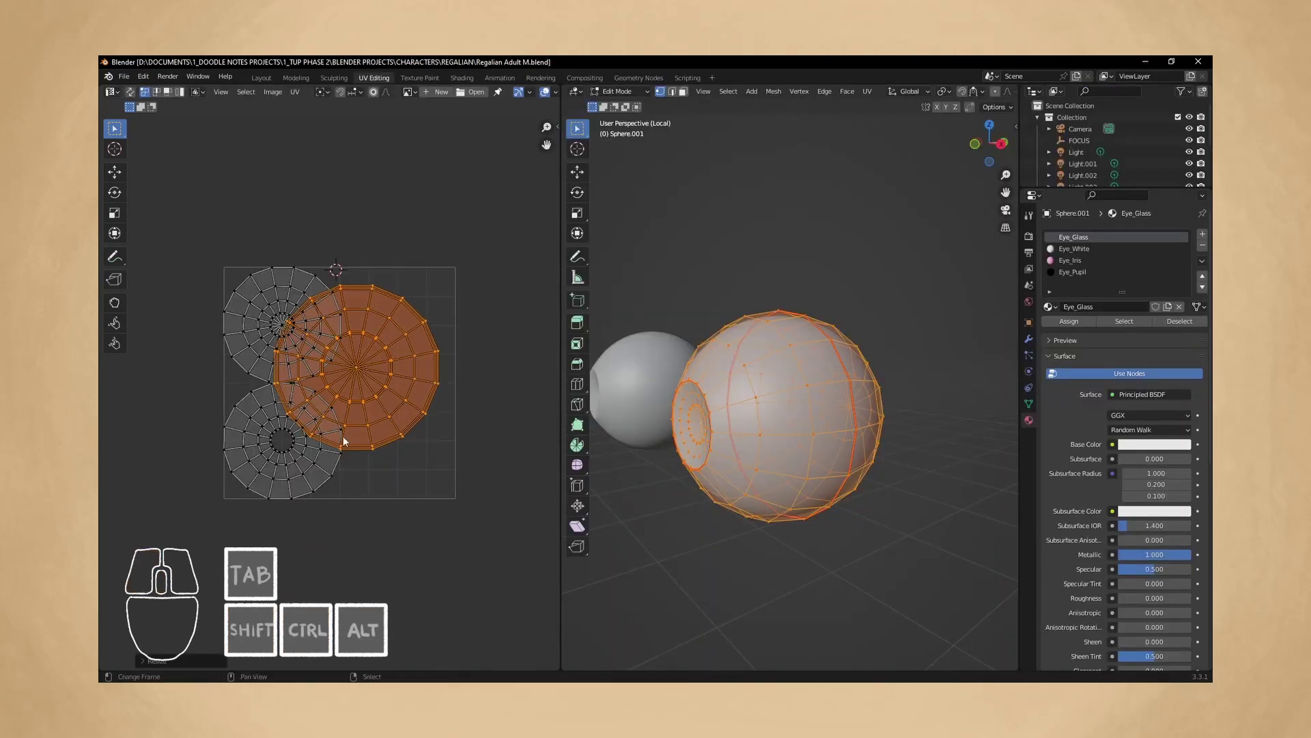
Snap the 2D cursor to pixels at the lower-left corner of the UV grid.
scroll(392, 400, up, 8)
middle_drag(321, 376, 319, 344)
scroll(303, 397, up, 12)
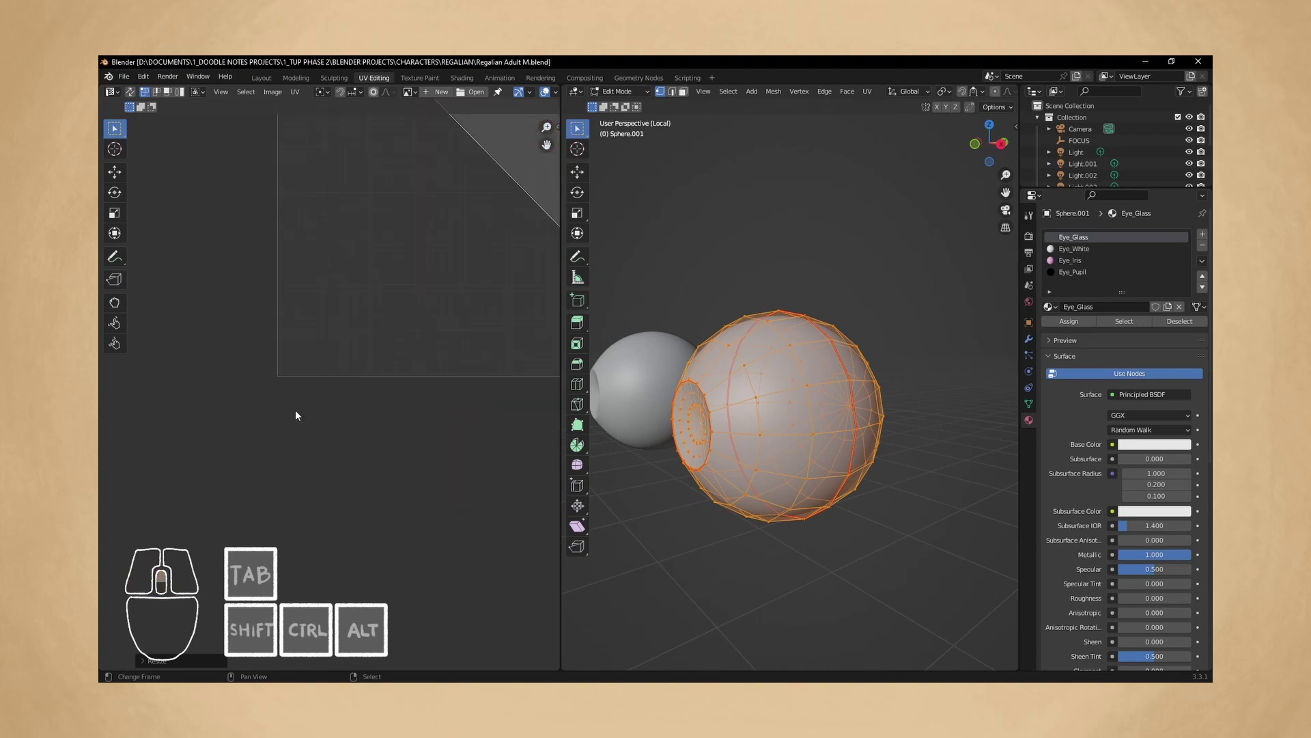
middle_drag(226, 359, 285, 363)
key(shift+s)
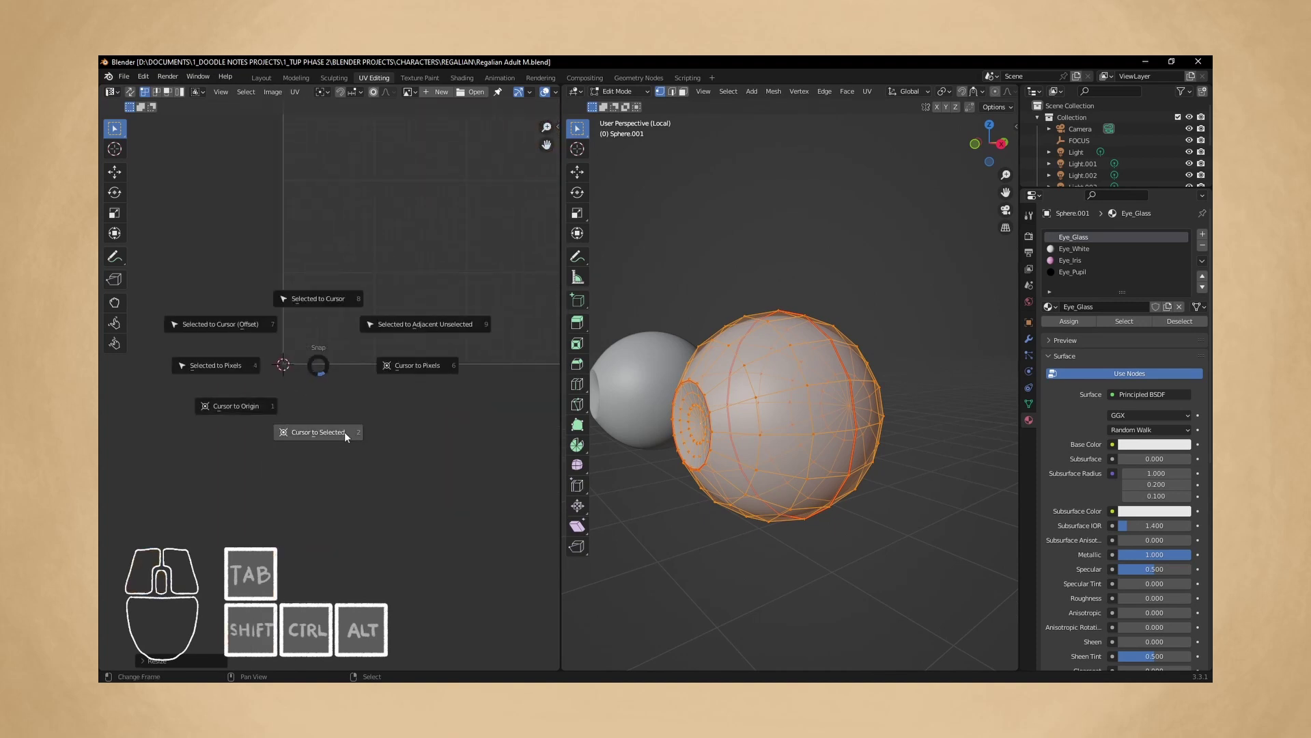
click(411, 374)
scroll(411, 379, down, 5)
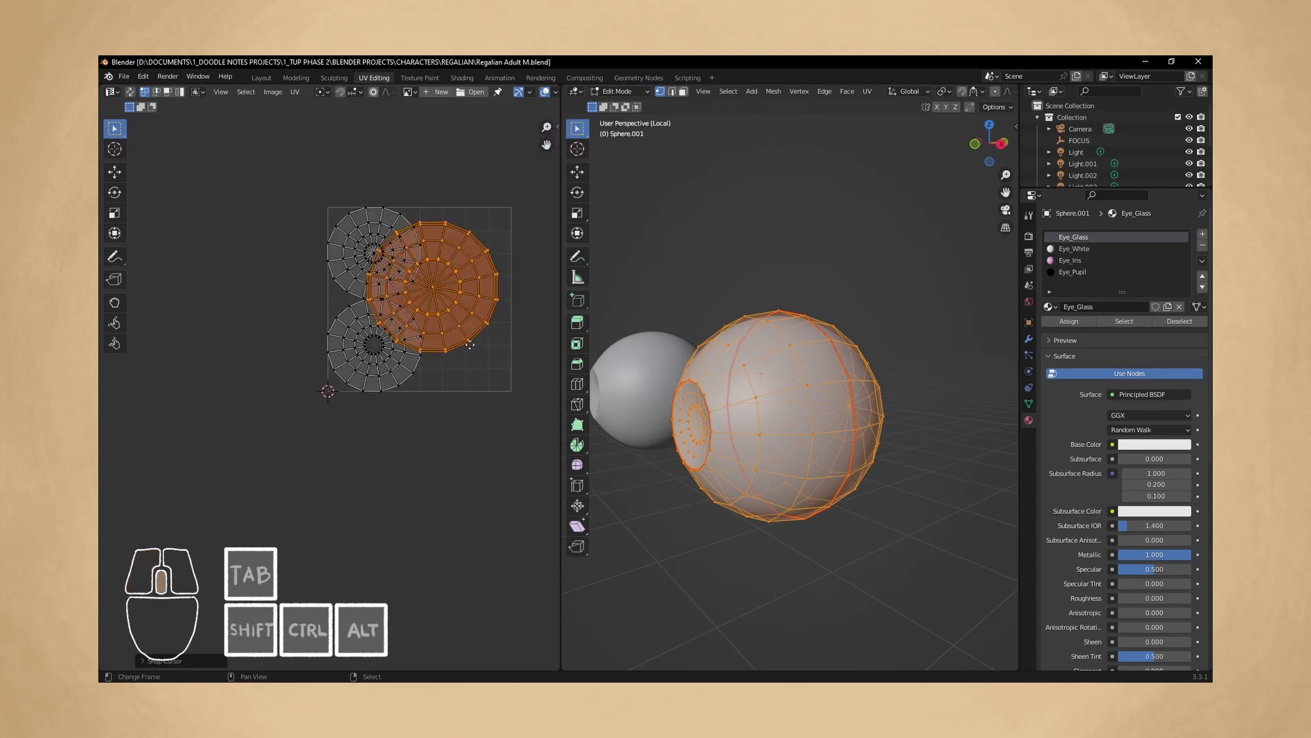
Snap the iris UV island to the 2D cursor using Selected to Cursor (Offset).
key(shift+s)
click(397, 315)
key(s)
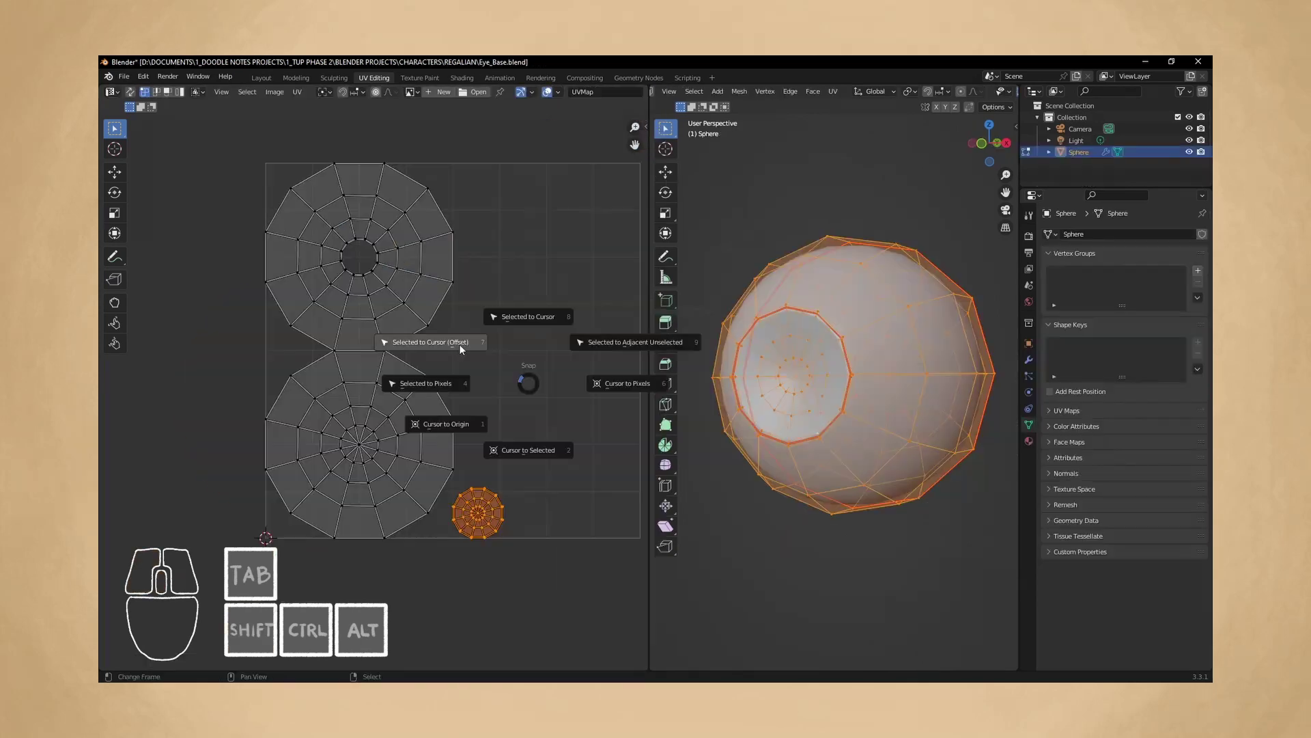
click(461, 349)
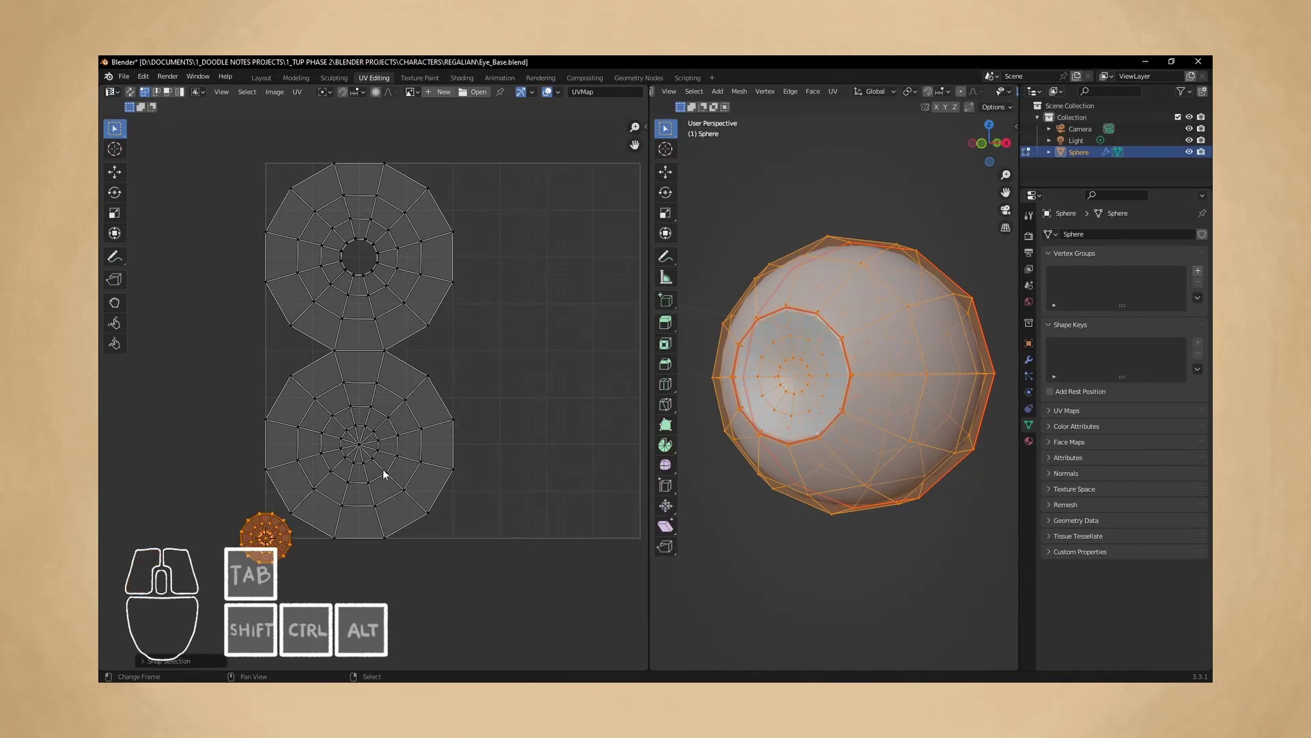
Undo the last snap, maximize the UV editor, and snap the iris UV island to the 2D cursor using Selected to Cursor (Offset).
key(ctrl+z)
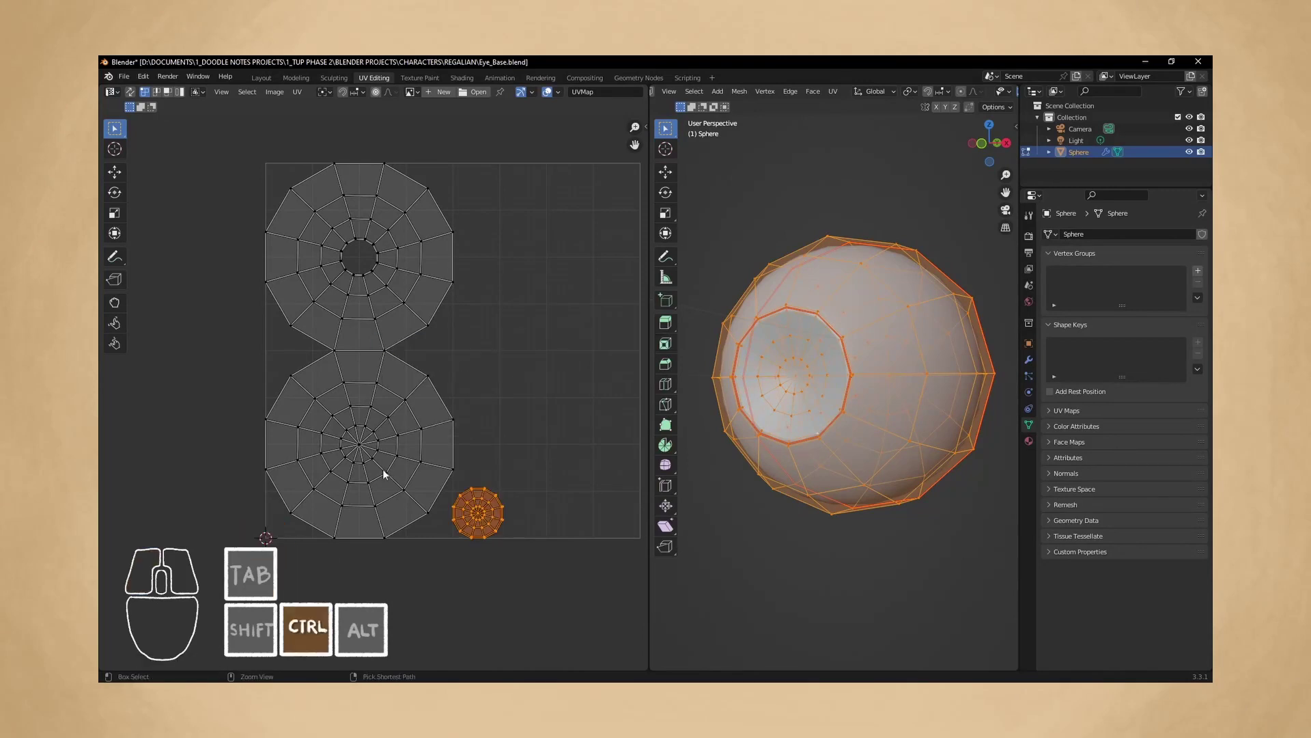
key(ctrl+space)
middle_drag(787, 437, 722, 433)
scroll(722, 433, up, 1)
scroll(724, 438, down, 1)
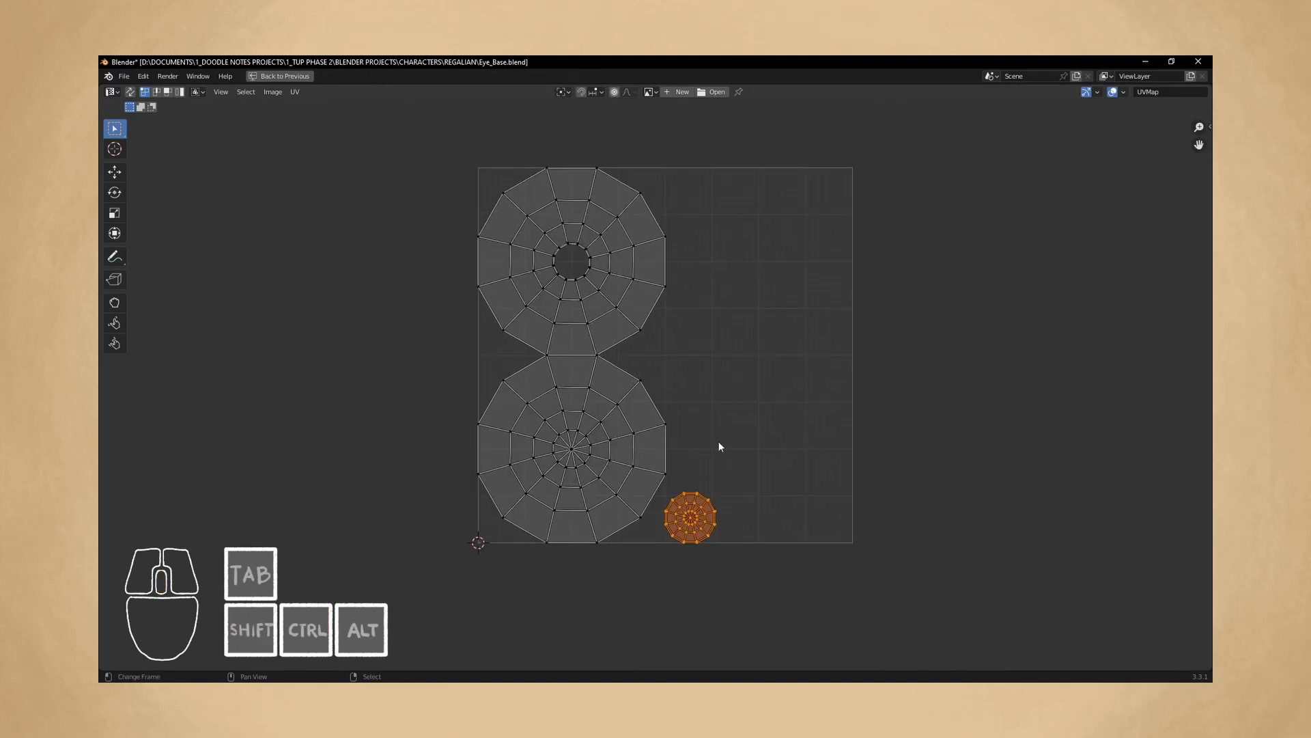
key(shift+s)
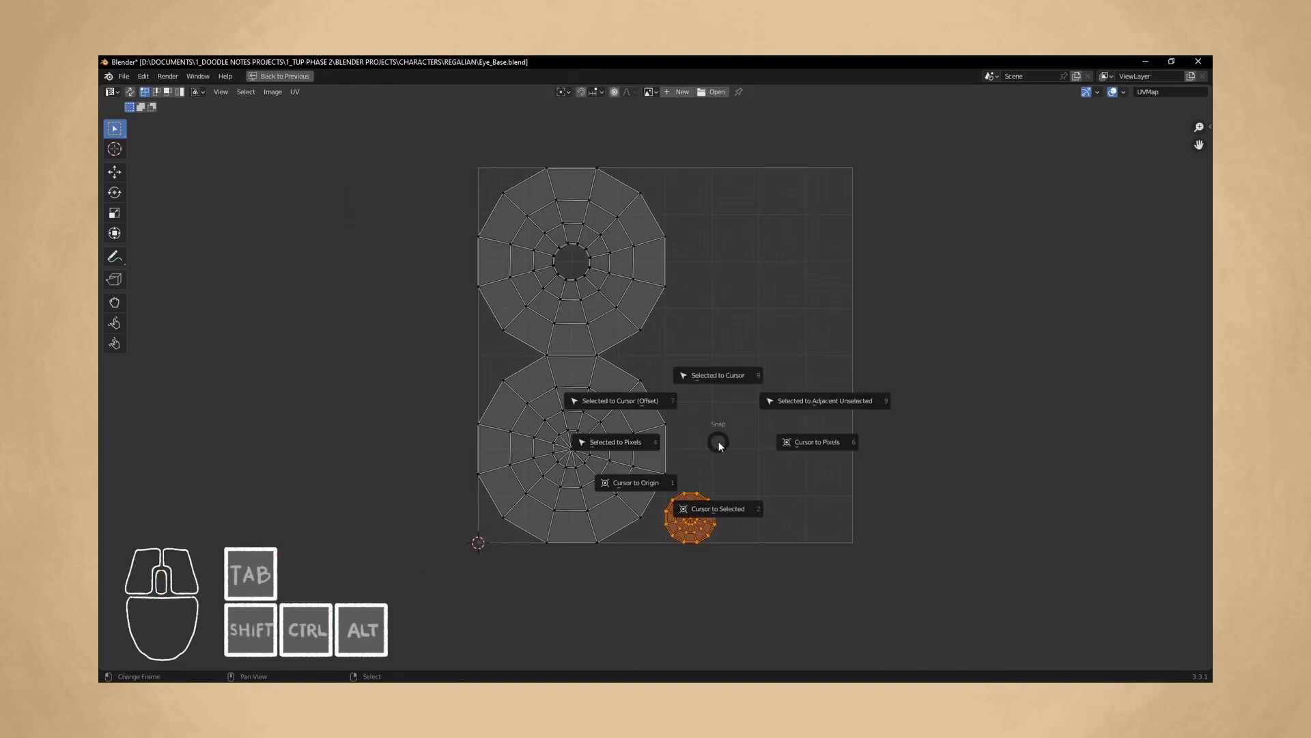
click(653, 403)
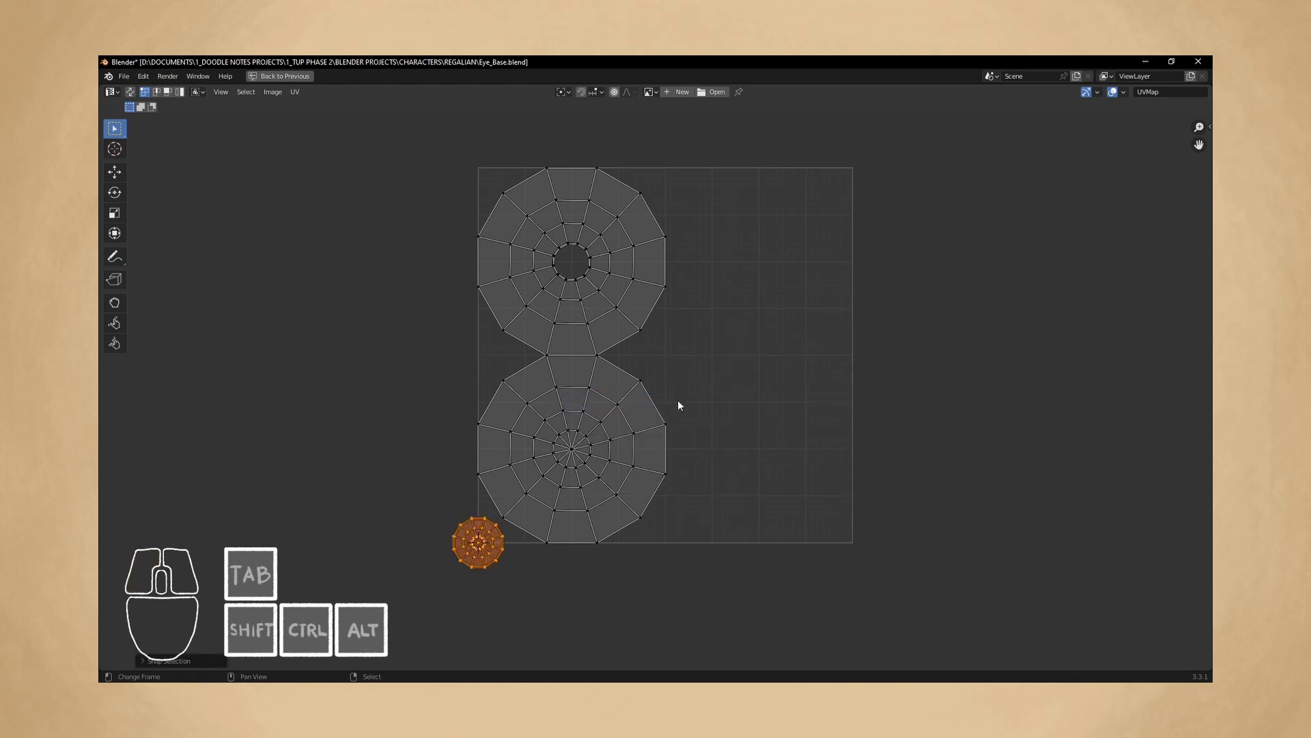
Scale up the iris UV island around the 2D cursor until its outer edge reaches the far sides of the UV grid.
key(s)
click(98, 289)
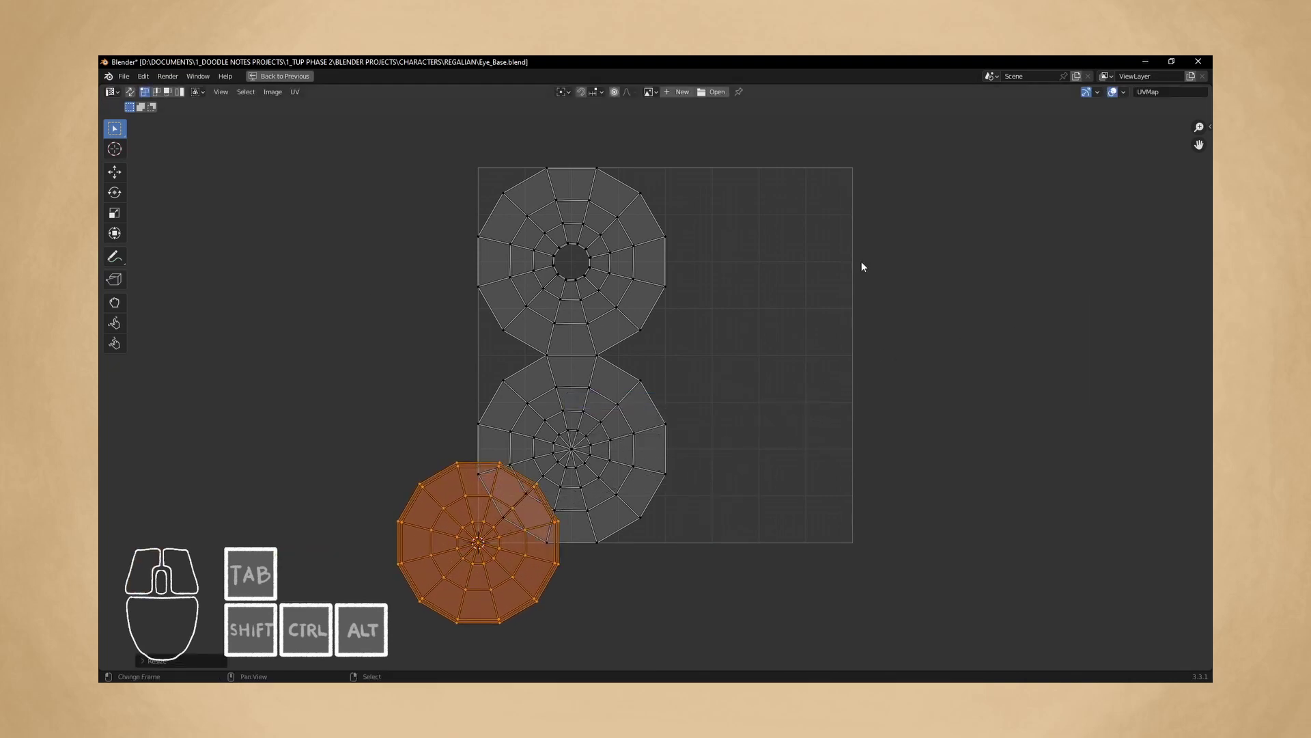
key(s)
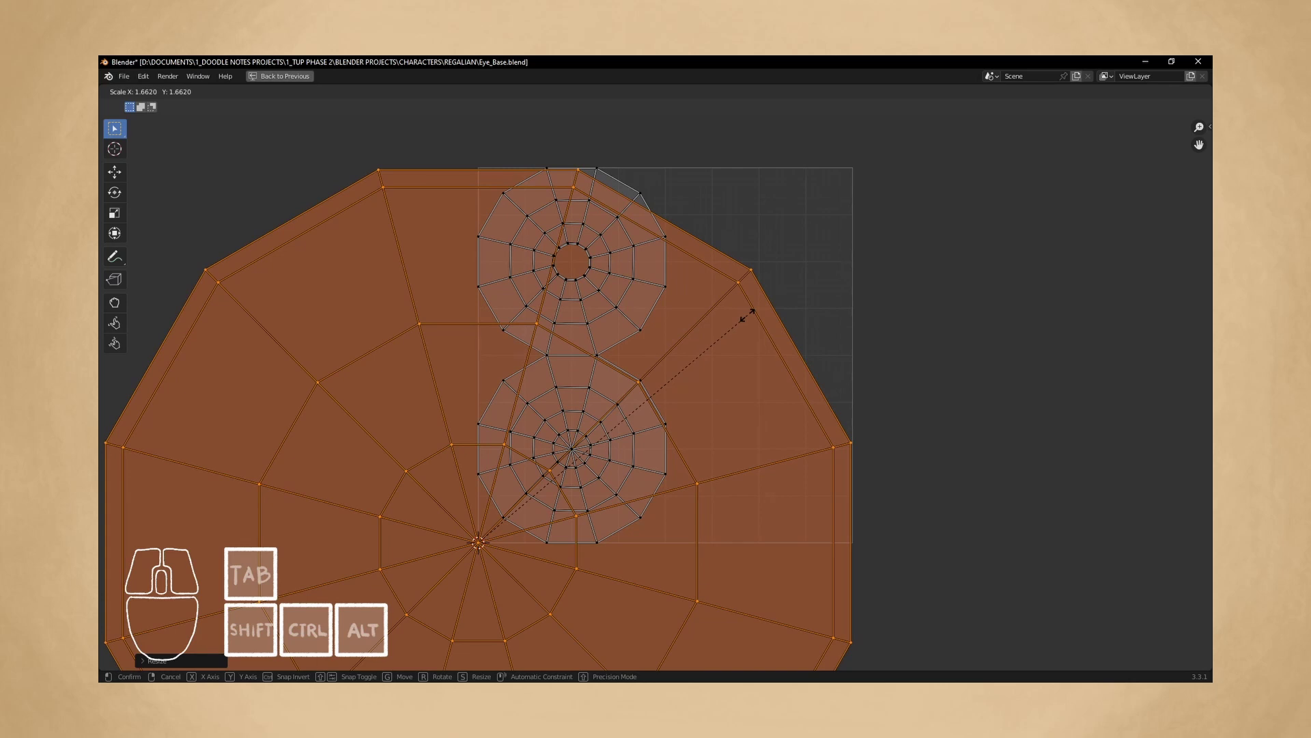
click(748, 315)
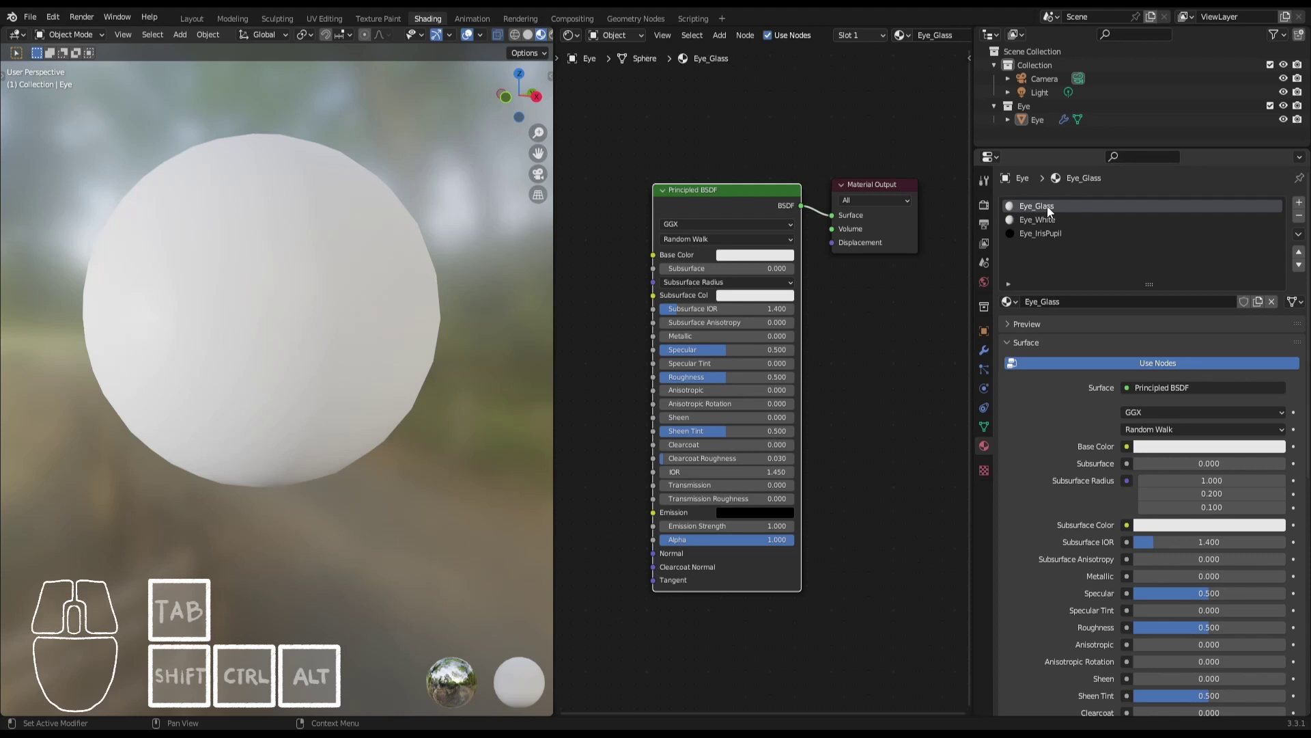
Set the Eye_Glass material's Principled BSDF Metallic to 1 and Roughness to 0.
click(743, 157)
drag(758, 199, 754, 182)
scroll(756, 332, up, 2)
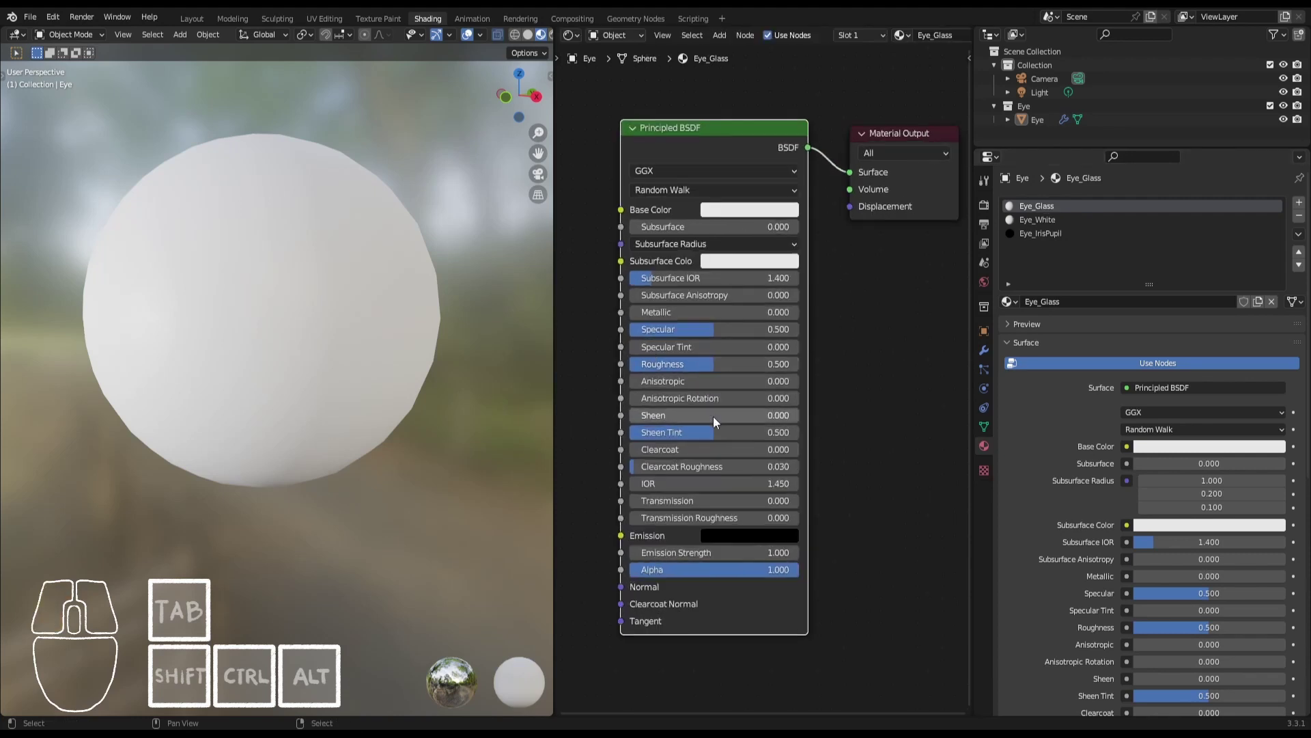
middle_drag(679, 571, 706, 583)
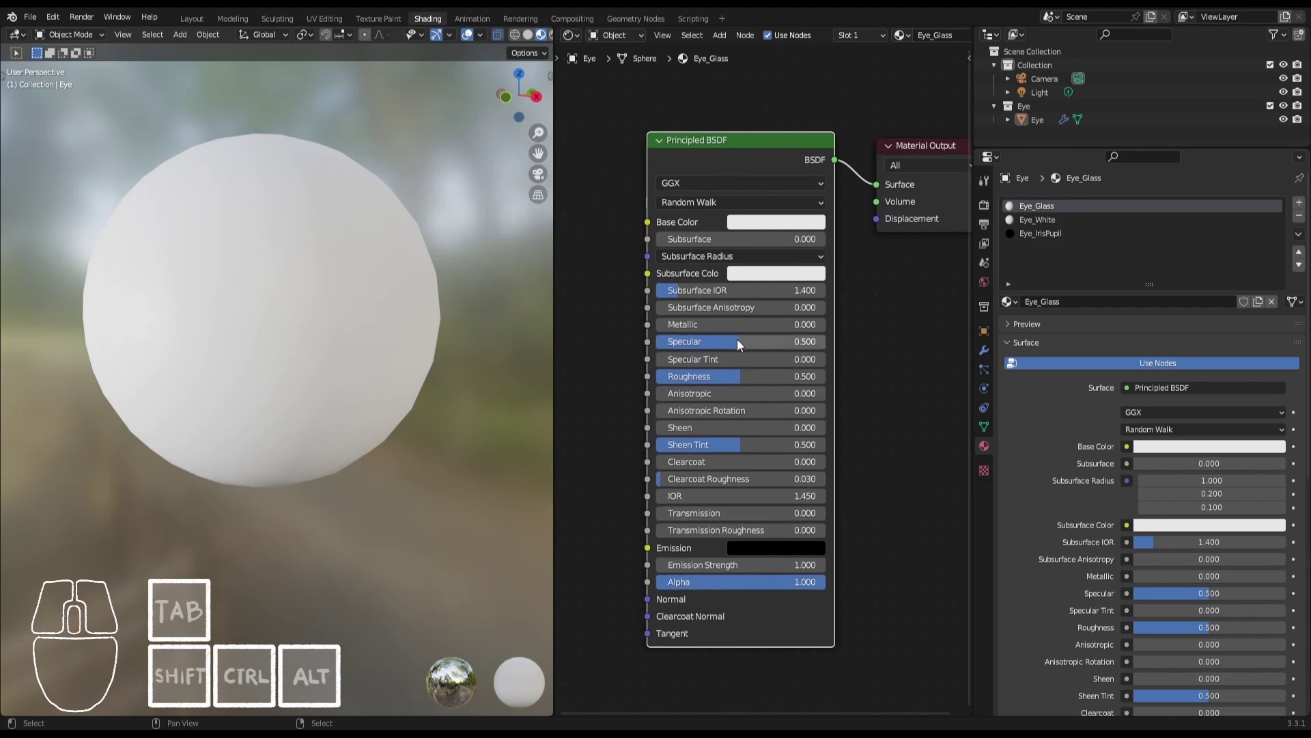
click(689, 323)
text(1)
key(Return)
drag(725, 376, 633, 463)
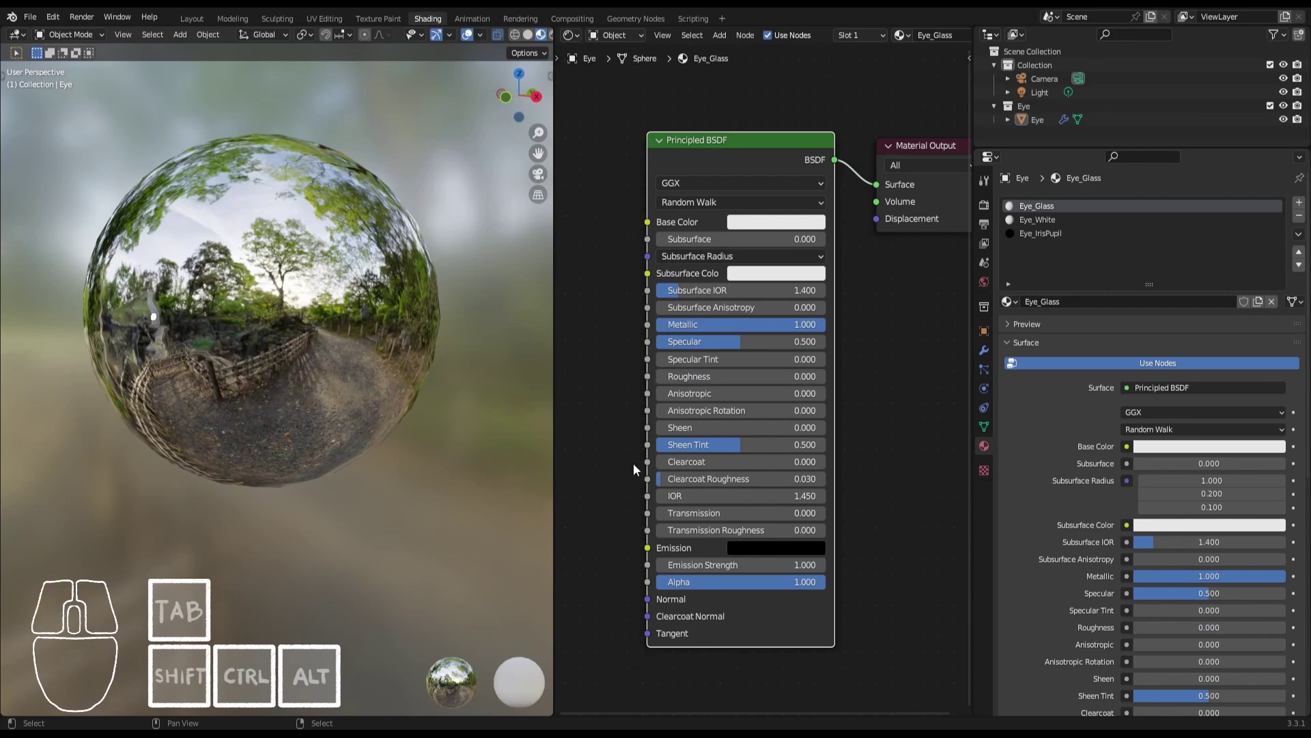
Set the Eye_Glass material's Alpha to 0.1.
click(742, 579)
key(BackSpace)
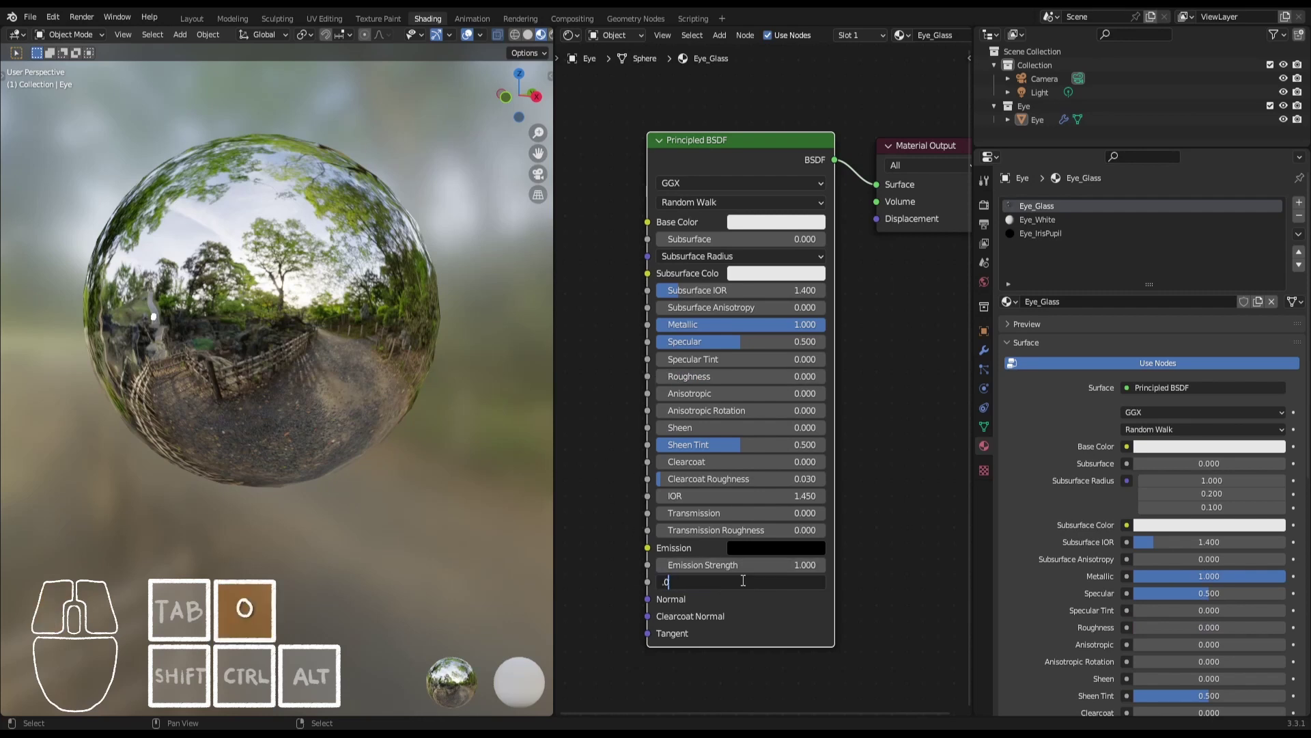
text(0.1)
key(Return)
Set the Eye_Glass material's Blend Mode to Alpha Blend and its Shadow Mode to None.
scroll(1070, 523, down, 12)
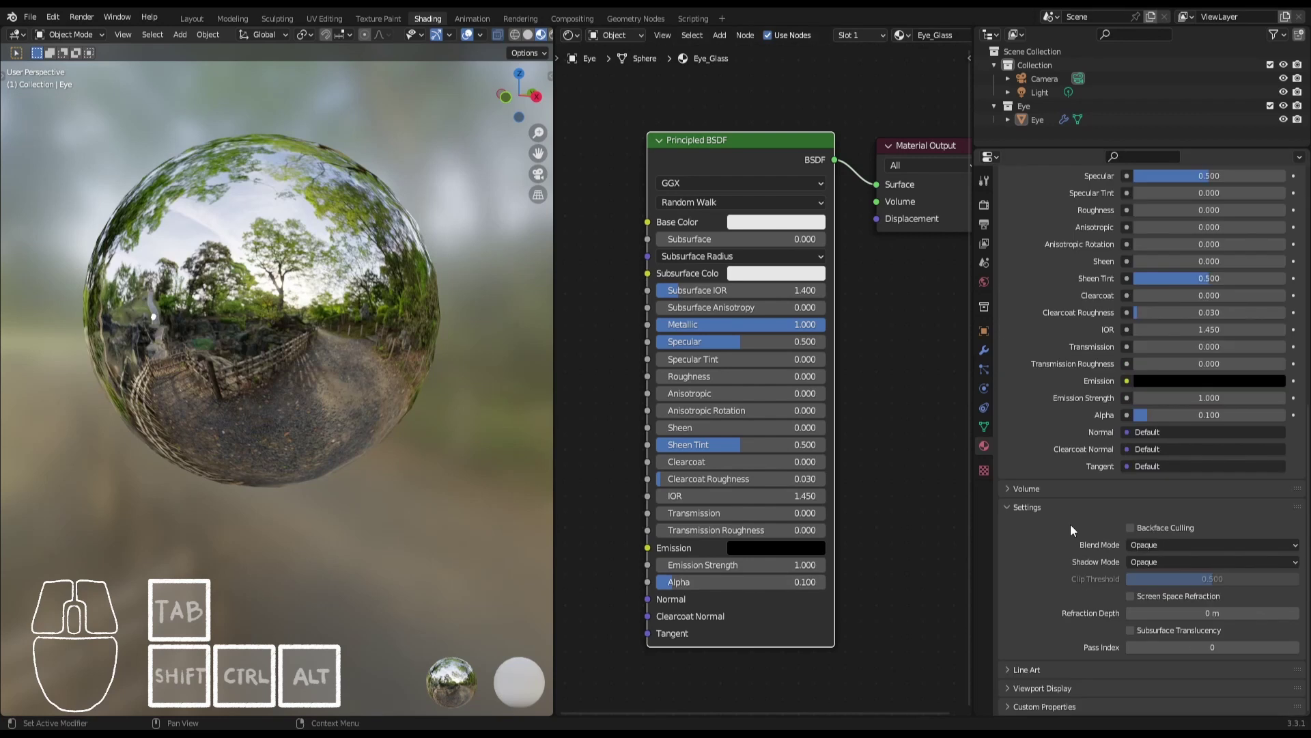
click(1140, 547)
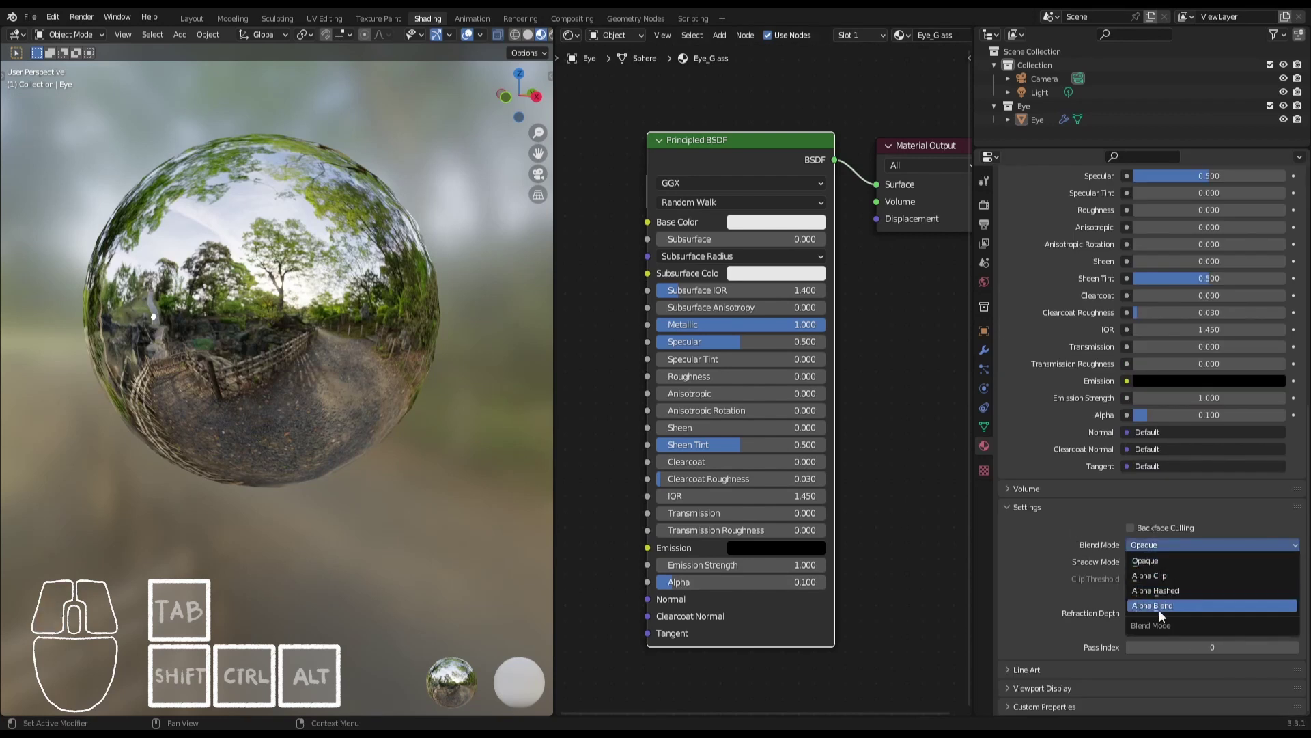
click(1159, 609)
click(1142, 563)
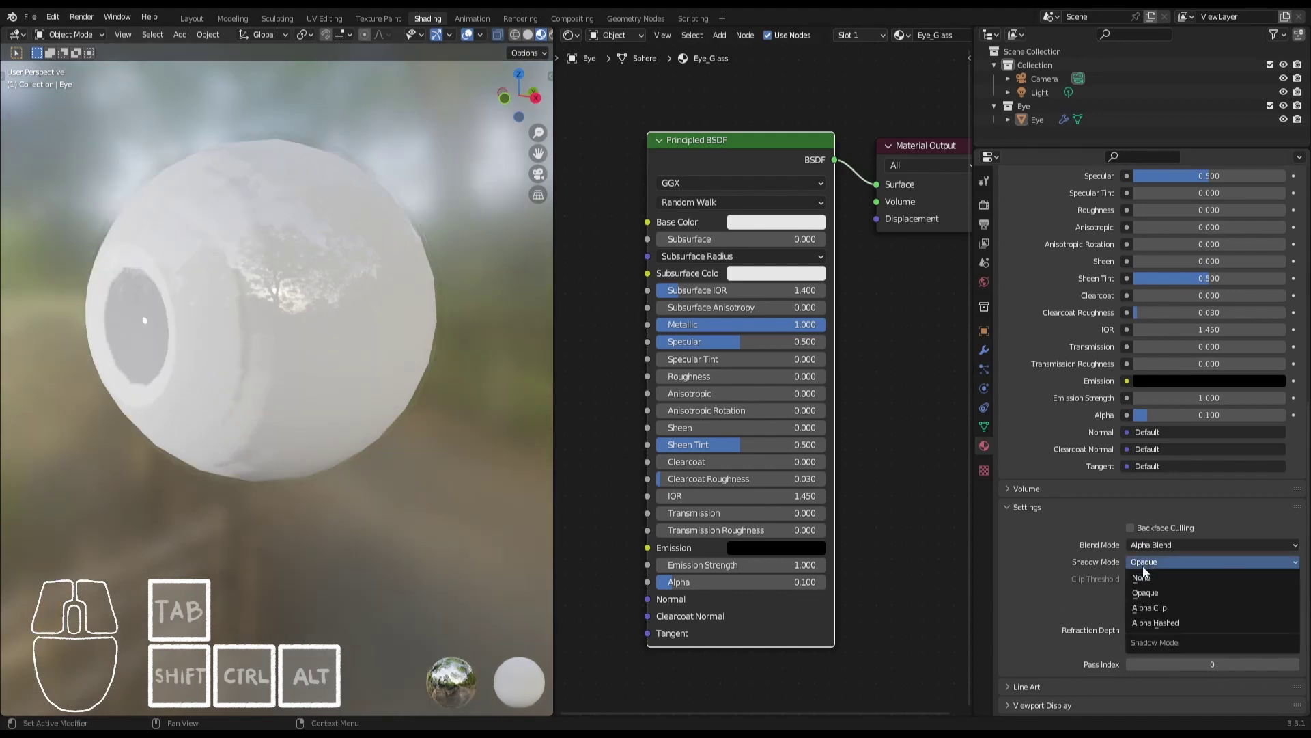
click(1145, 575)
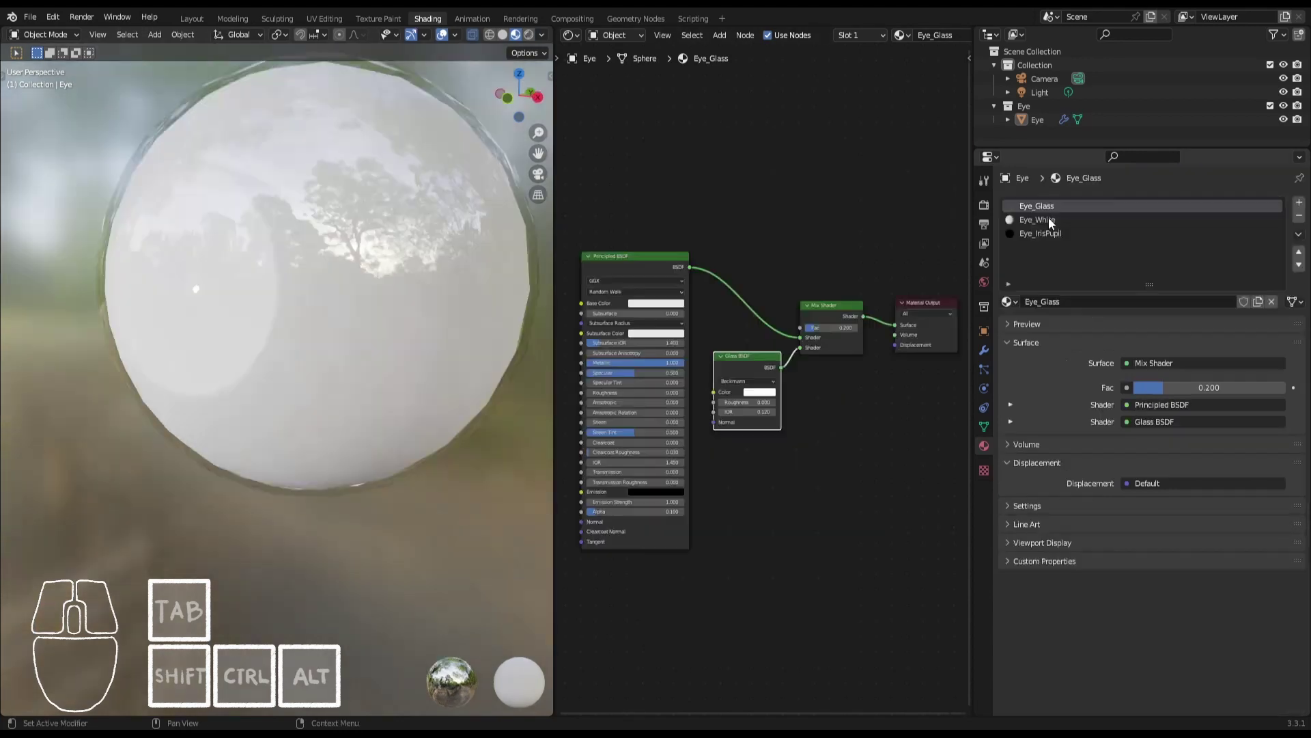
Select the Eye_White material and examine its Principled BSDF settings and the eyeball's appearance in the viewport.
click(1049, 218)
middle_drag(881, 345, 862, 332)
drag(828, 295, 859, 298)
scroll(737, 359, up, 2)
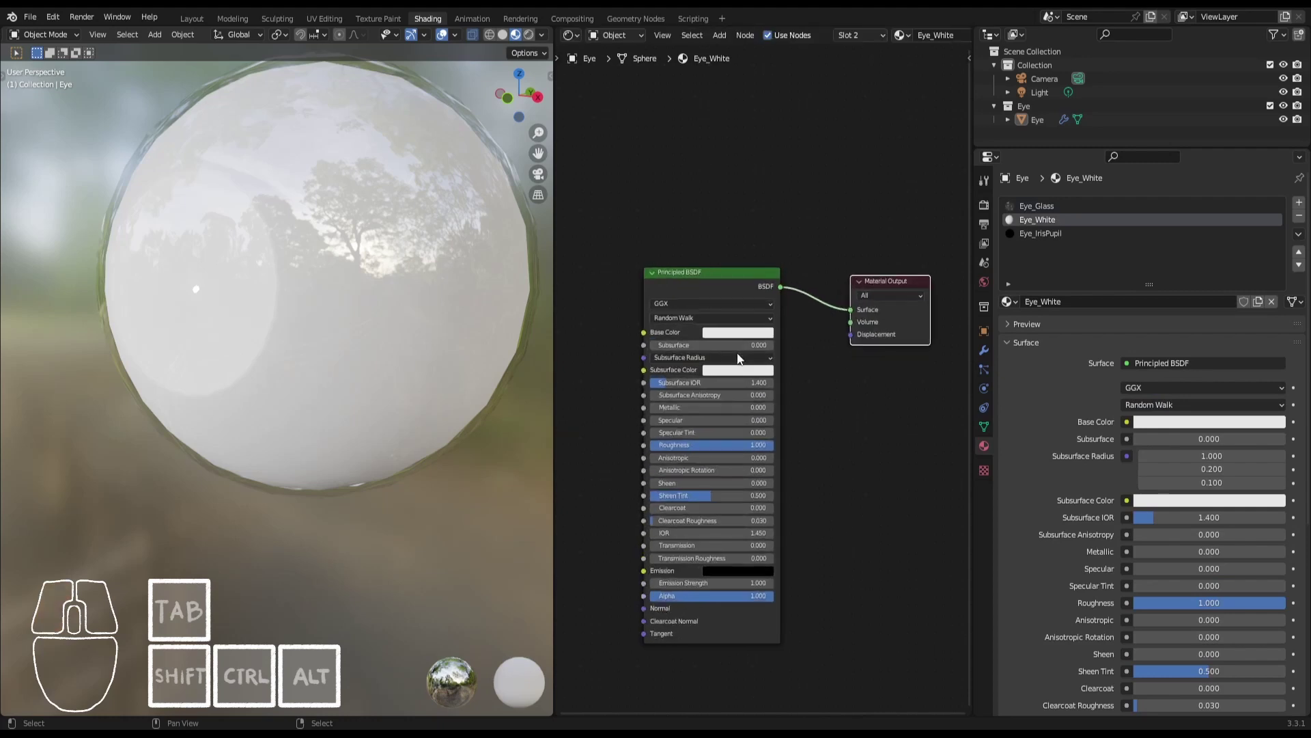
scroll(737, 358, up, 2)
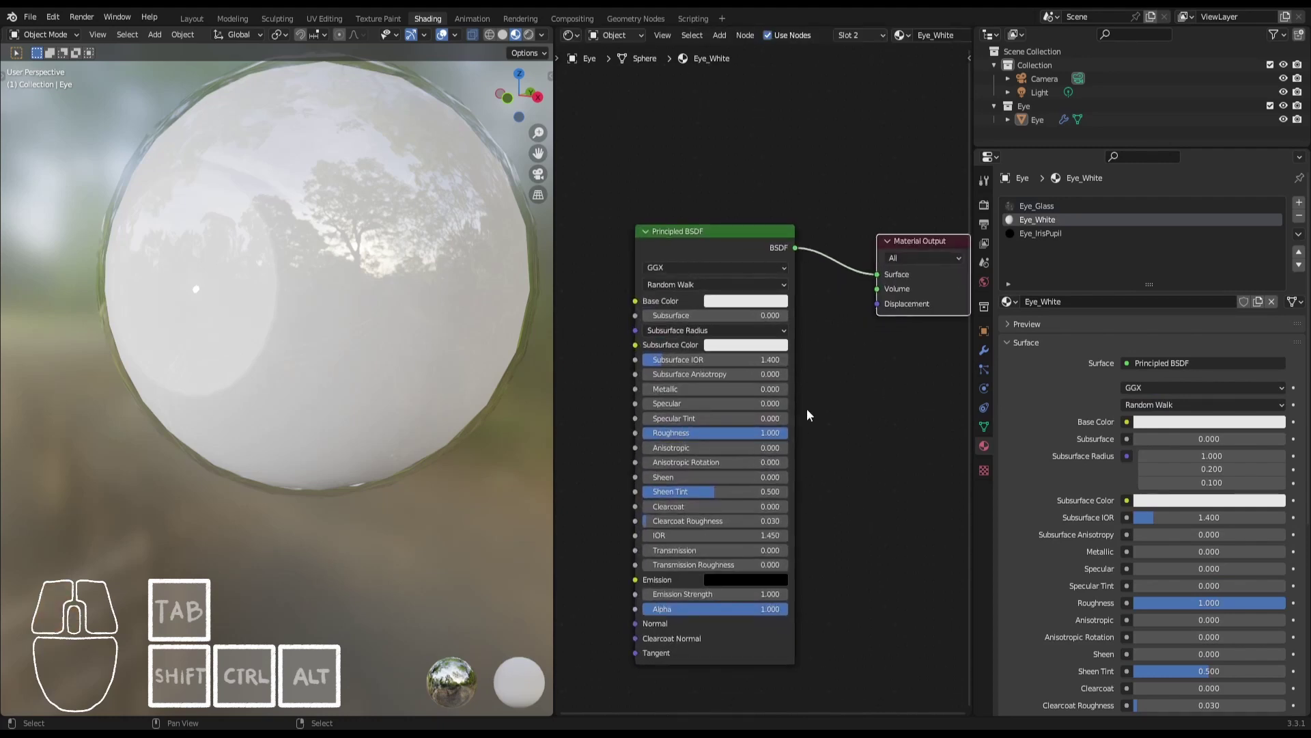
middle_drag(806, 414, 822, 380)
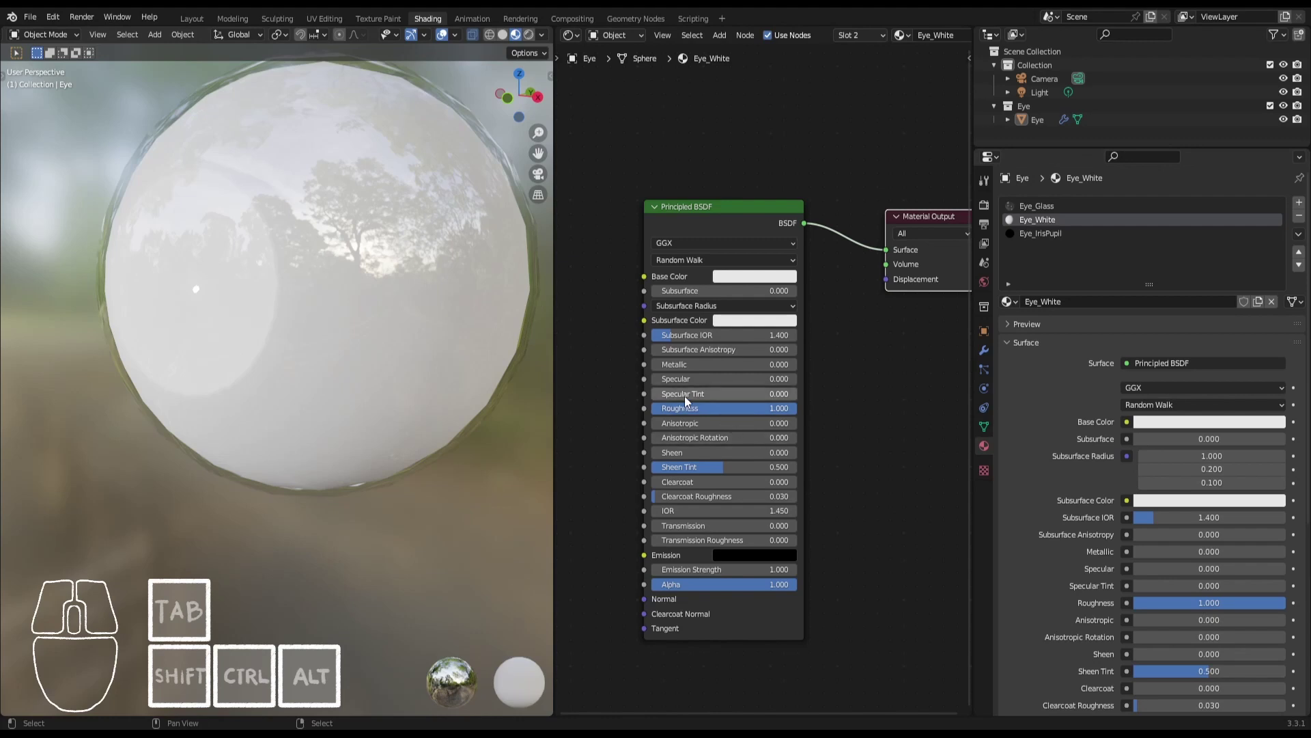
shift+middle_drag(398, 106, 391, 149)
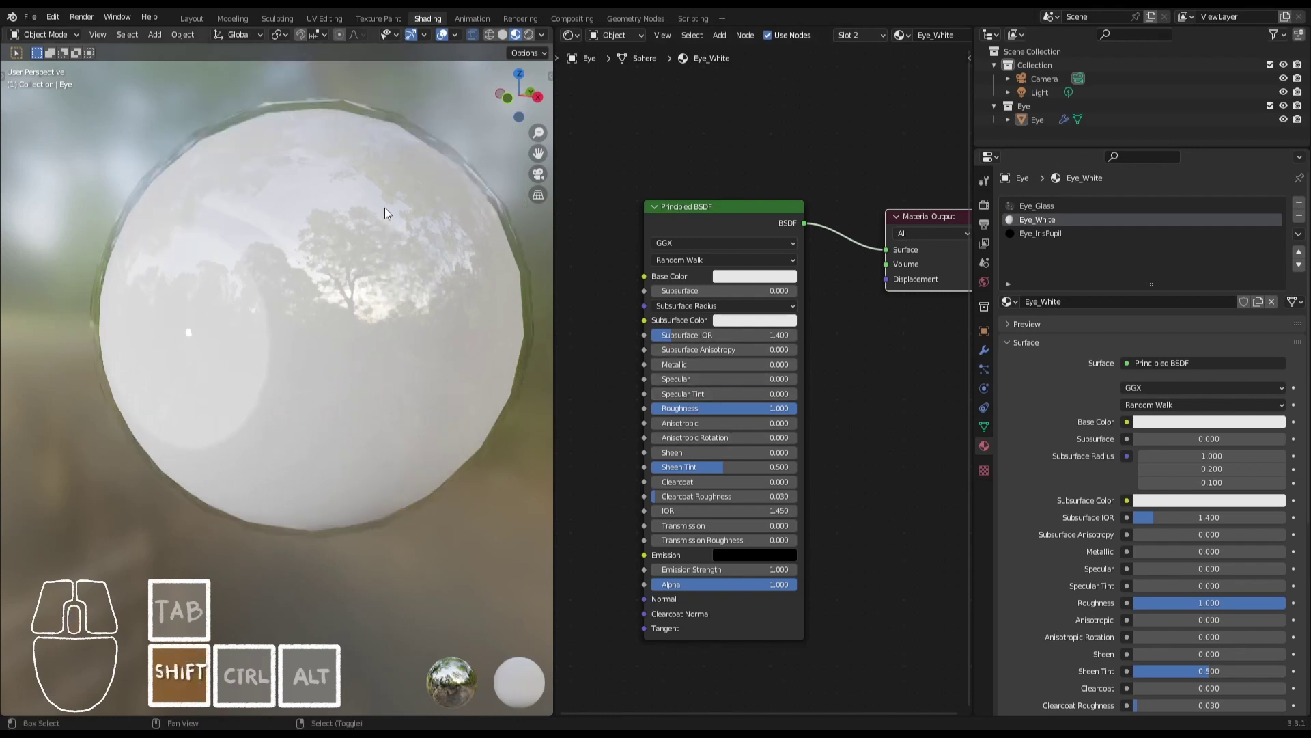
Invert the mesh selection in the UV Editing workspace to inspect the eyeball's other UV islands, and return to the Shading workspace.
click(321, 22)
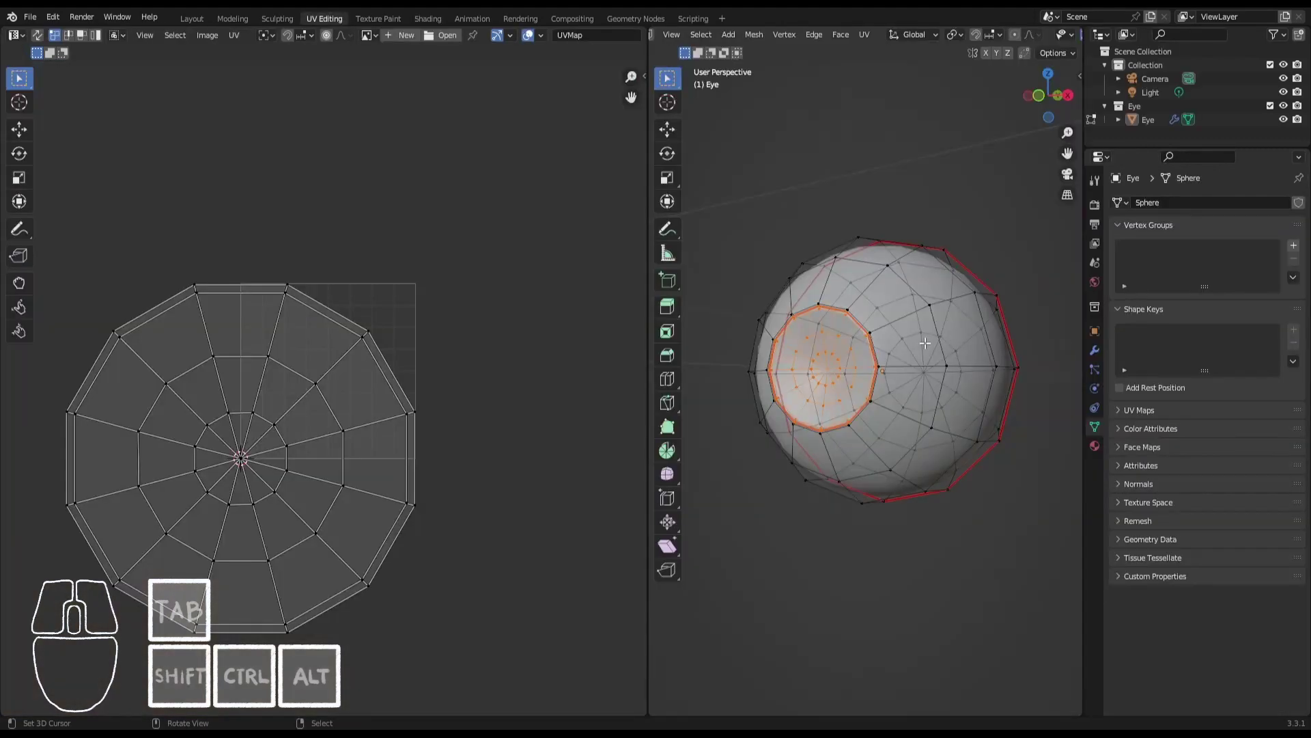
key(ctrl+i)
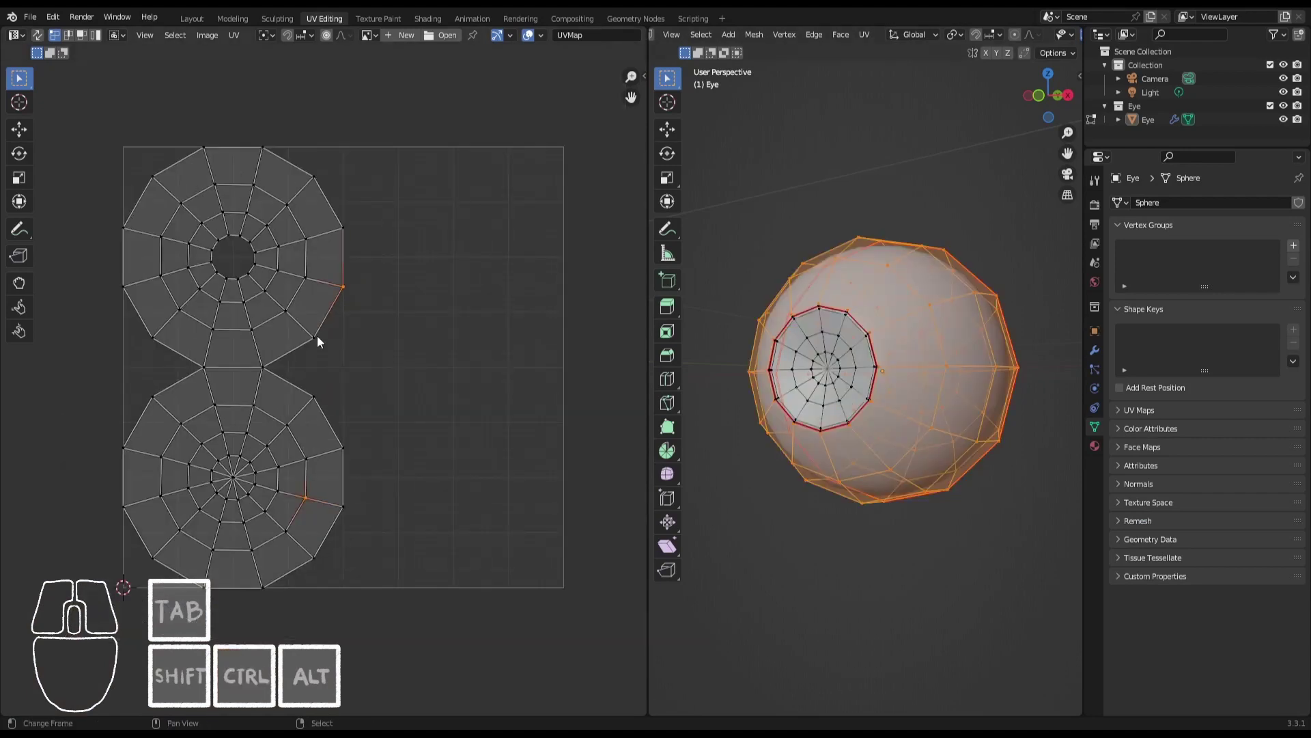
middle_drag(317, 335, 322, 333)
click(427, 19)
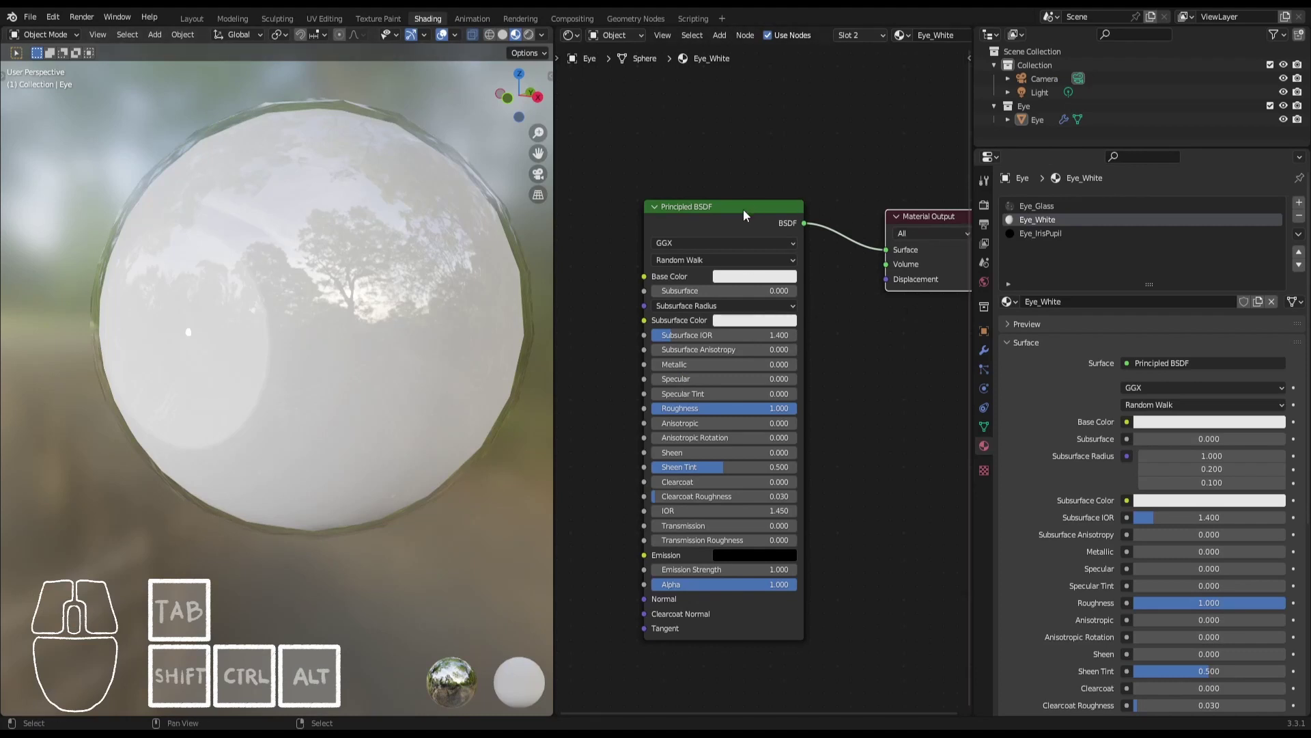
Reposition the Eye_White material's Principled BSDF node and adjust its Base Color.
drag(744, 216, 763, 207)
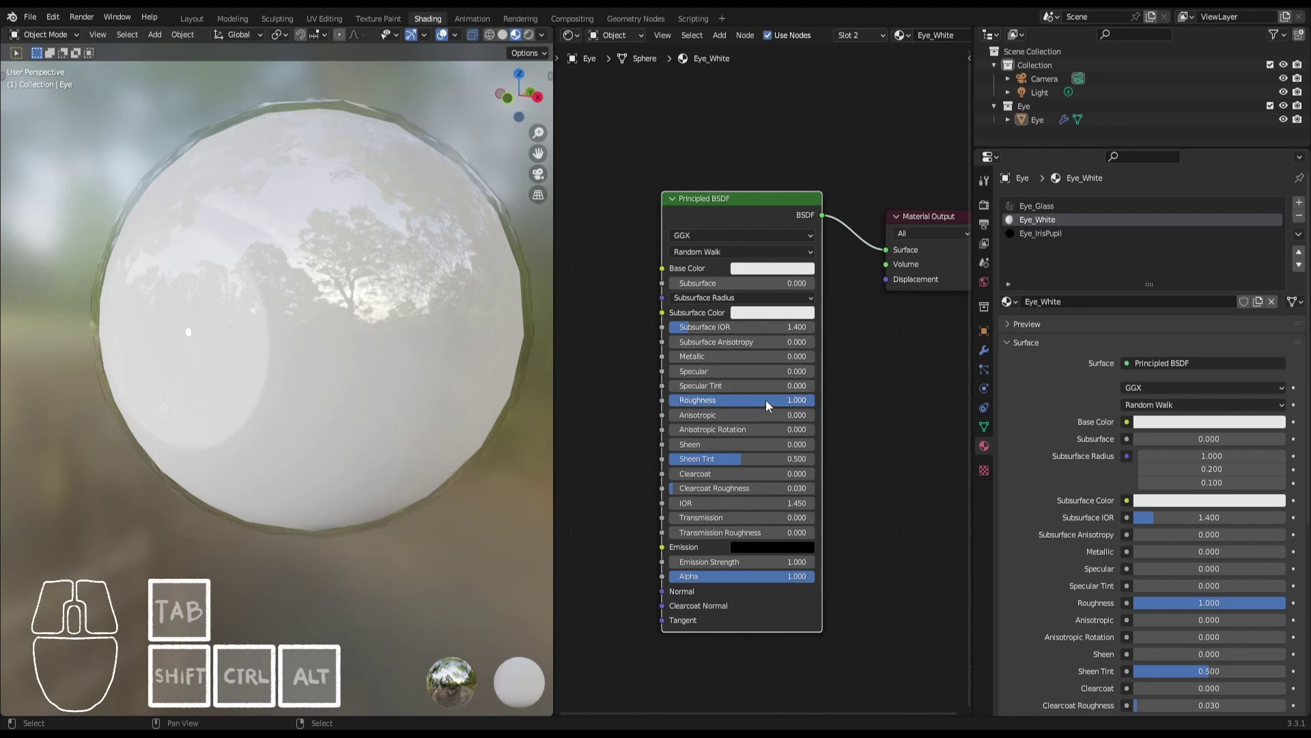
click(772, 268)
mouse_move(789, 137)
mouse_down()
mouse_move(769, 148)
mouse_move(788, 124)
mouse_up()
click(768, 268)
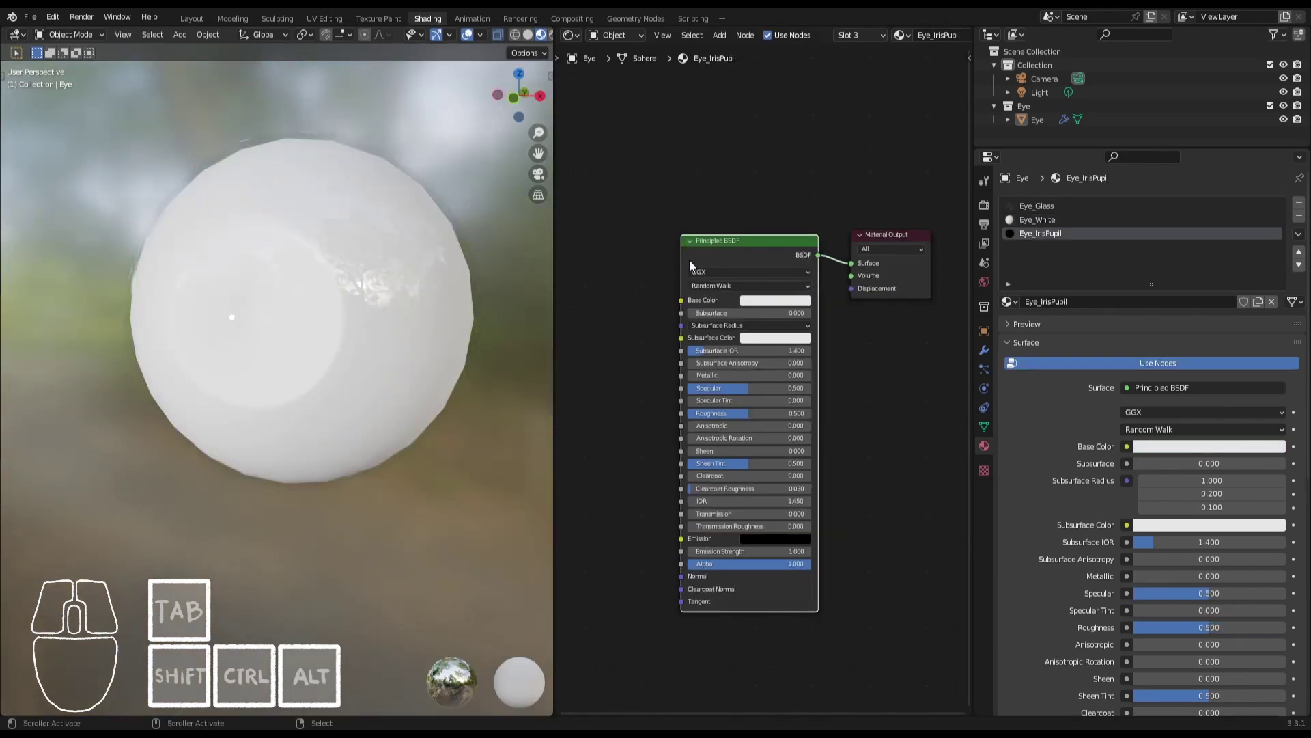
Select the Eye_IrisPupil material and examine its Principled BSDF node setup.
scroll(690, 259, up, 1)
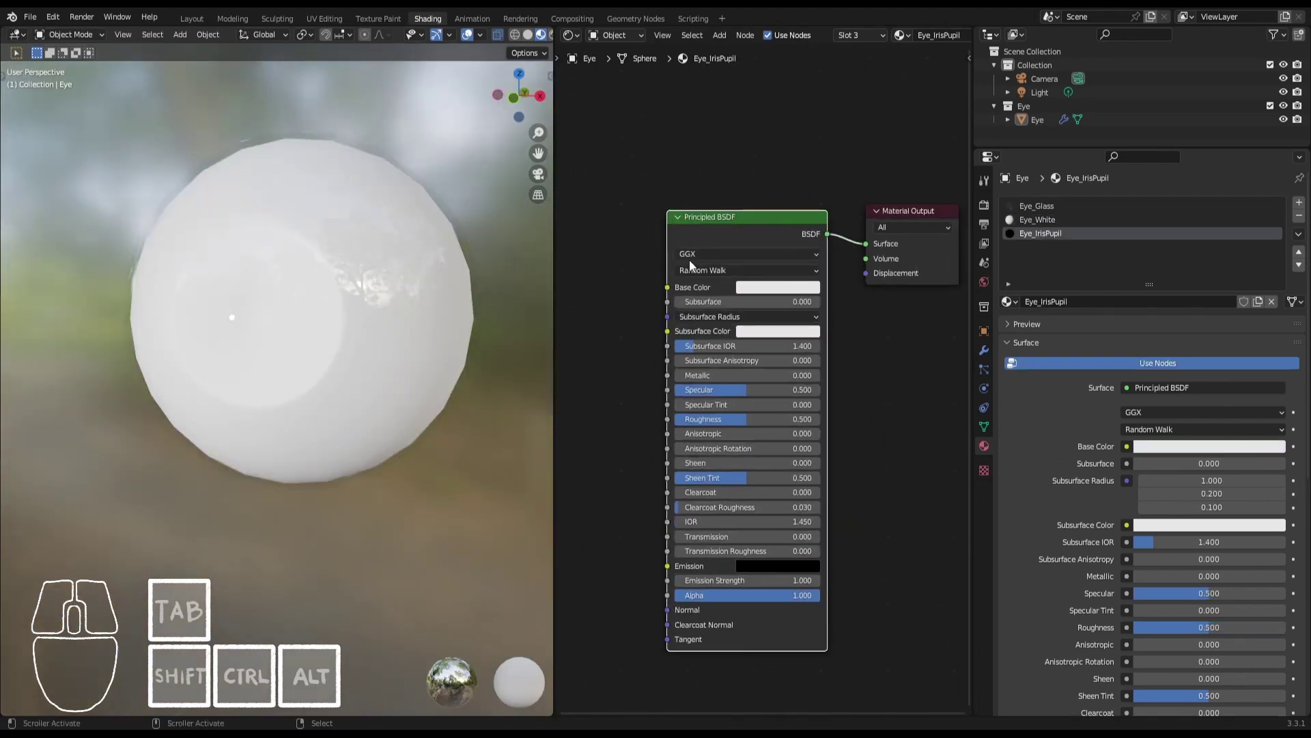
click(1063, 237)
scroll(893, 446, down, 2)
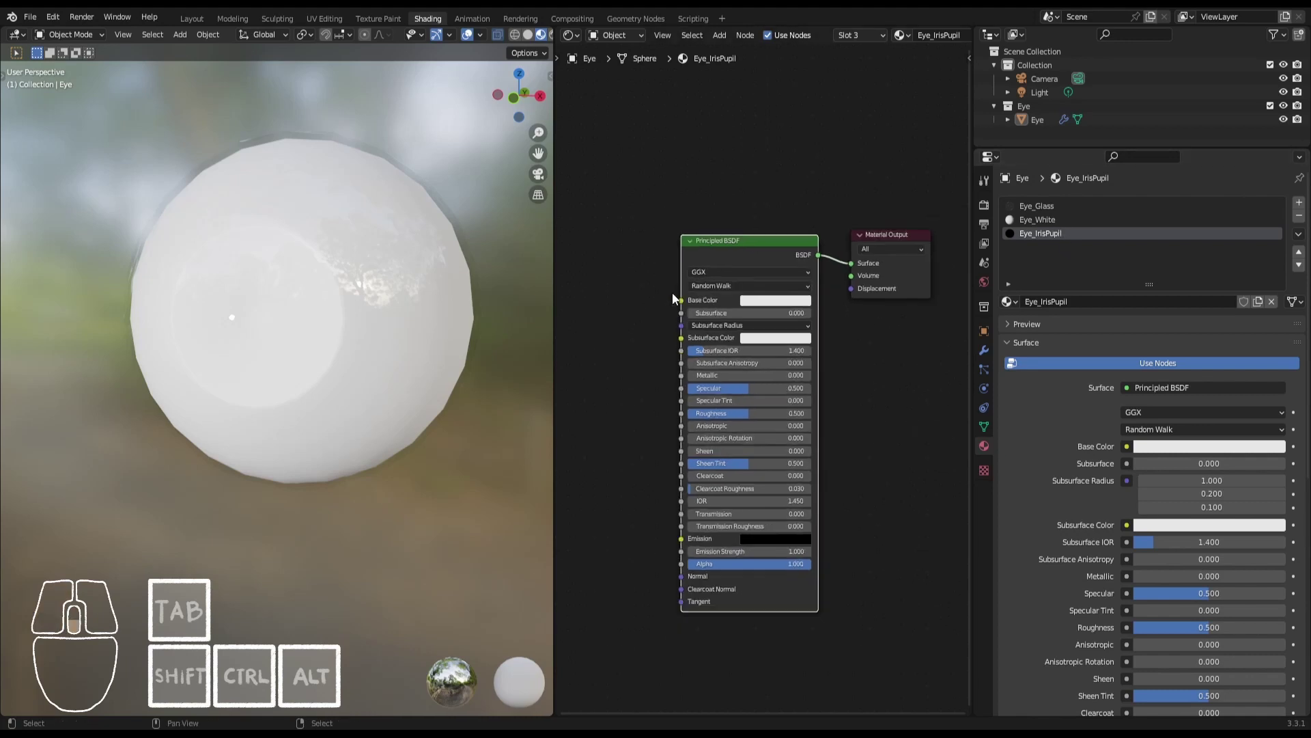
scroll(760, 276, up, 1)
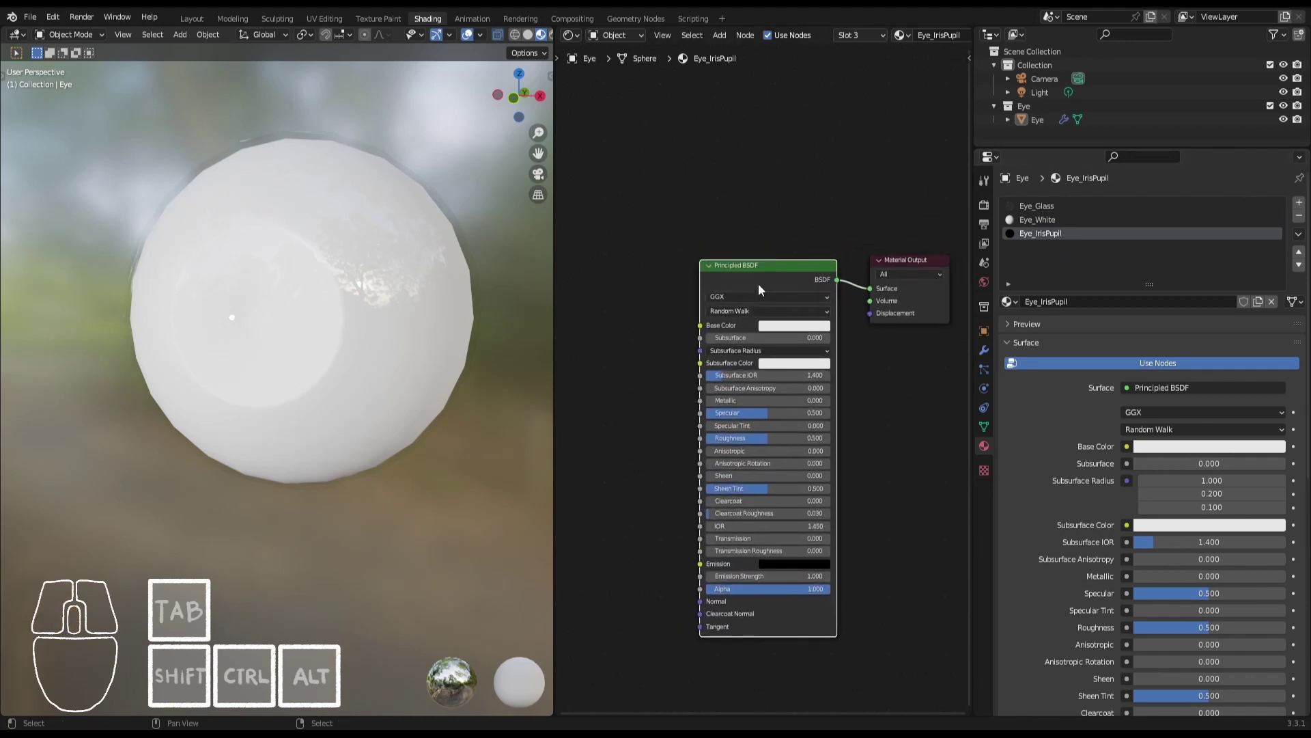
click(754, 230)
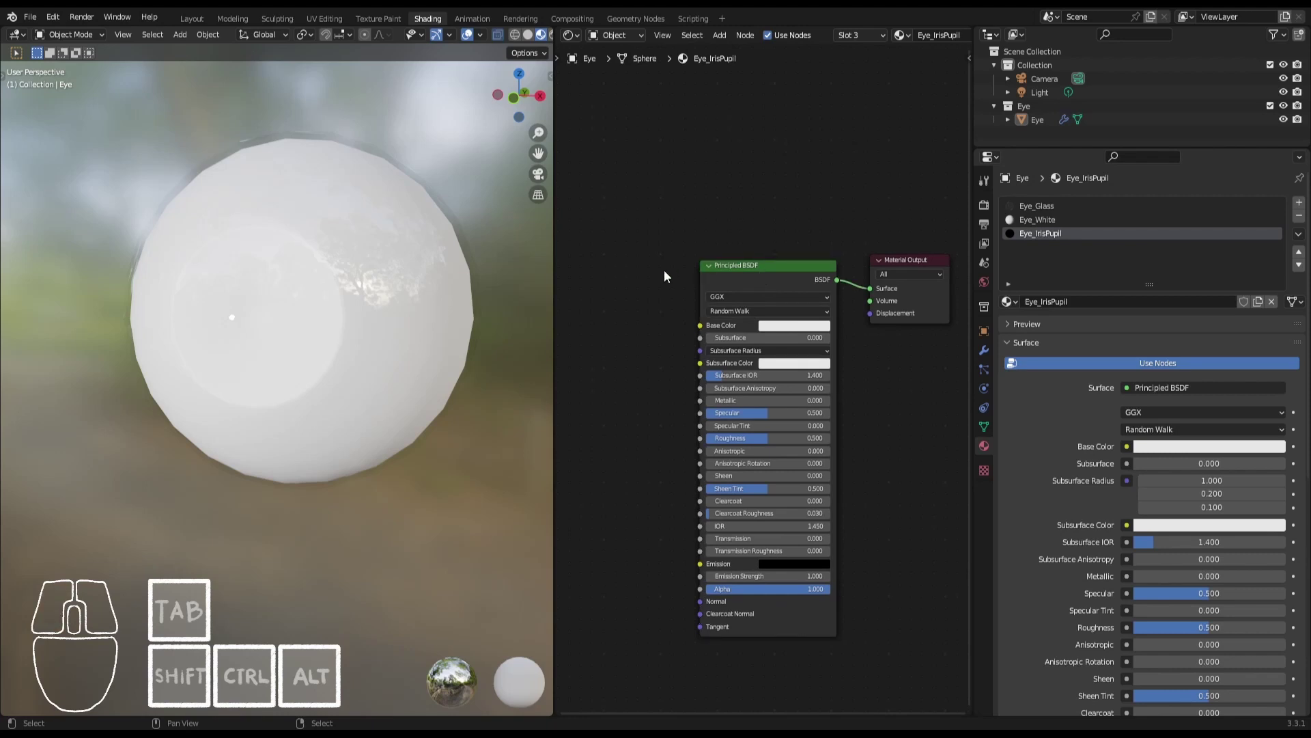
middle_drag(662, 280, 704, 273)
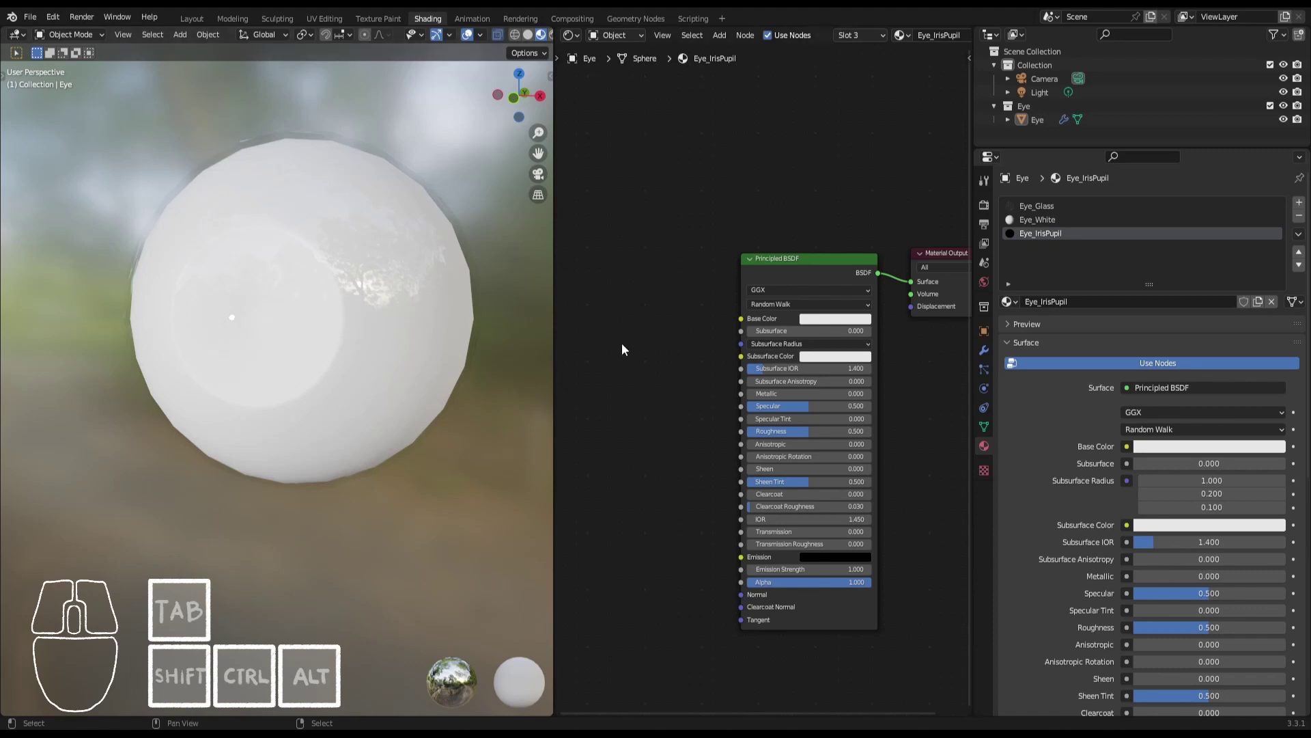
scroll(622, 343, up, 1)
middle_drag(629, 322, 747, 369)
middle_drag(811, 334, 749, 332)
middle_drag(895, 298, 790, 309)
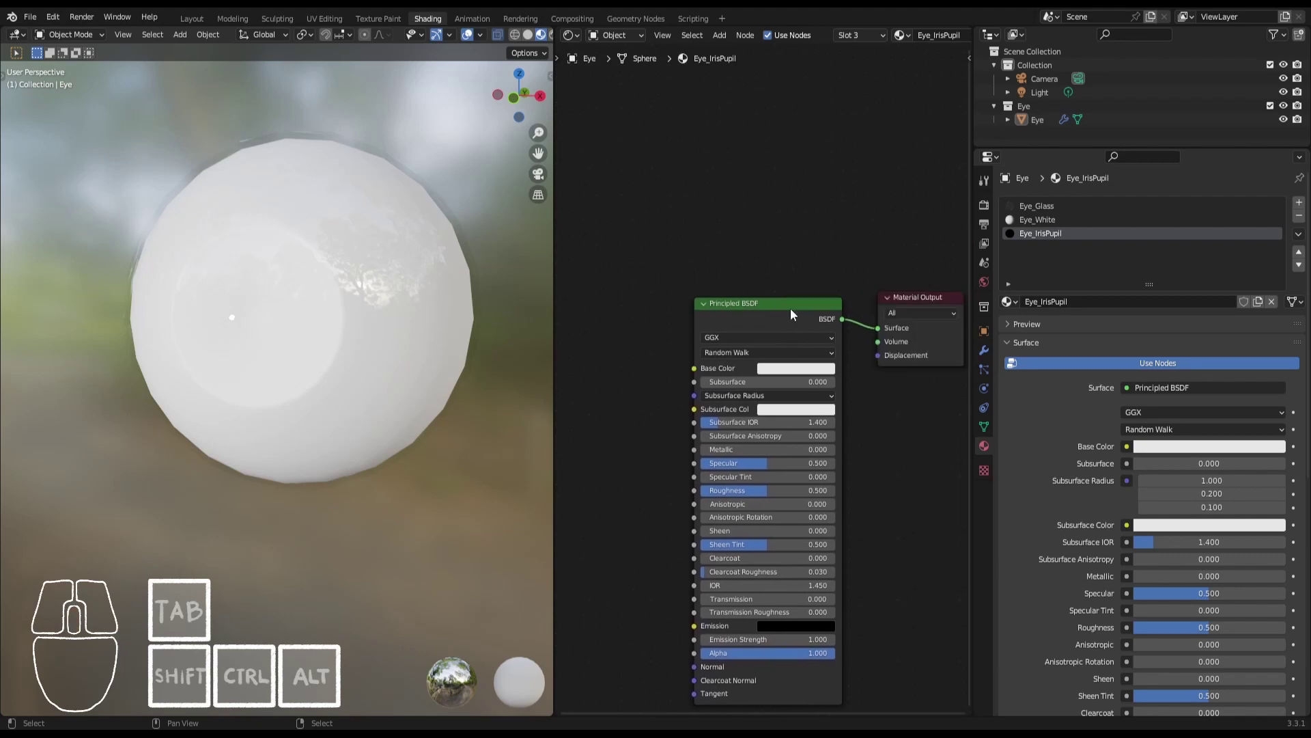
Add a MixRGB node connected to the Eye_IrisPupil shader's Base Color and set it to Multiply with a factor of 1.
middle_drag(713, 347, 833, 317)
key(shift+a)
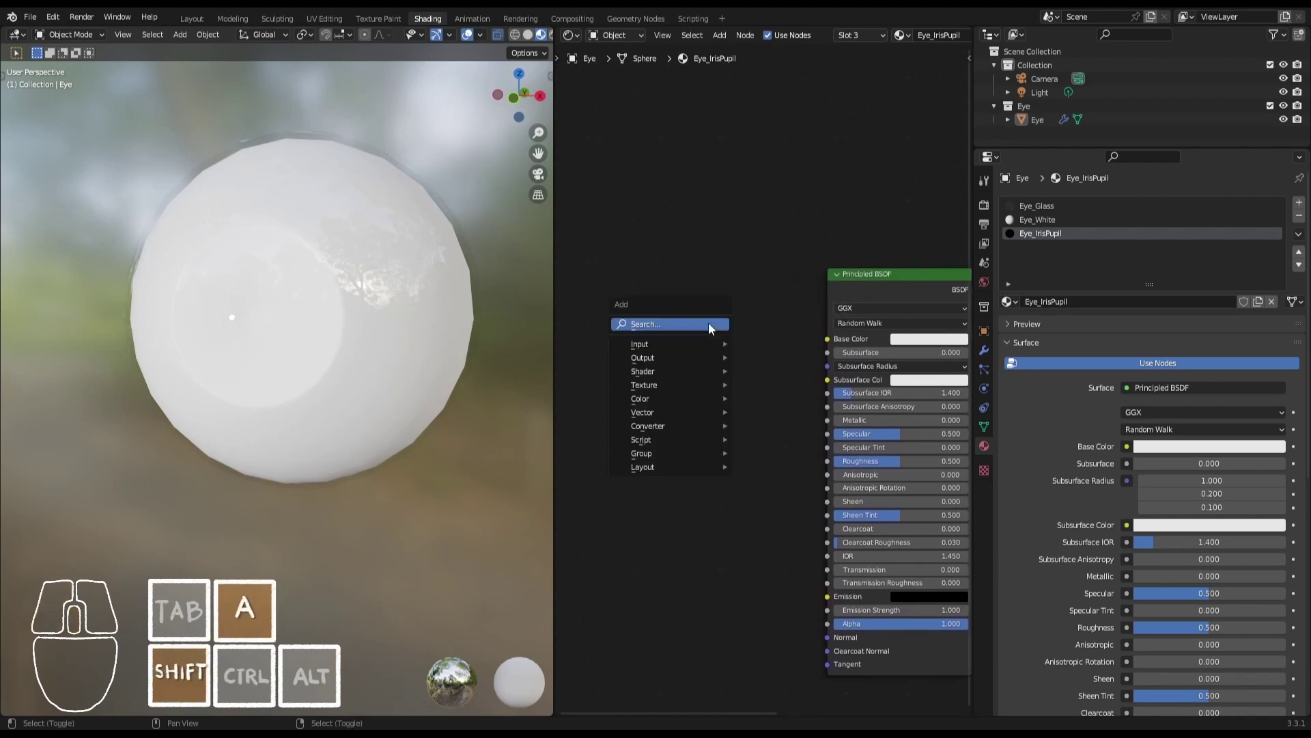
mouse_move(663, 399)
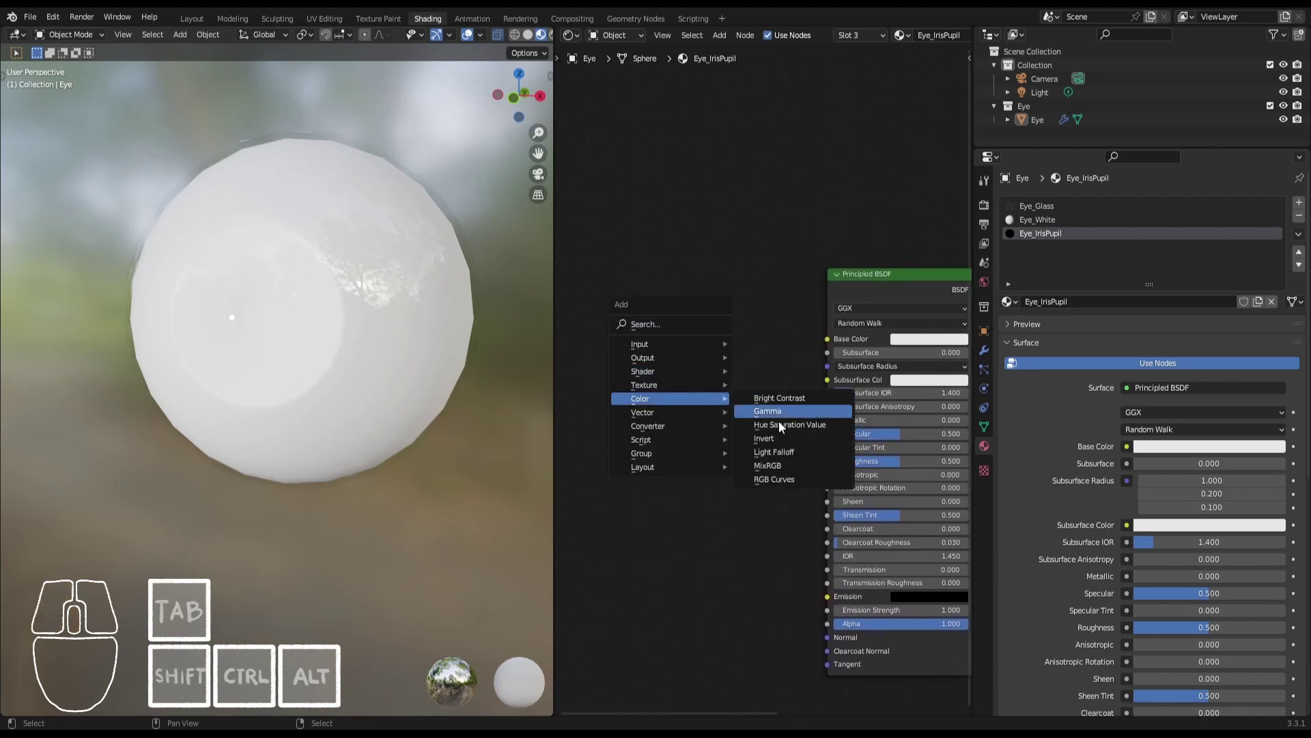
click(767, 465)
drag(777, 314, 835, 340)
drag(723, 309, 735, 302)
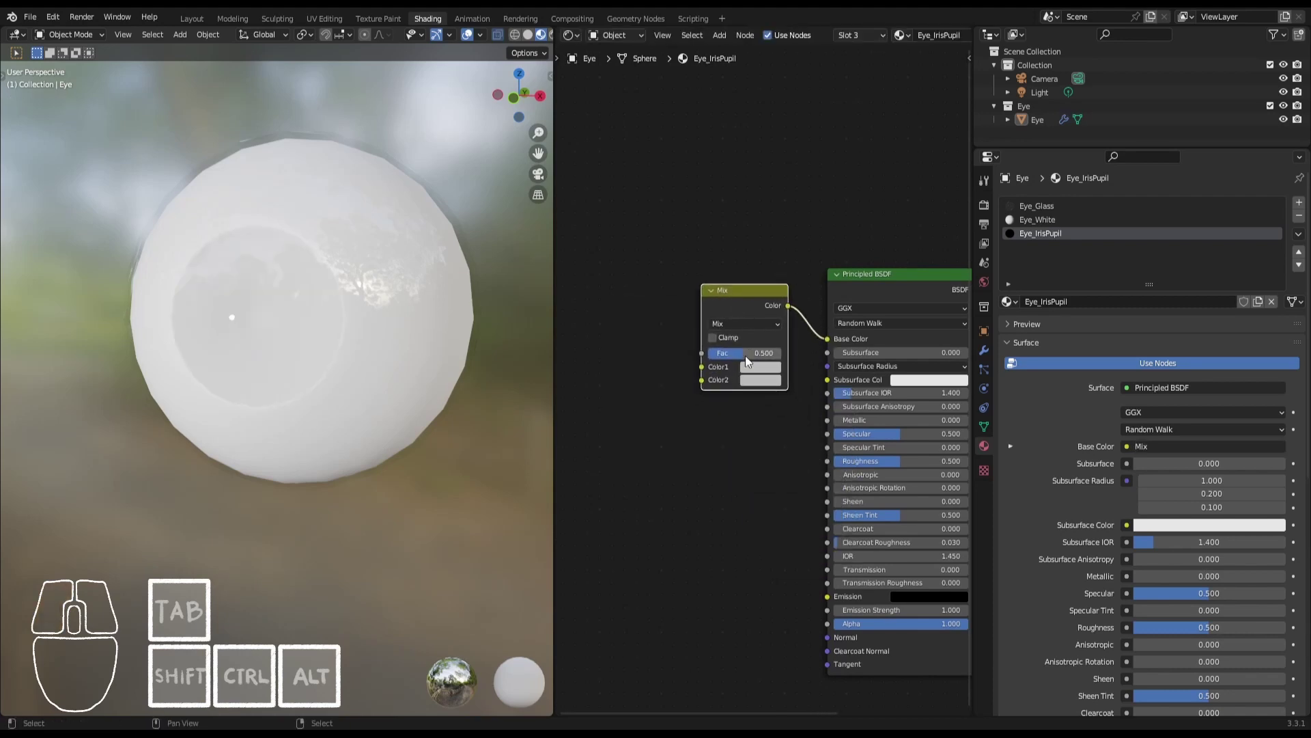
click(748, 325)
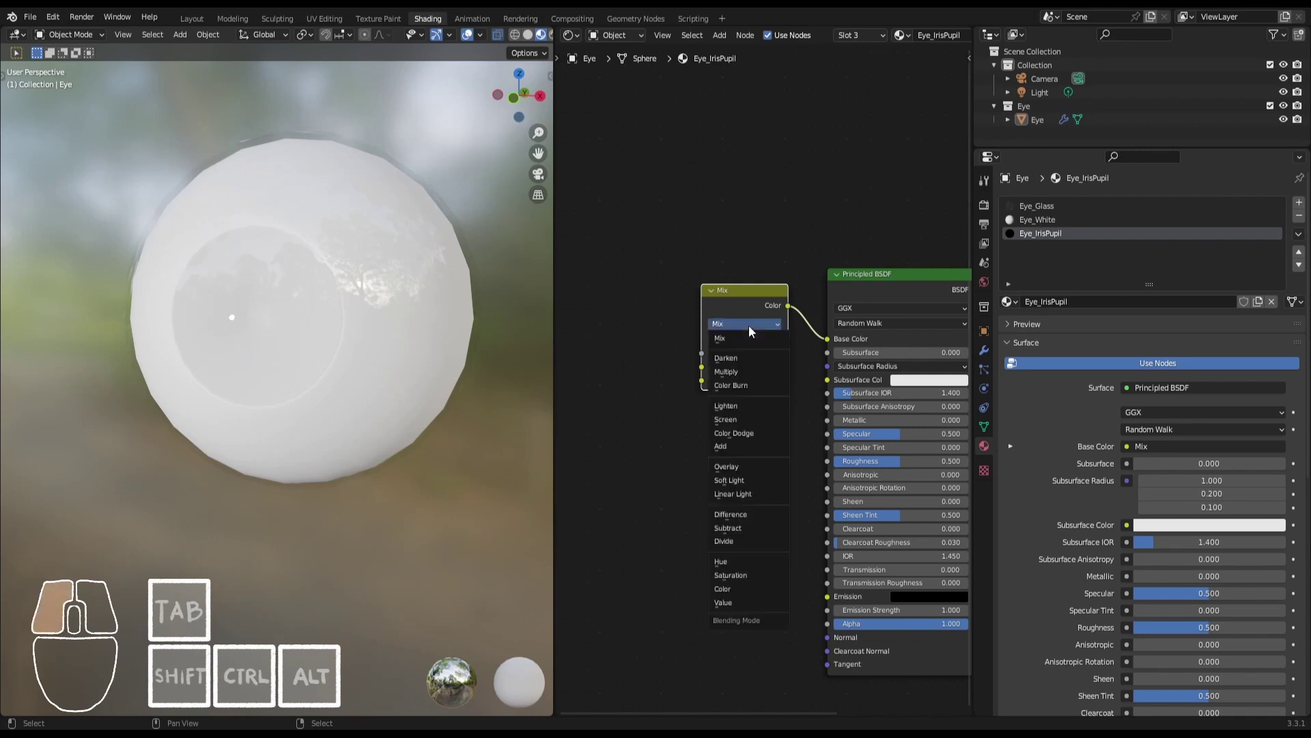
click(740, 371)
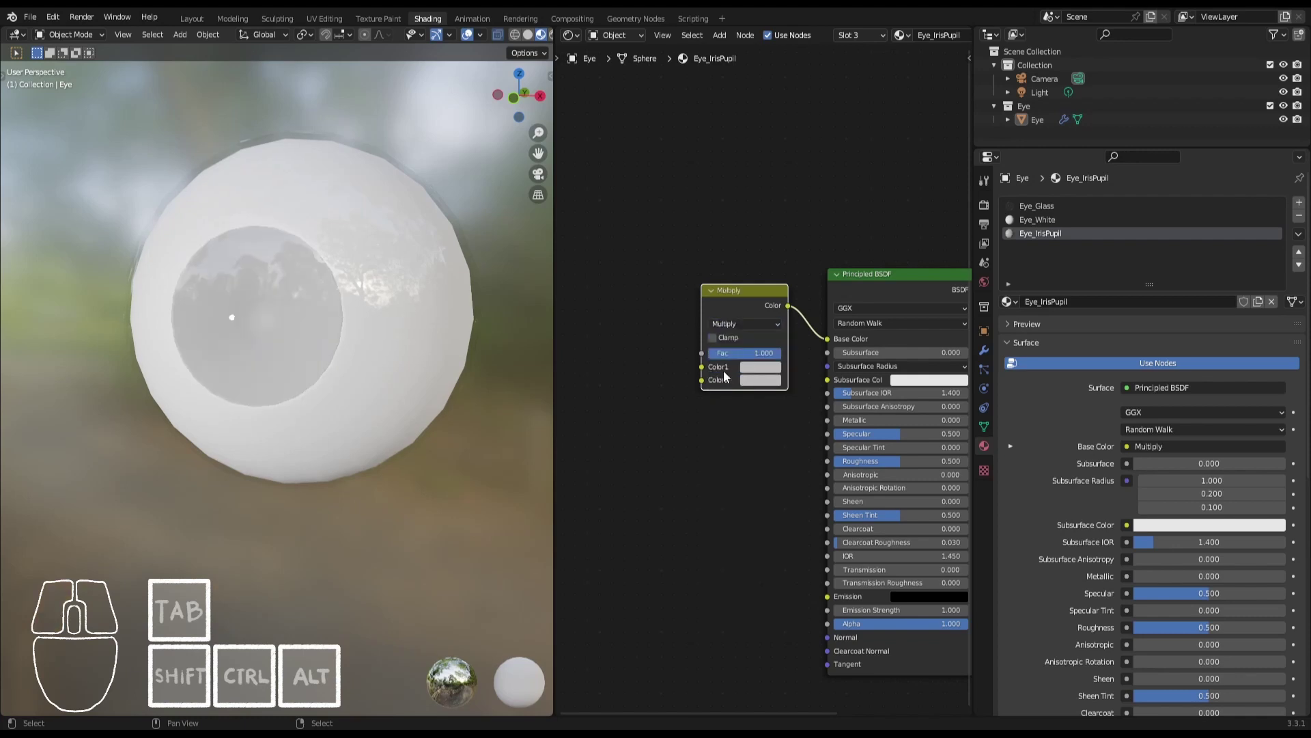
Set the Multiply node's Color2 to white and its Color1 to a saturated magenta with value 0.500.
click(757, 381)
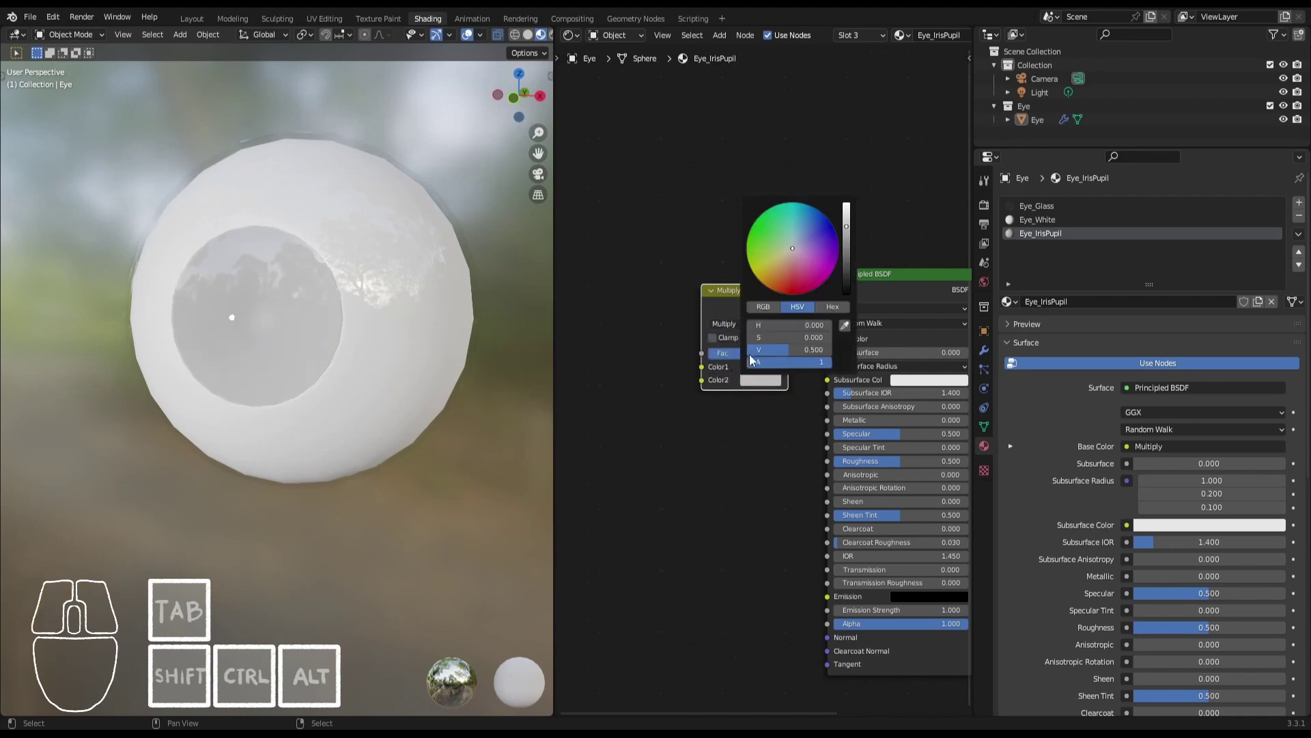
click(753, 383)
drag(849, 224, 847, 203)
click(766, 364)
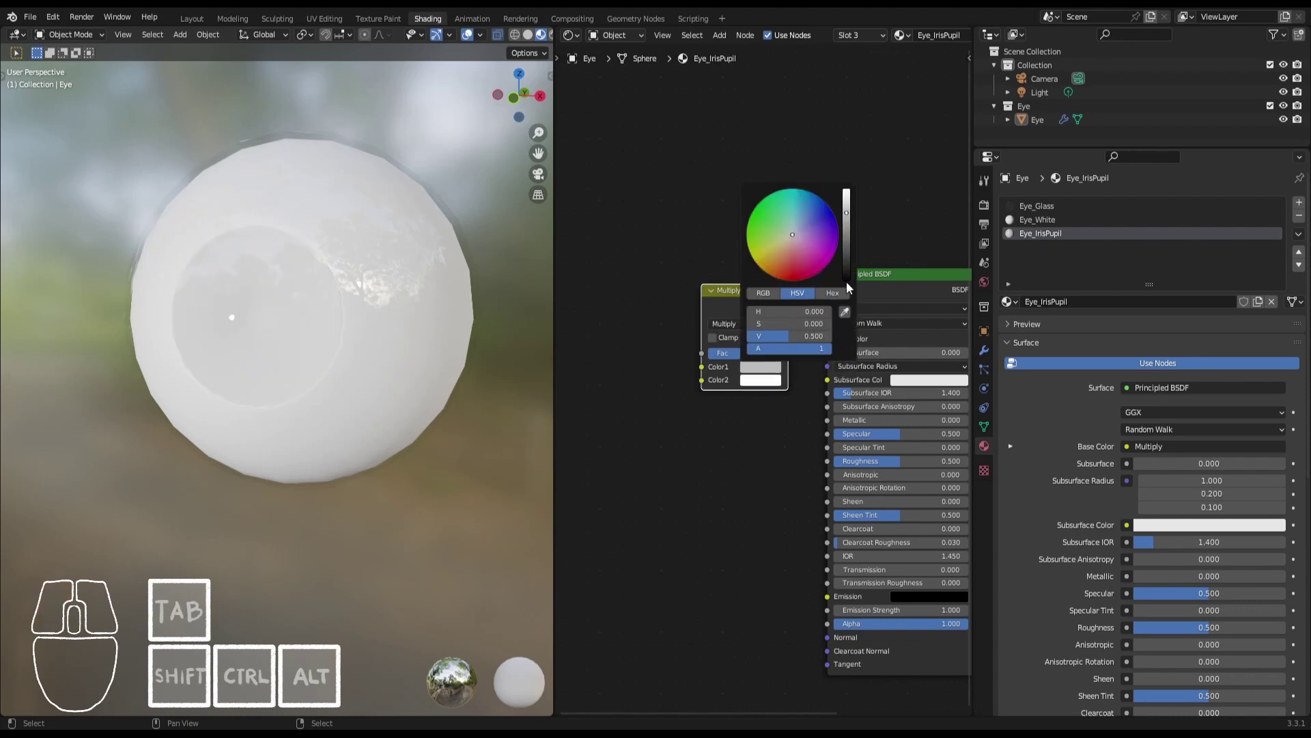
drag(795, 240, 812, 261)
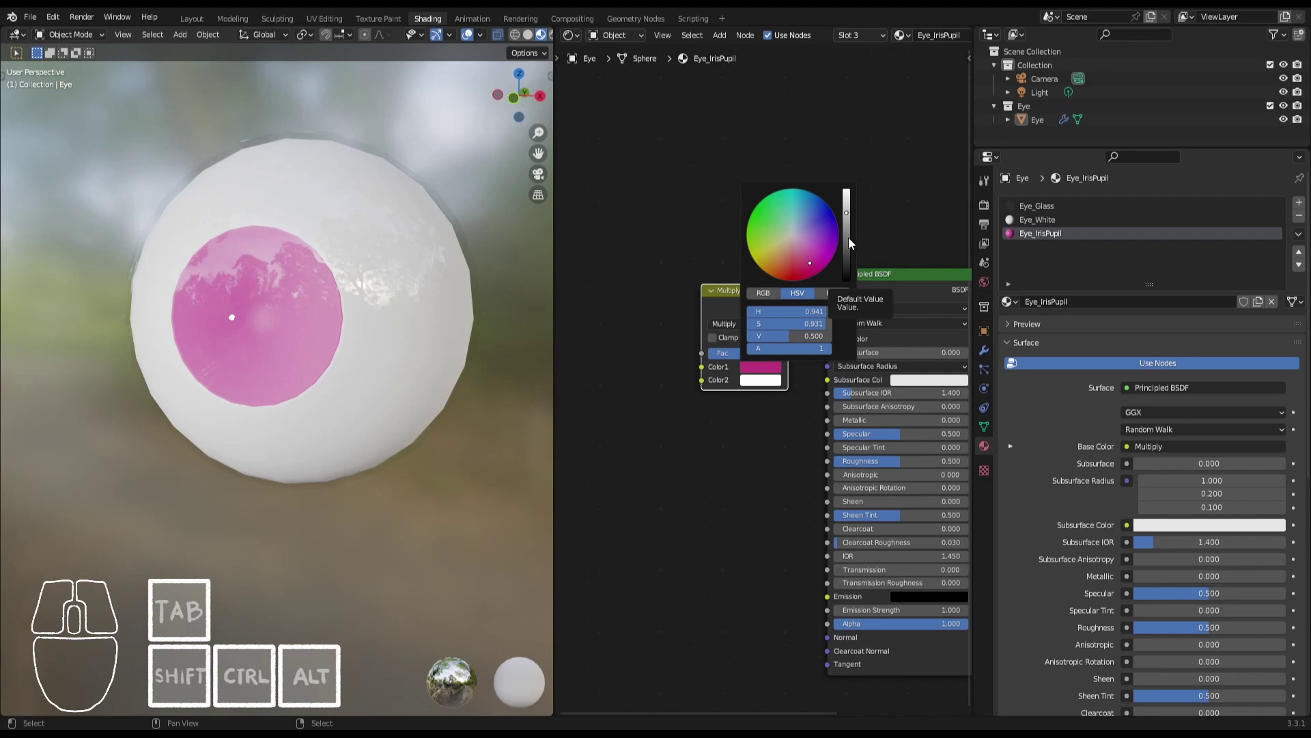
Add a ColorRamp node before the Multiply node and connect its Color output to the Multiply node's Color2.
scroll(731, 355, up, 2)
middle_drag(664, 385, 714, 371)
scroll(751, 386, down, 2)
scroll(706, 373, down, 3)
scroll(650, 372, left, 1)
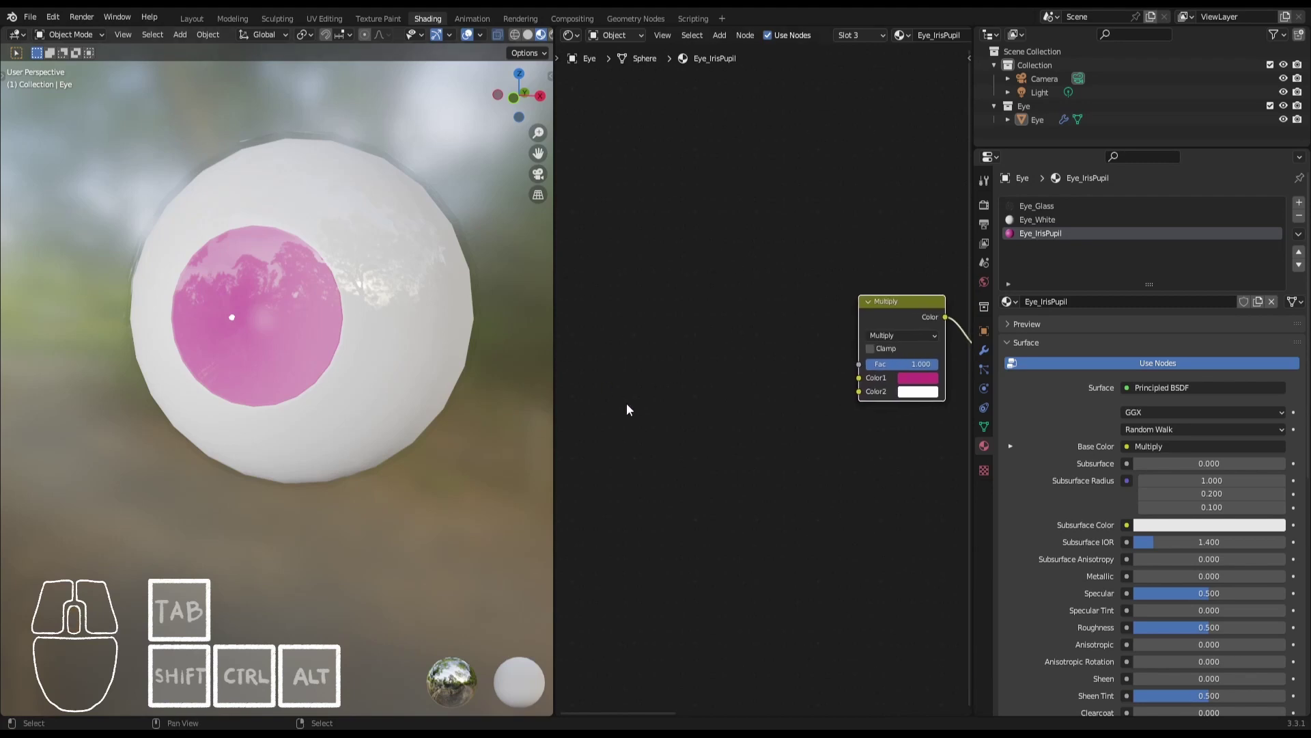
click(731, 322)
key(shift+a)
mouse_move(687, 312)
mouse_move(661, 338)
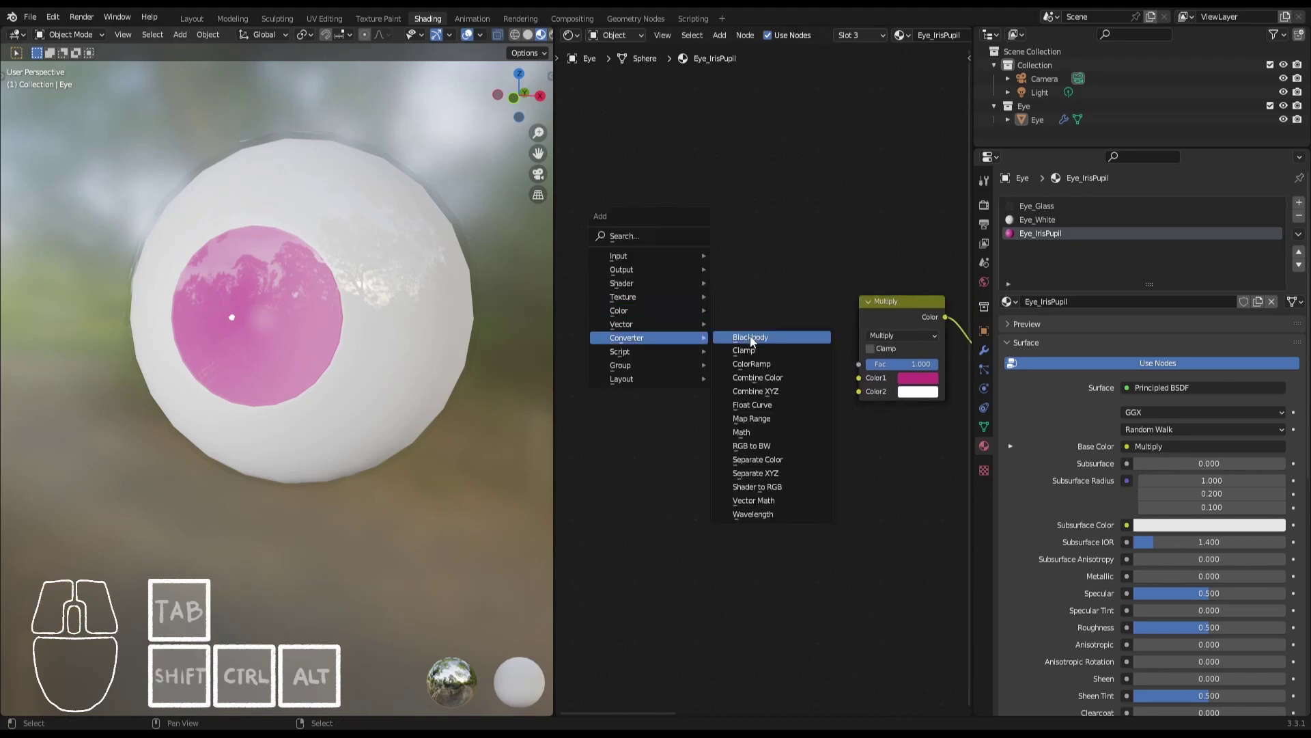
click(758, 366)
click(655, 288)
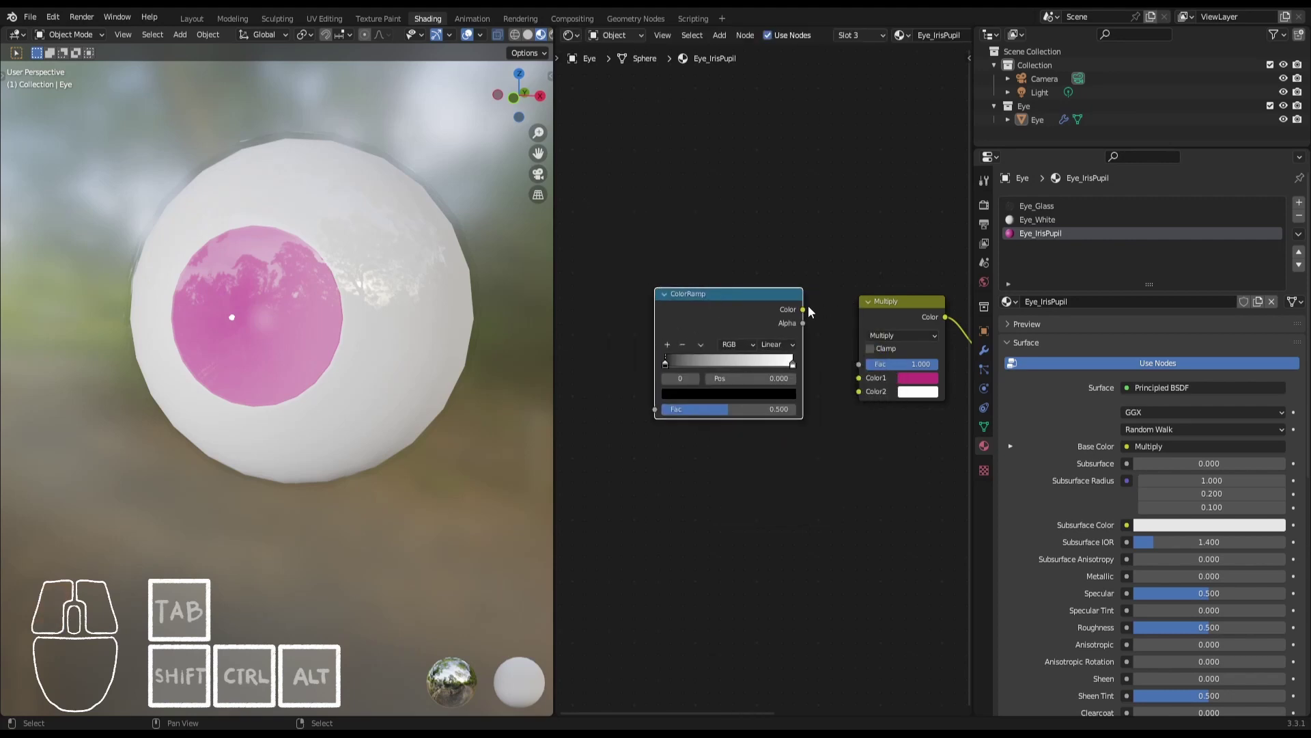
drag(803, 310, 859, 391)
Add a Gradient Texture node before the ColorRamp and connect its Color output to the ramp's Fac input.
middle_drag(699, 348, 796, 327)
click(827, 291)
scroll(758, 330, down, 4)
scroll(679, 305, up, 2)
key(shift+a)
mouse_move(627, 267)
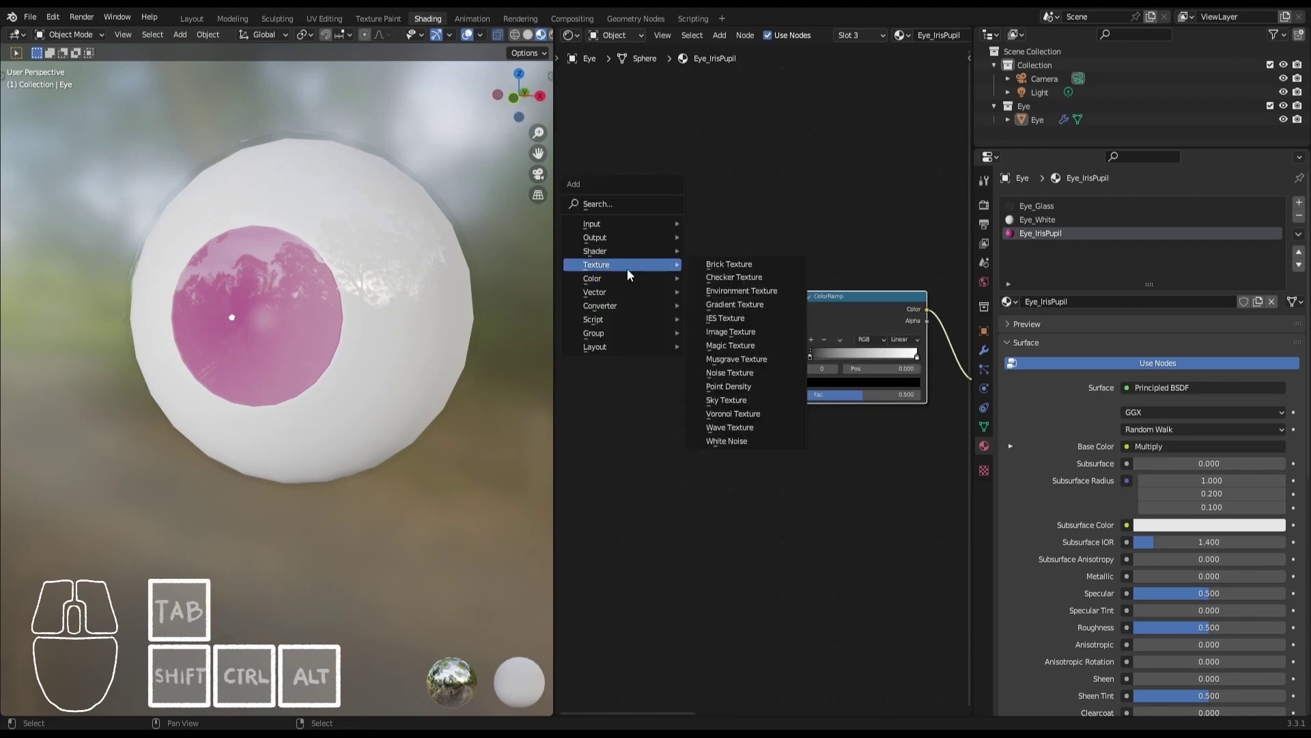
click(737, 304)
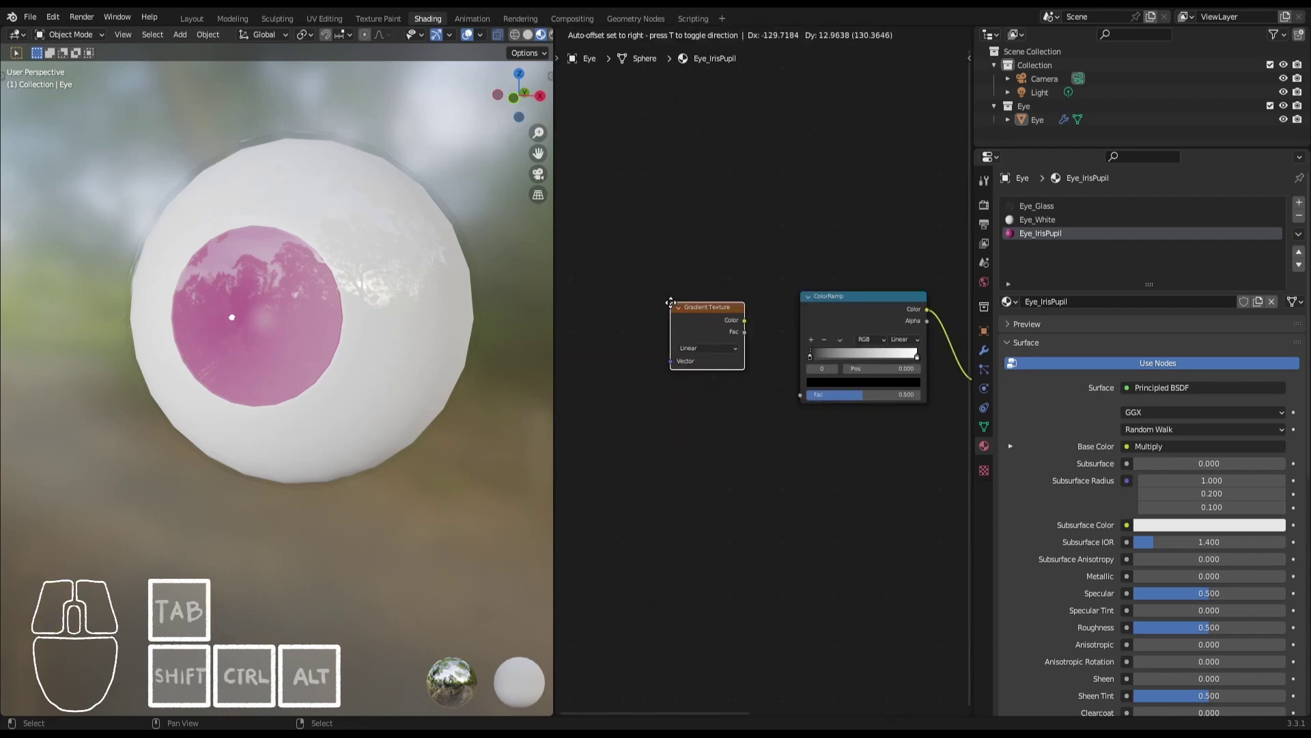
click(692, 340)
drag(744, 320, 800, 395)
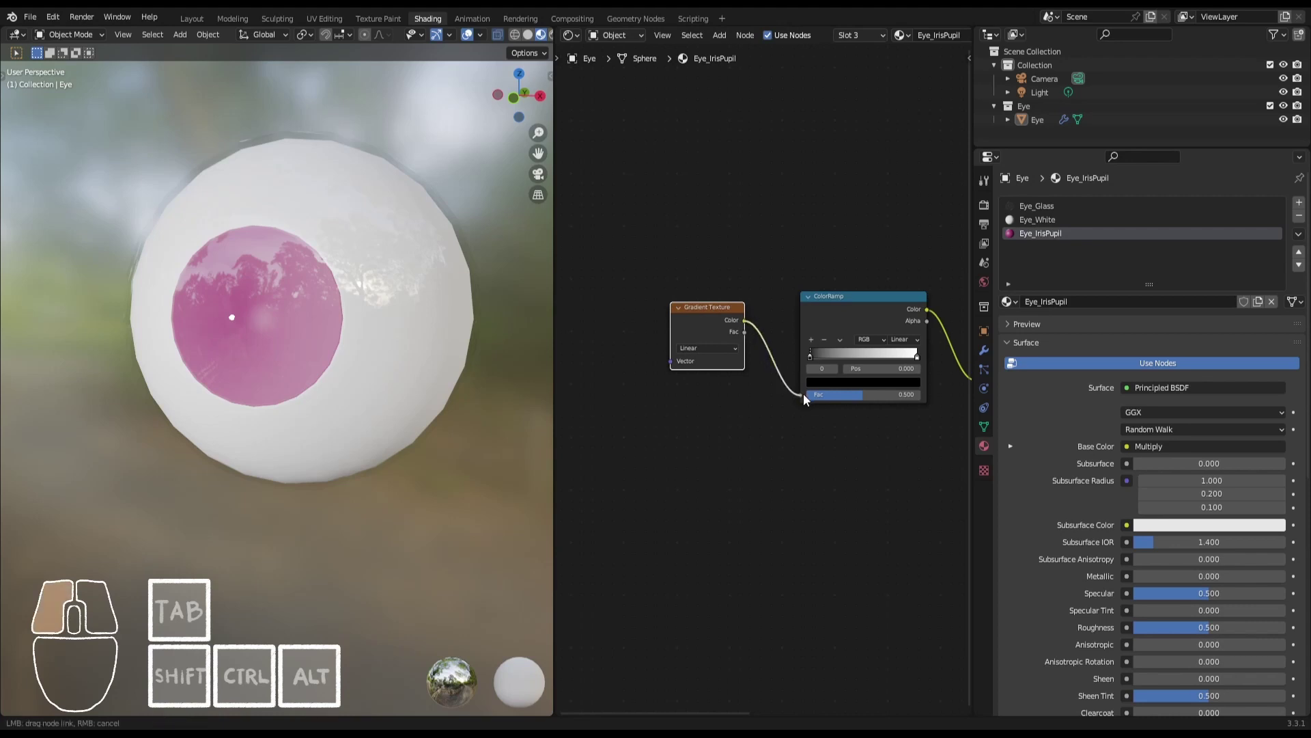
drag(804, 393, 803, 394)
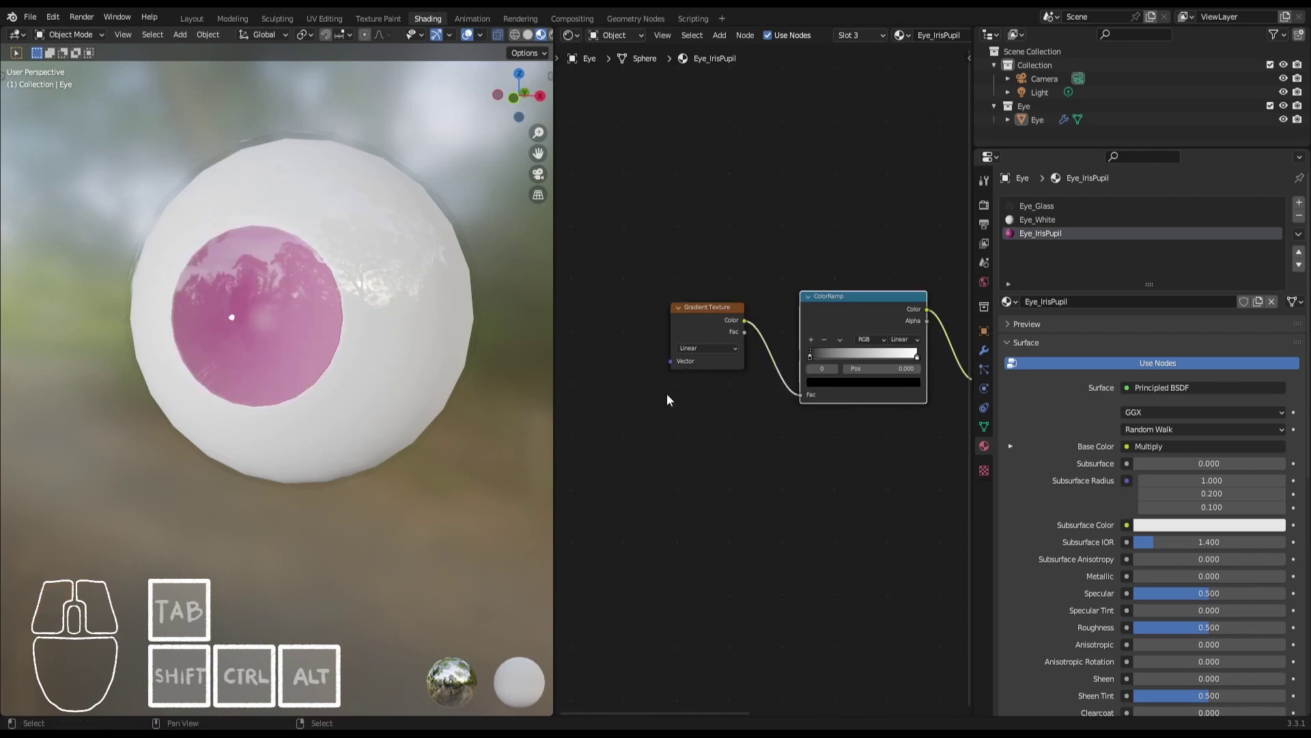
Set the Gradient Texture node's gradient type to Spherical.
middle_drag(645, 394, 723, 378)
click(764, 351)
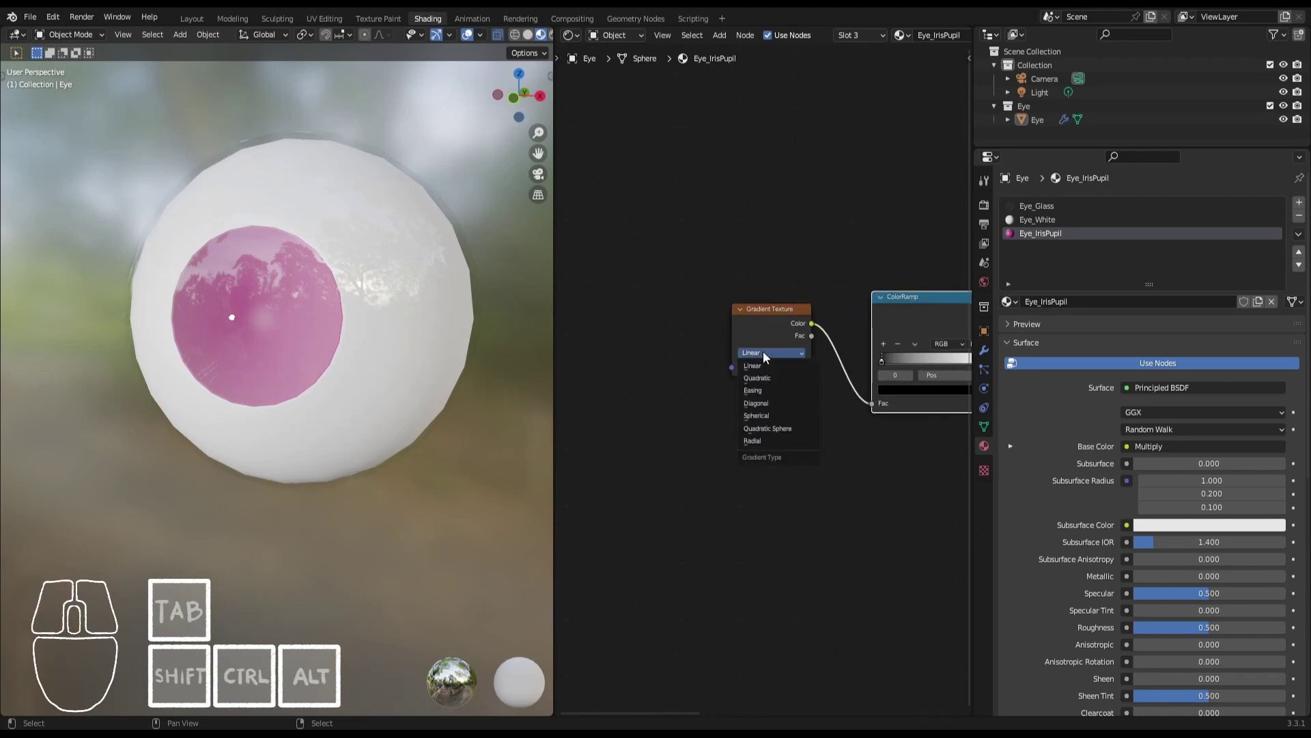
click(759, 415)
Add a Texture Coordinate node and connect its UV output to the Gradient Texture's Vector input.
middle_drag(614, 333, 667, 332)
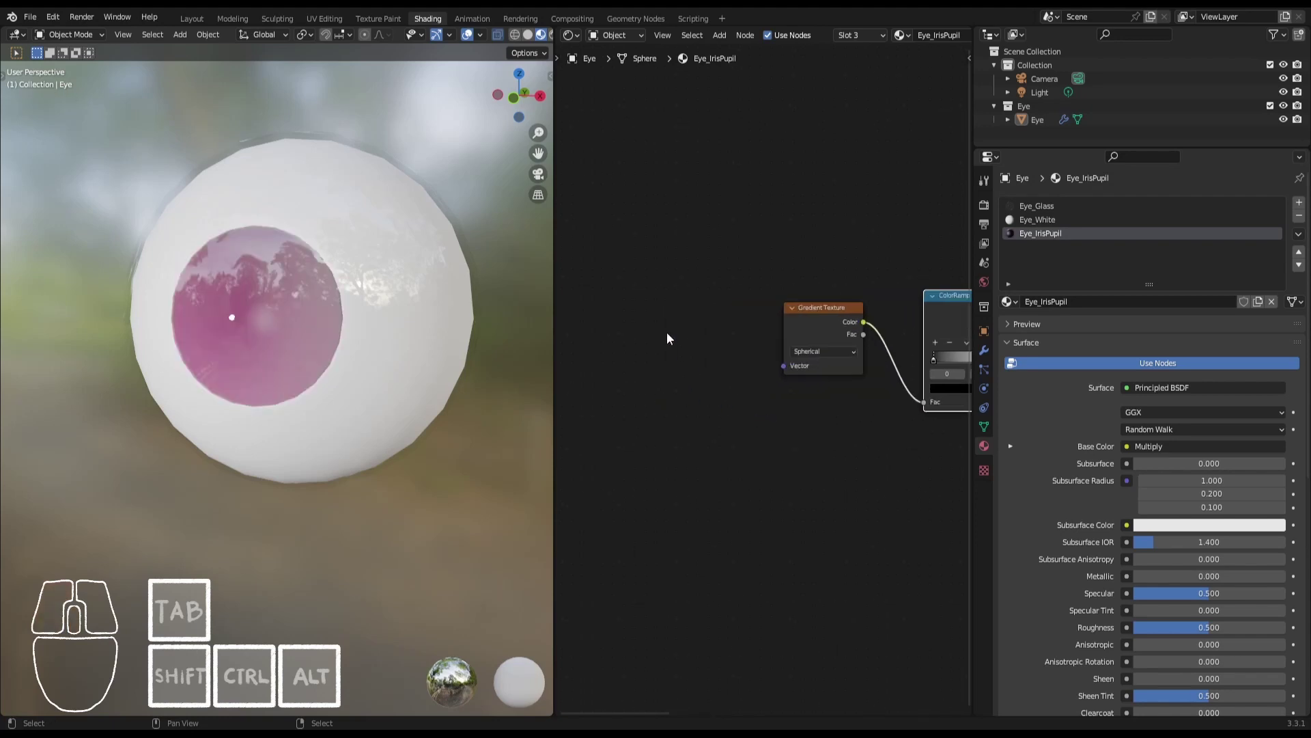
key(shift+a)
mouse_move(631, 291)
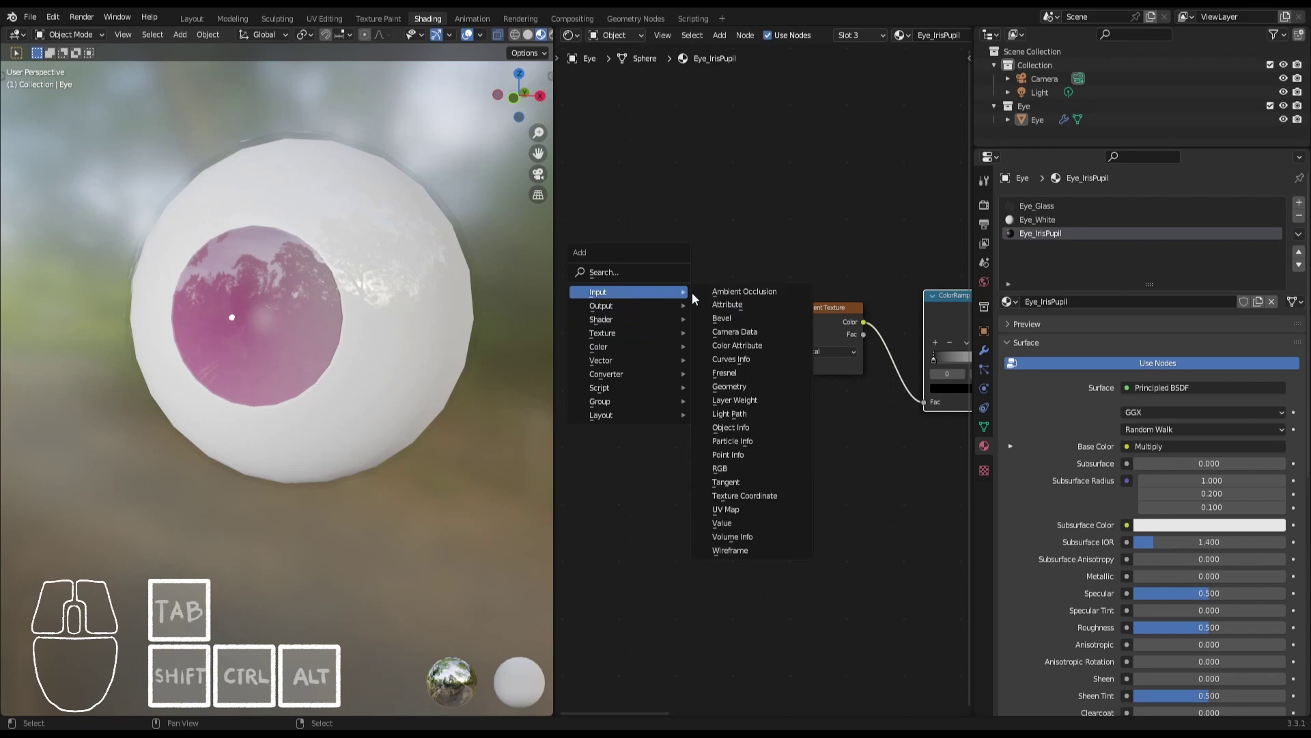
click(744, 495)
click(645, 299)
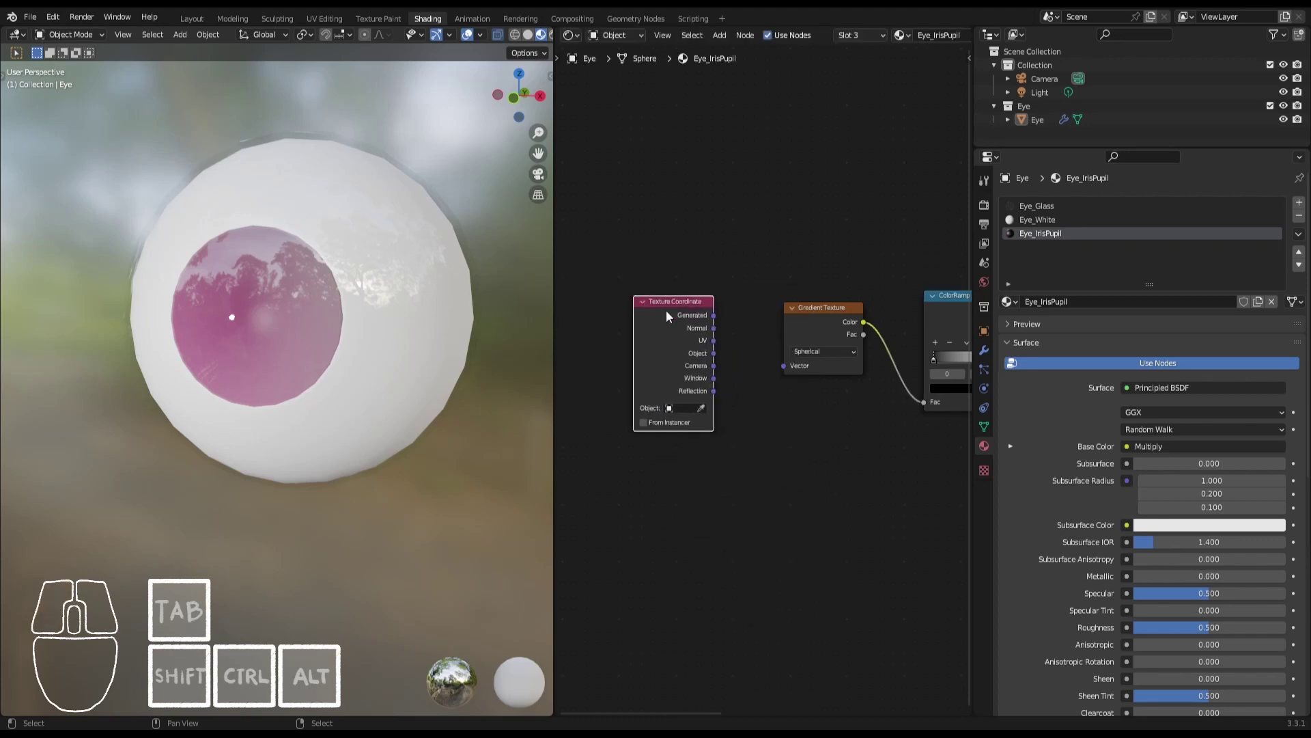
drag(714, 341, 783, 366)
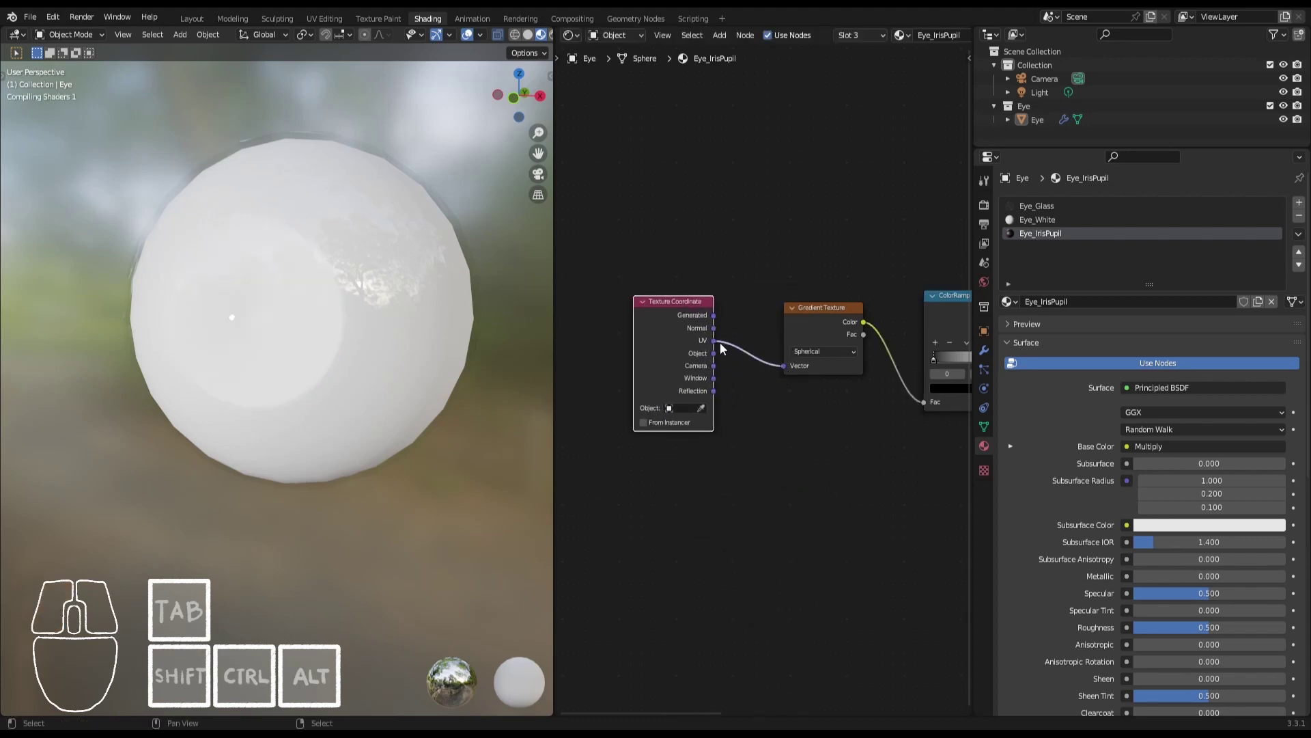
drag(671, 321, 696, 321)
Add a middle color stop at position 0.493 to the ColorRamp and make it white with value 1.
middle_drag(351, 326, 357, 325)
middle_drag(779, 372, 547, 360)
scroll(698, 343, up, 1)
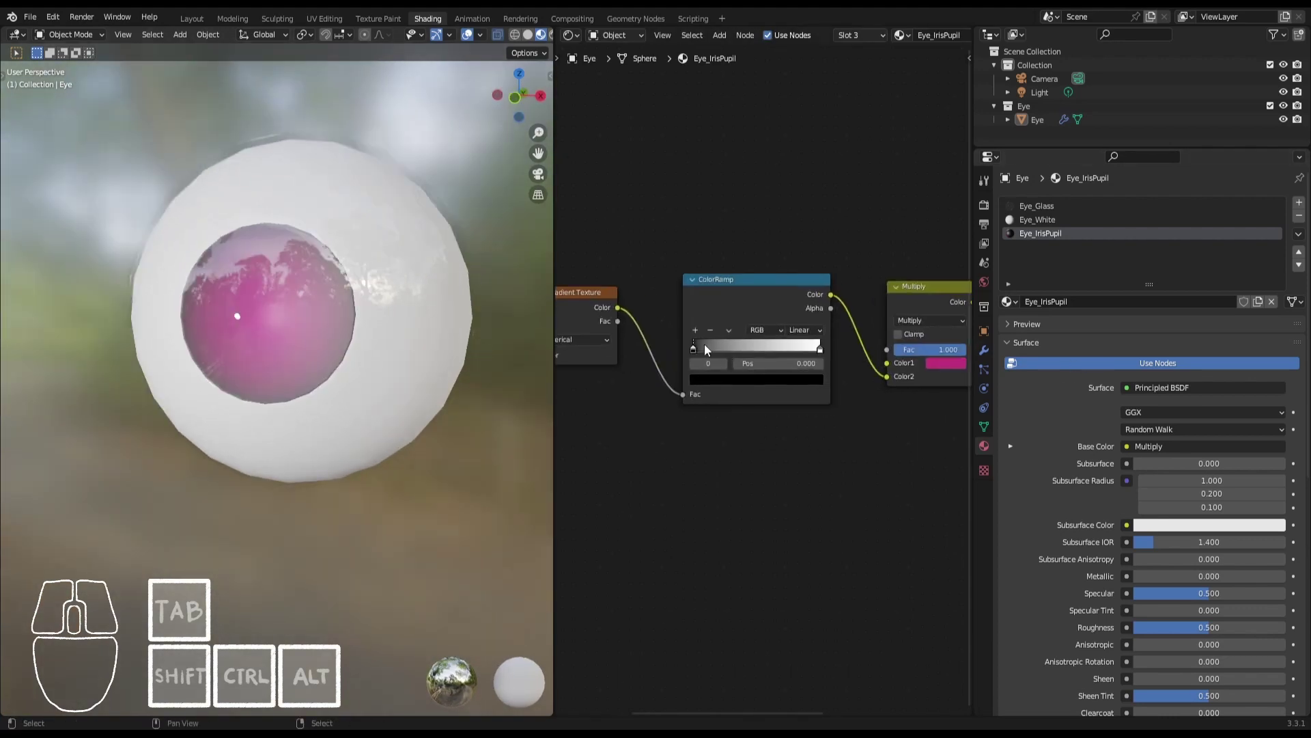
mouse_move(694, 346)
mouse_down()
mouse_move(748, 349)
mouse_move(699, 347)
mouse_up()
mouse_move(820, 349)
mouse_down()
mouse_move(741, 351)
mouse_move(818, 351)
mouse_up()
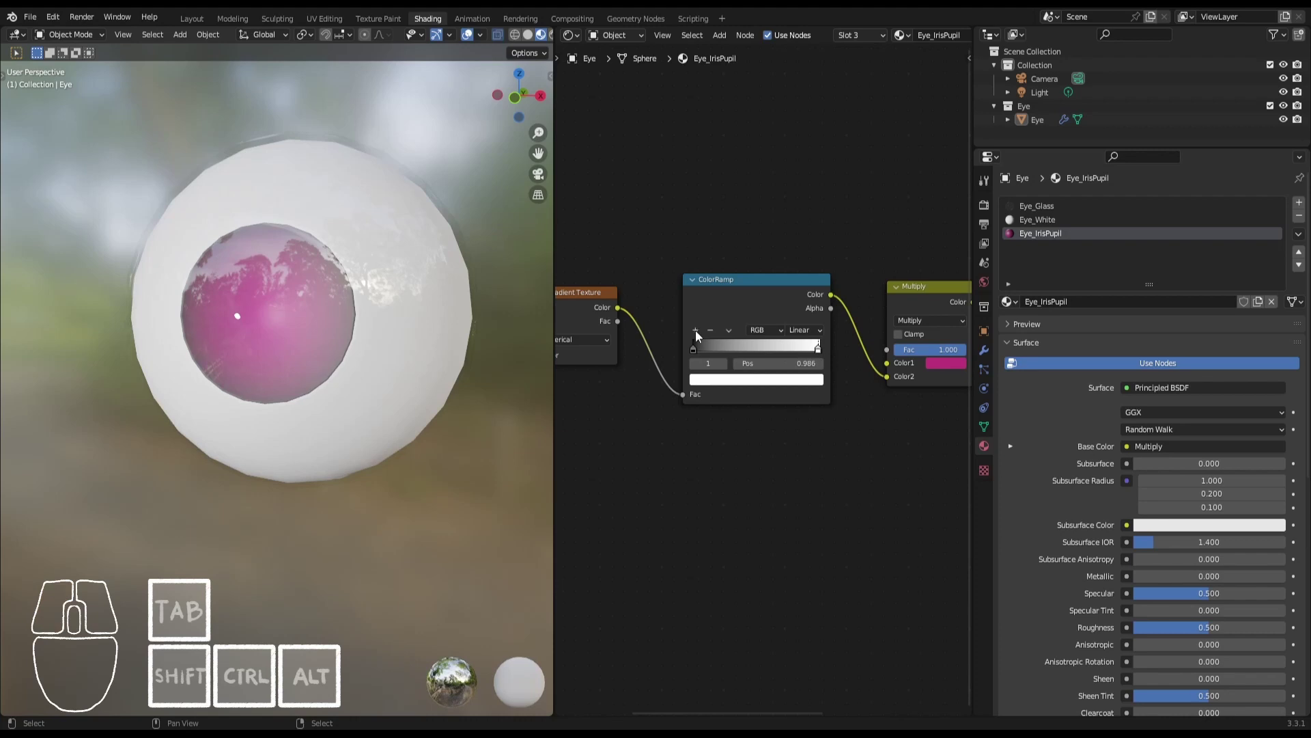
click(695, 329)
click(757, 347)
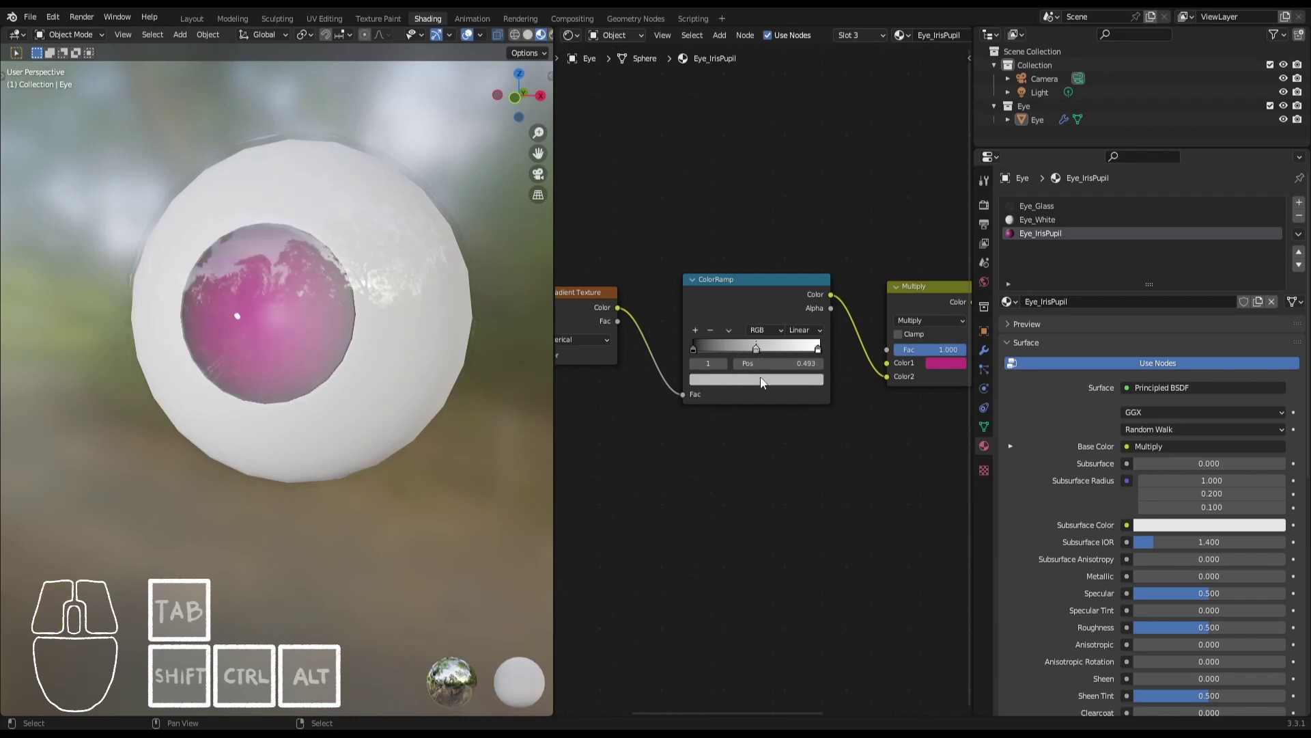
click(761, 379)
drag(797, 231, 796, 203)
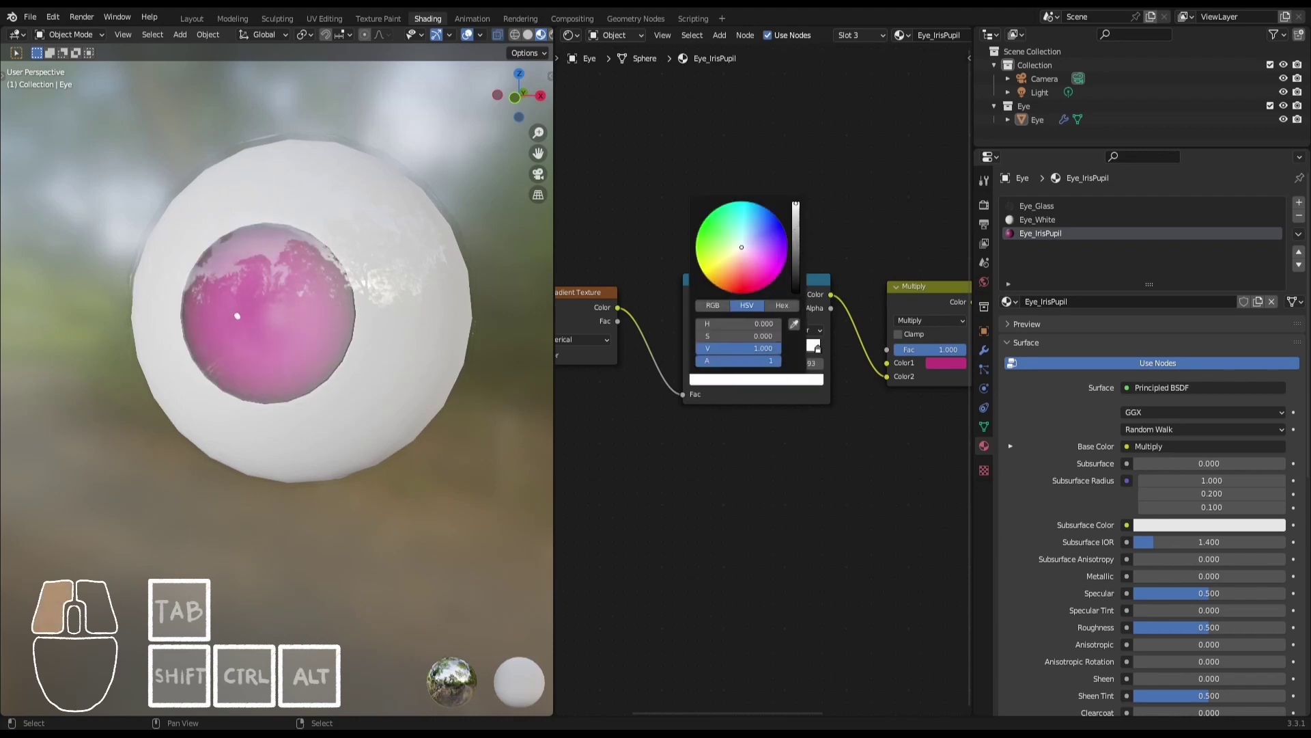
Make the ColorRamp's last stop black and move it to about 0.59, close beside the middle white stop, to form the pupil.
click(818, 347)
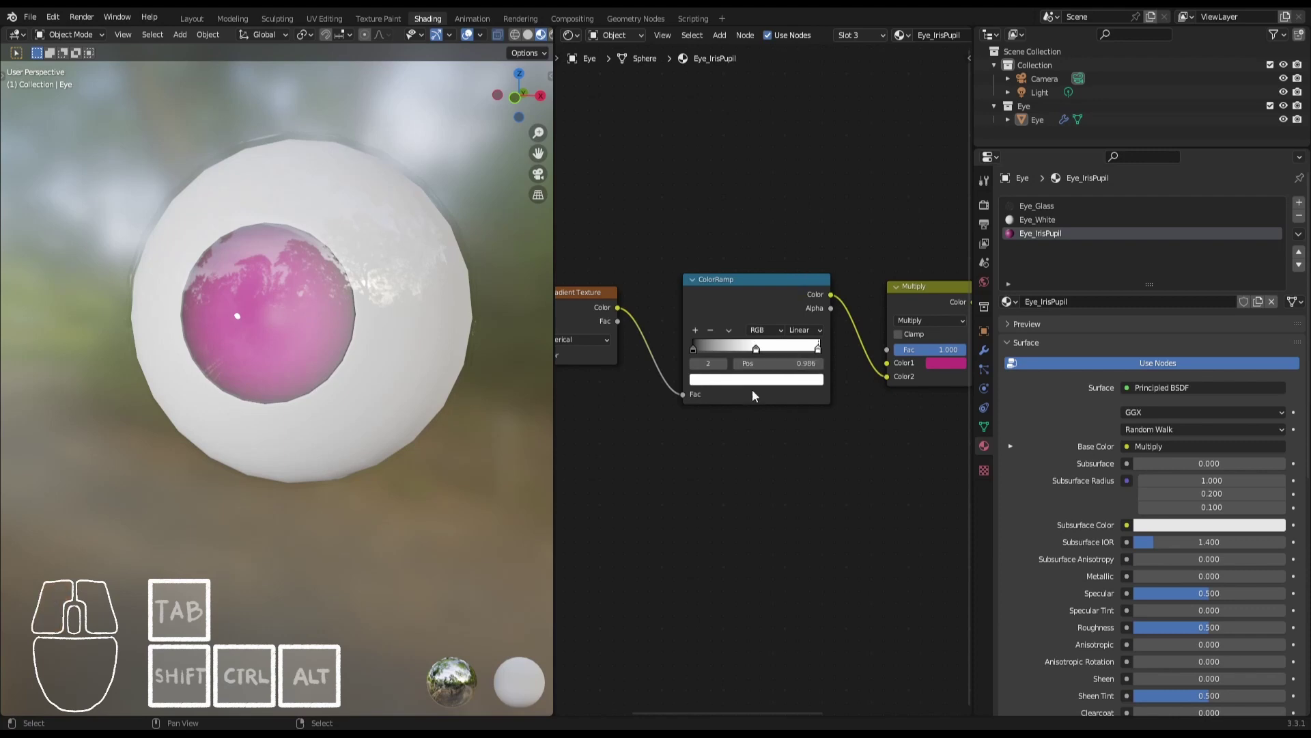
click(785, 379)
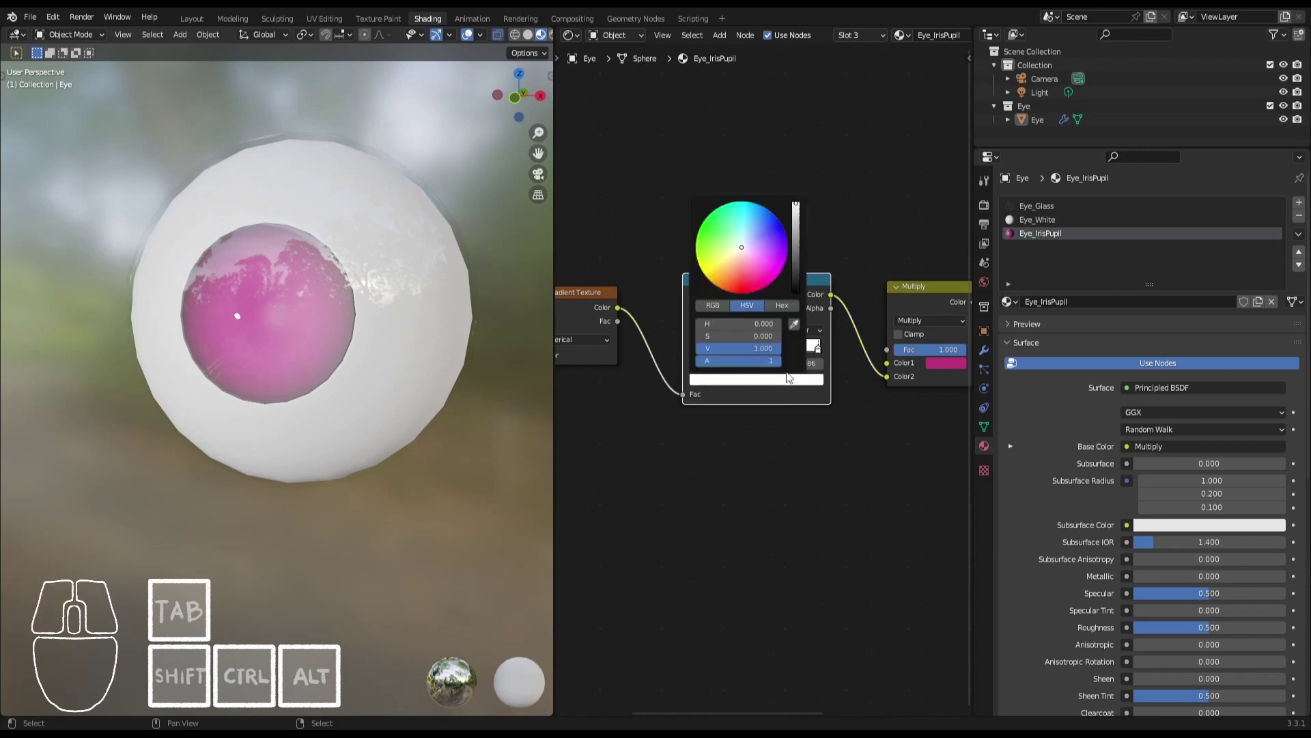
drag(792, 244, 796, 295)
drag(817, 350, 760, 343)
right_click(759, 361)
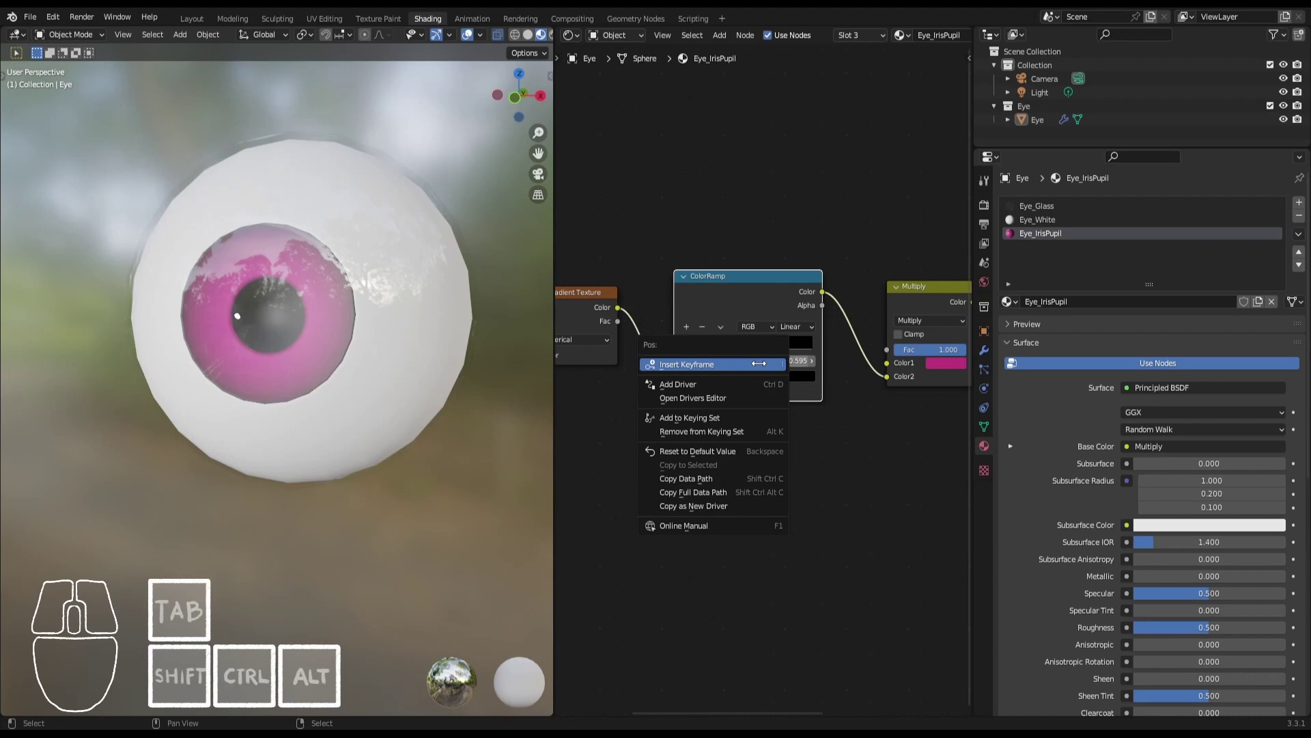
click(825, 417)
drag(760, 343, 760, 343)
right_click(806, 360)
click(825, 428)
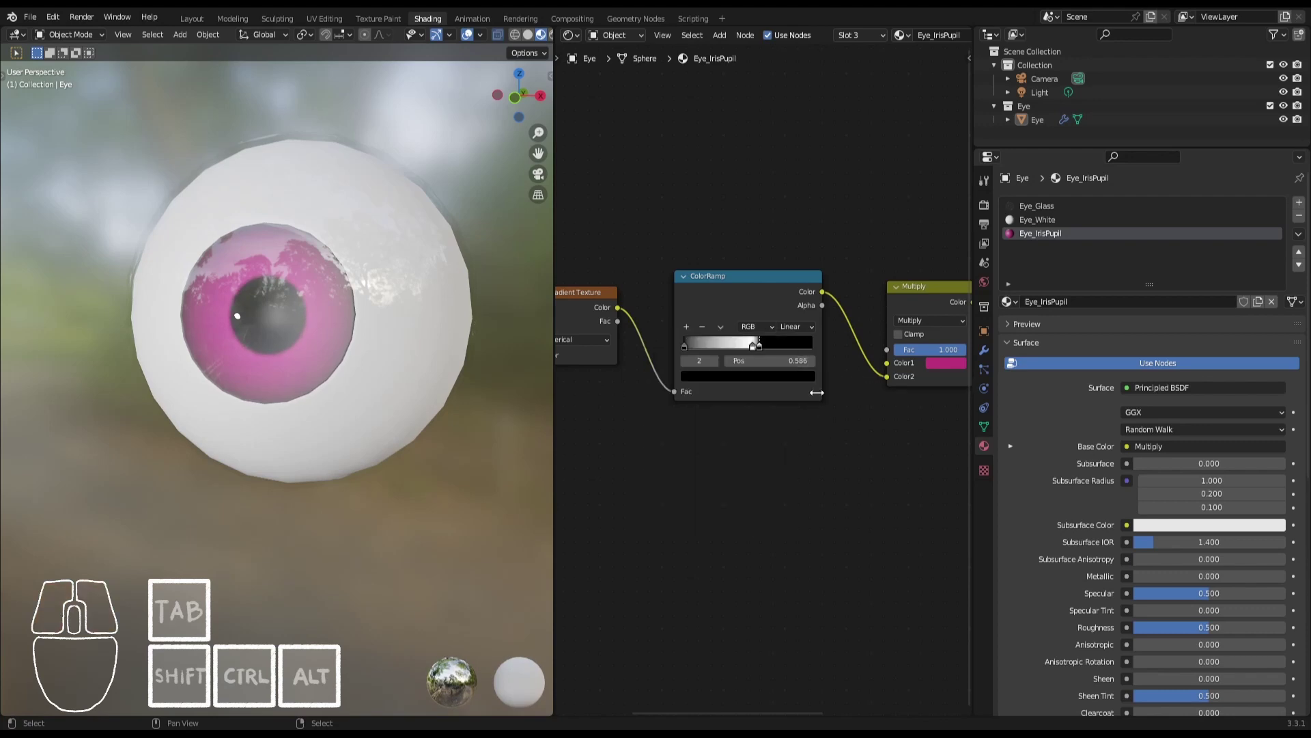
drag(758, 343, 761, 344)
Add a Frame layout node above the gradient nodes.
middle_drag(598, 298, 650, 314)
scroll(635, 306, down, 5)
click(599, 318)
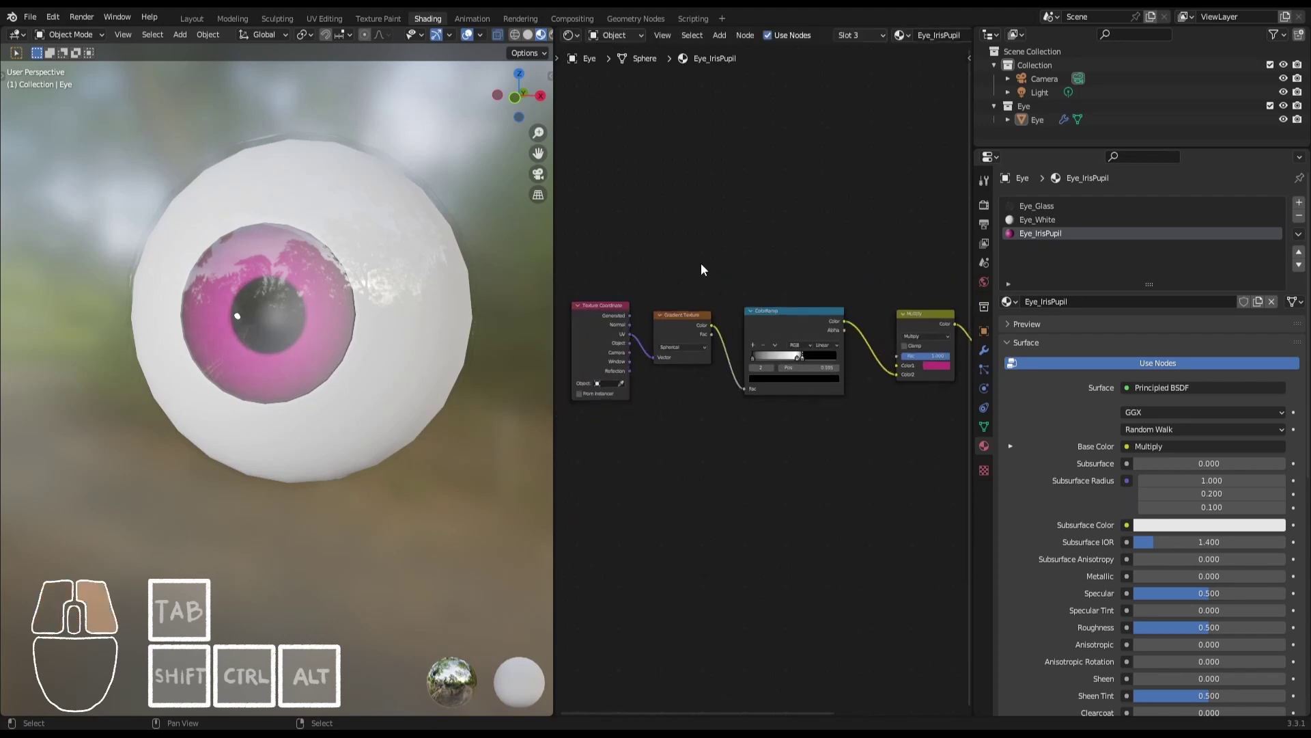
key(shift+a)
mouse_move(655, 375)
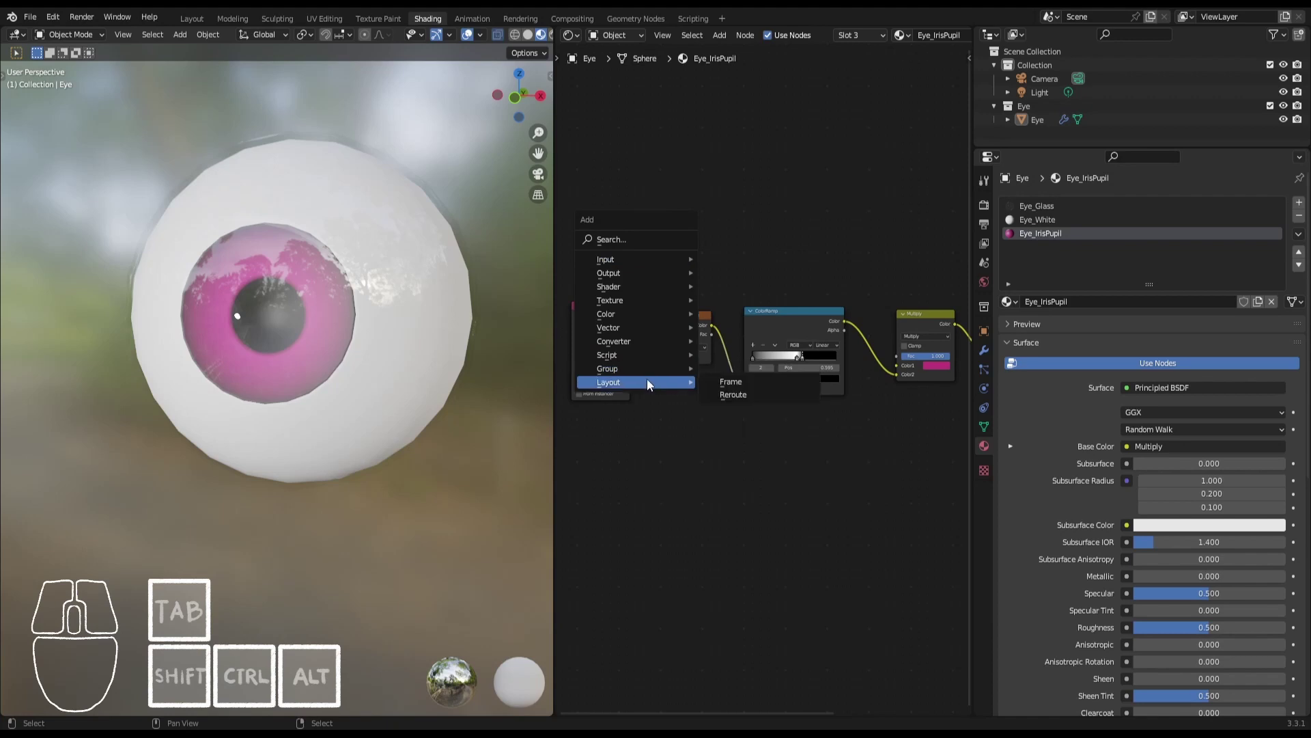
click(736, 386)
click(632, 292)
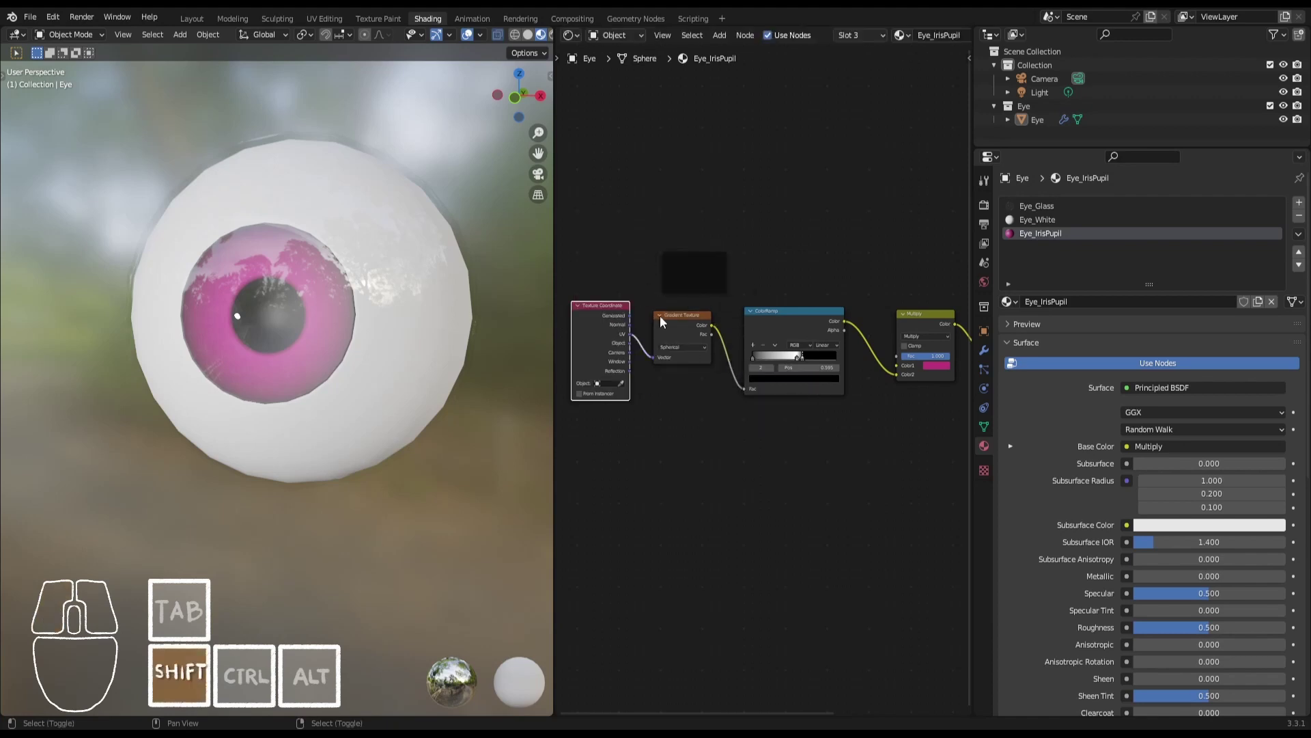
Move the Texture Coordinate, Gradient Texture and ColorRamp nodes into the frame and place the frame beside the Multiply node.
click(659, 314)
shift+click(759, 314)
key(g)
right_click(732, 296)
shift+click(615, 307)
key(g)
click(751, 280)
key(g)
click(699, 272)
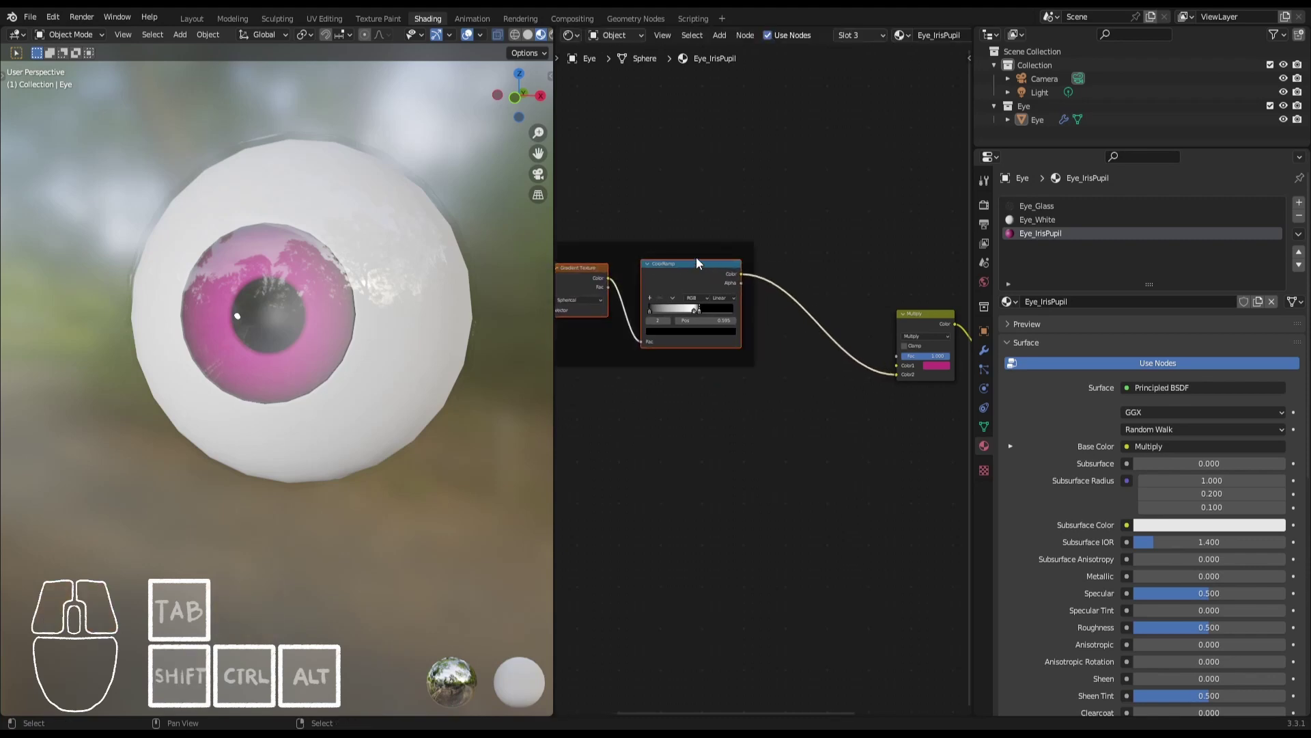
drag(697, 263, 778, 297)
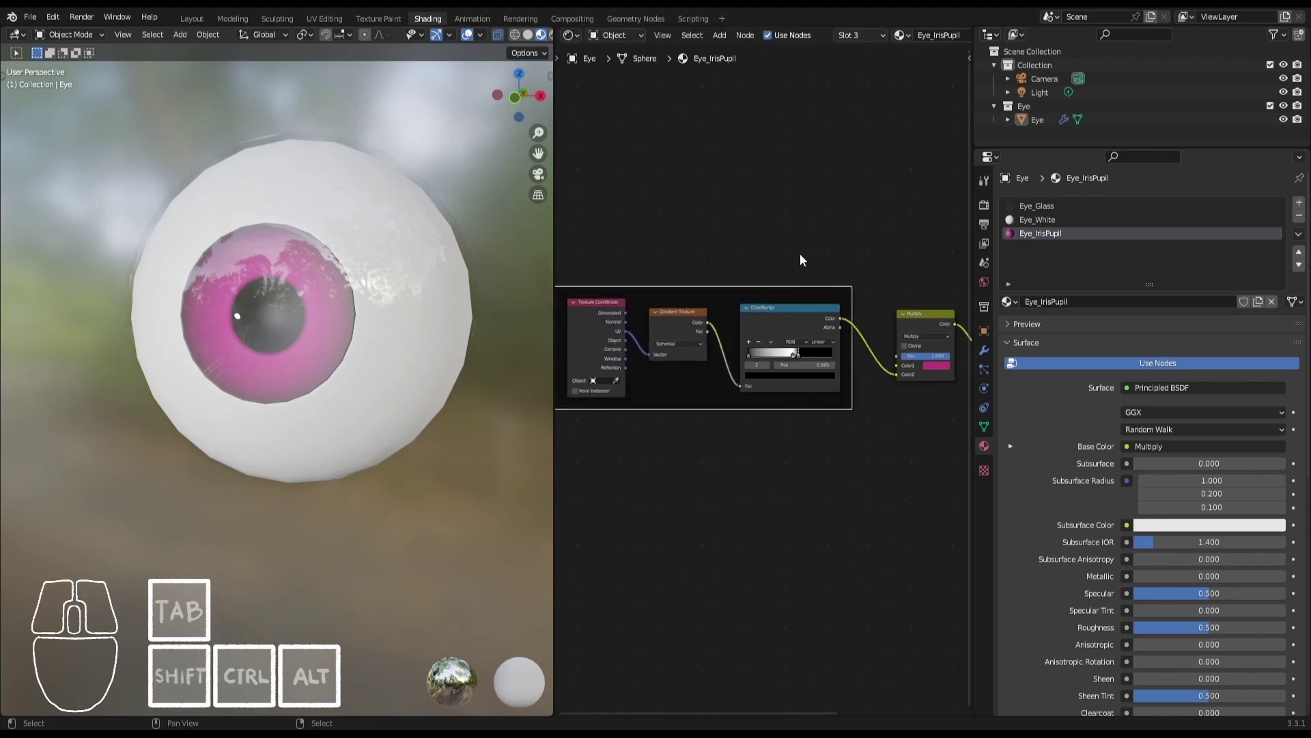
Label the frame around the gradient nodes PUPIL.
key(n)
click(905, 92)
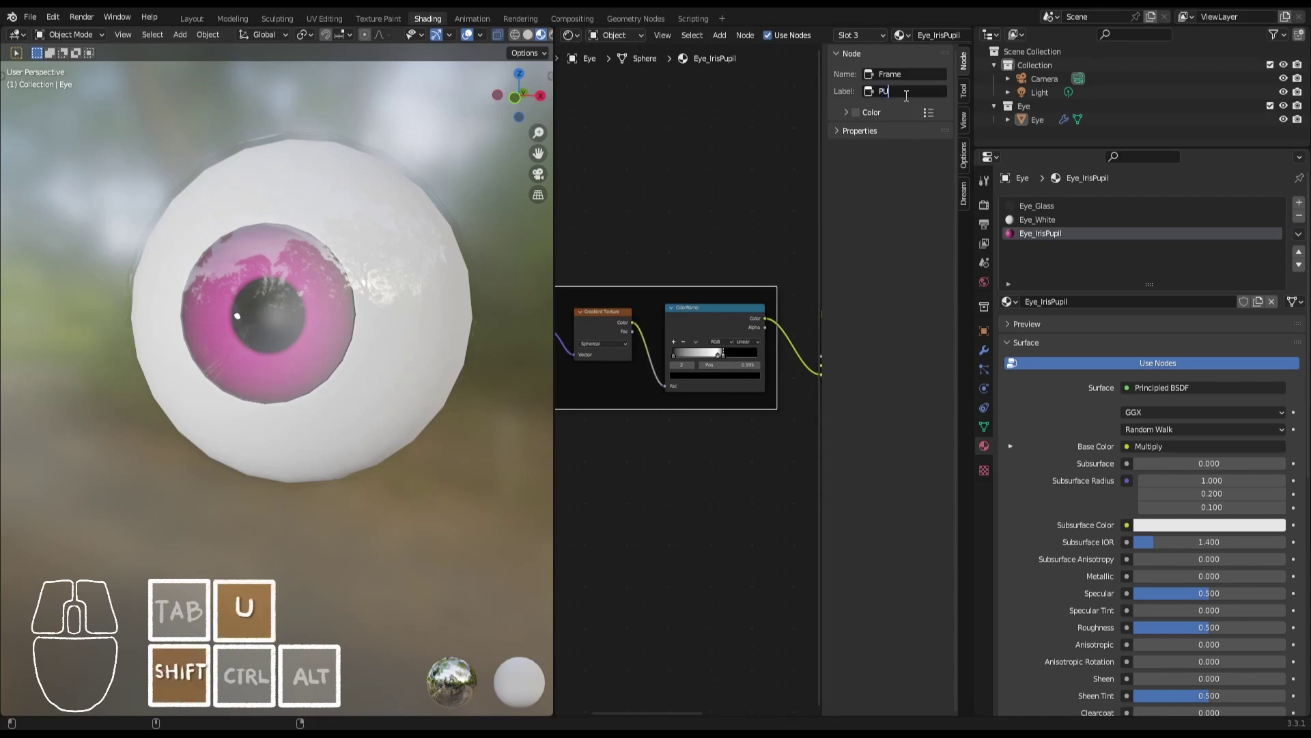
text(PUPIL)
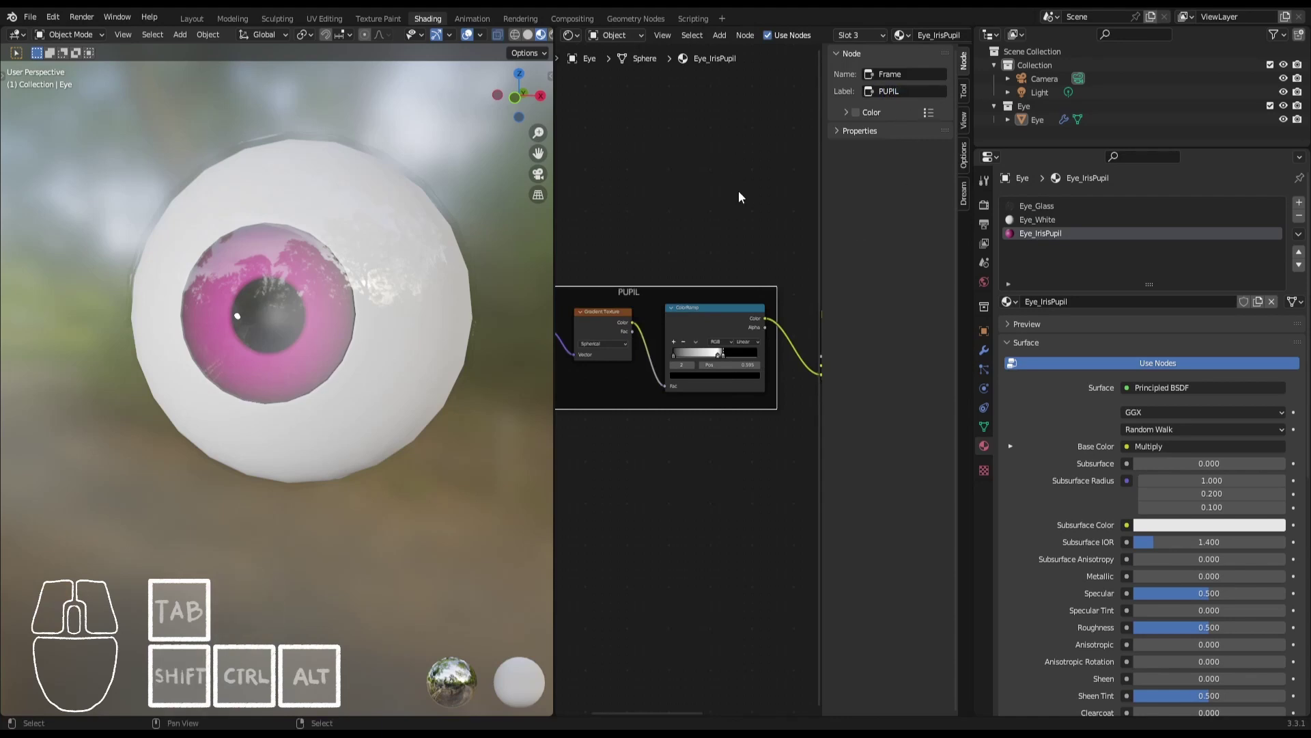
text(n)
Reposition the PUPIL frame and the Multiply node to leave free space between them.
scroll(743, 255, down, 3)
scroll(751, 263, up, 1)
middle_drag(766, 274, 722, 280)
middle_drag(304, 320, 308, 320)
drag(748, 295, 726, 260)
middle_drag(907, 300, 855, 279)
drag(846, 279, 833, 293)
middle_drag(638, 220, 702, 207)
drag(702, 207, 619, 203)
scroll(819, 265, up, 2)
middle_drag(856, 270, 814, 284)
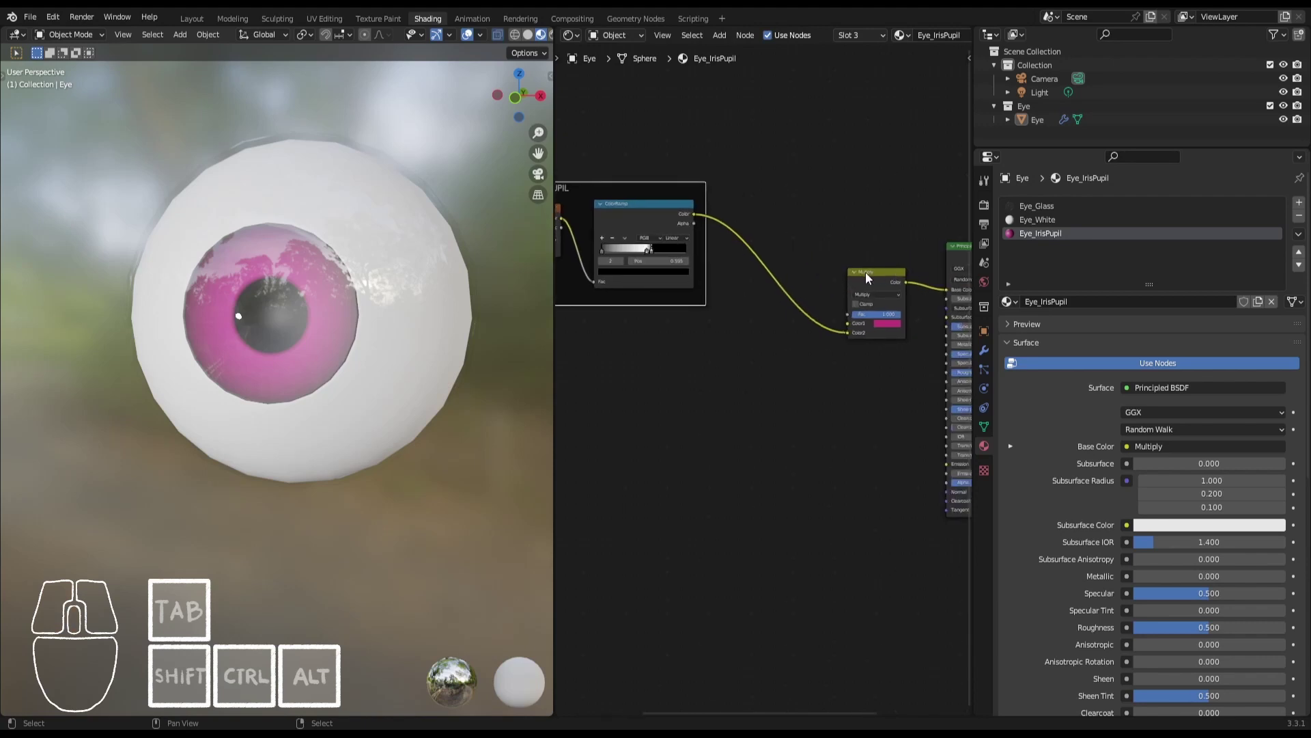
Duplicate the Multiply node and insert the copy on the link between the PUPIL ColorRamp and the original Multiply node.
key(shift+a)
click(869, 282)
key(shift+d)
click(802, 276)
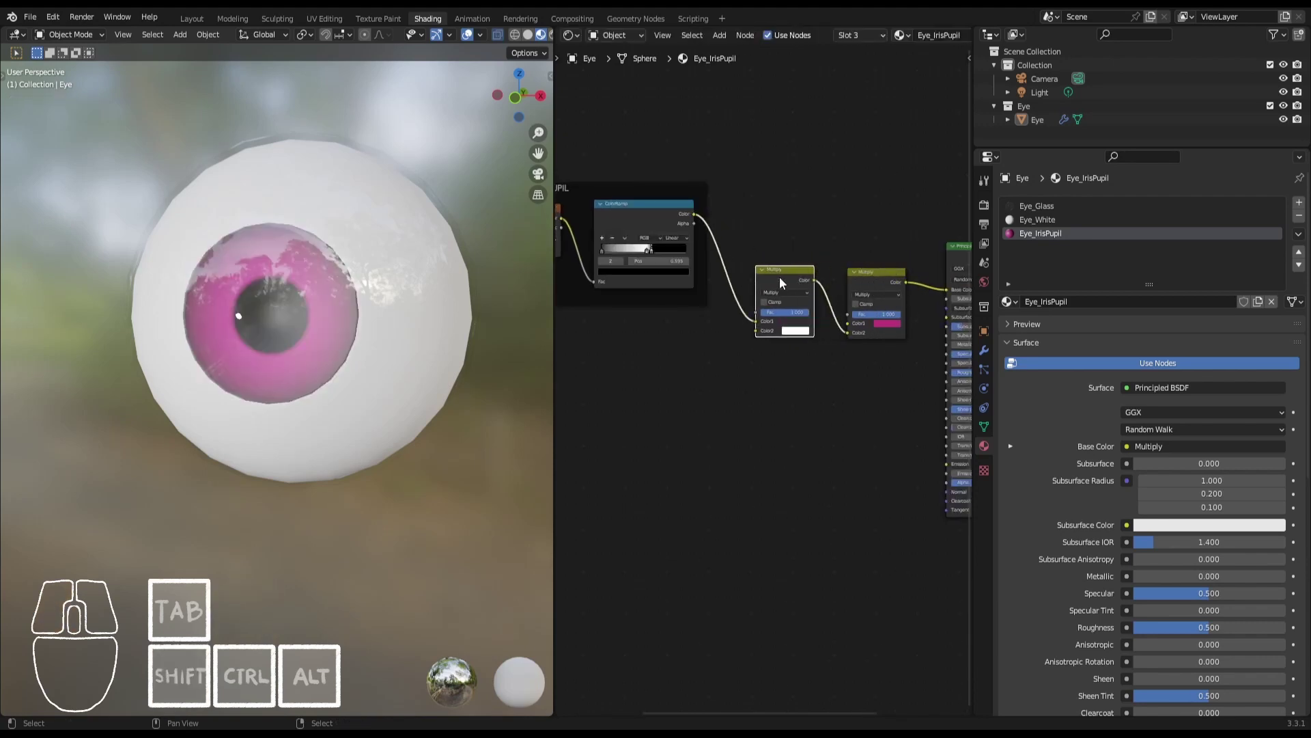
Move the PUPIL frame farther up and away from the inserted Multiply node to free space below it.
middle_drag(671, 196, 784, 199)
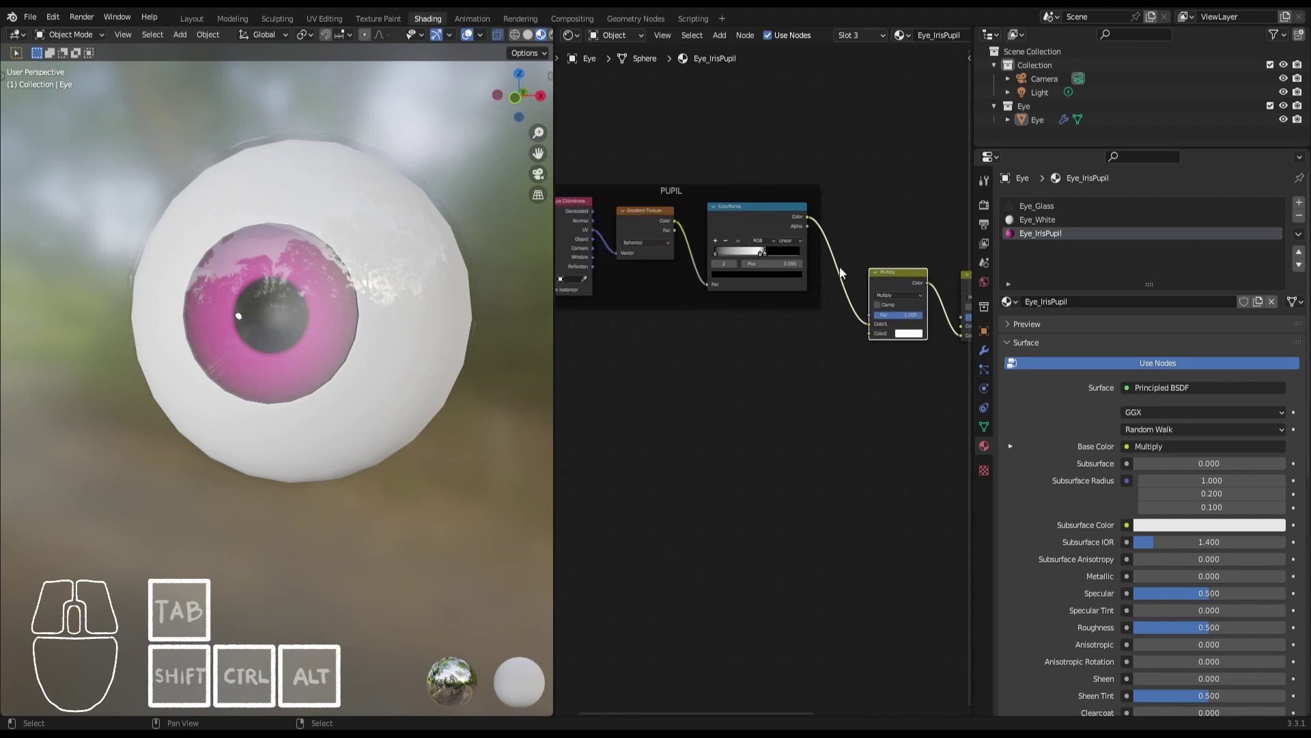
drag(809, 236, 757, 193)
middle_drag(745, 303, 728, 355)
drag(614, 194, 642, 183)
middle_drag(723, 312, 736, 256)
click(731, 301)
Duplicate the pink Multiply node and connect the copy's Color output to Color2 of the Multiply node fed by the PUPIL ColorRamp.
key(shift+a)
mouse_move(662, 380)
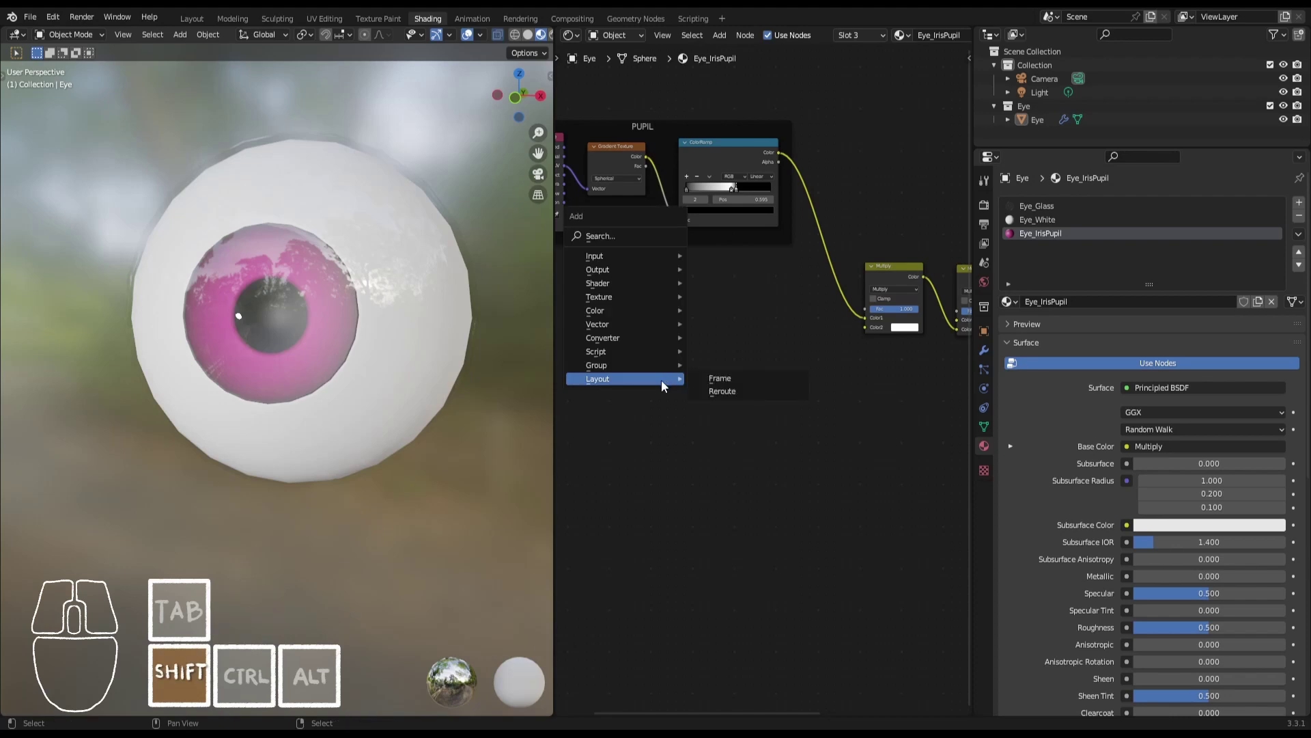
shift+click(907, 268)
shift+middle_drag(902, 298, 859, 300)
key(shift+d)
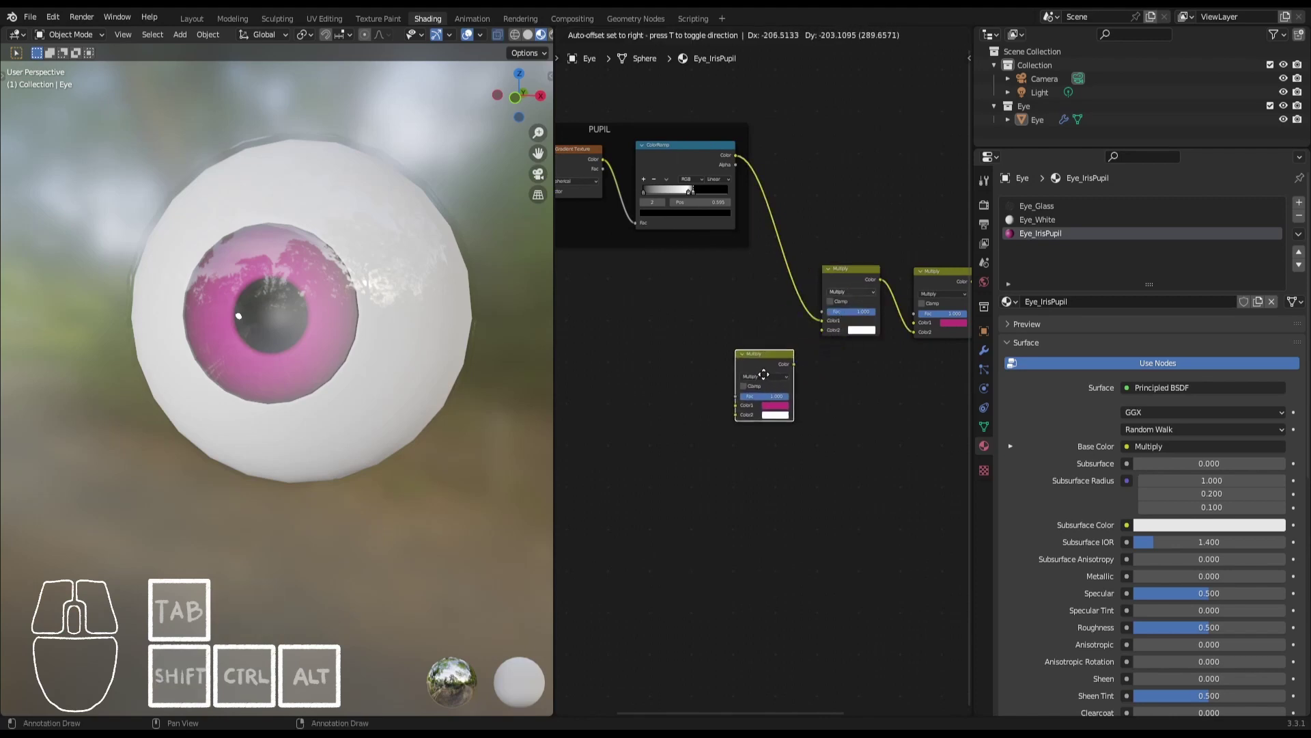
click(756, 382)
drag(786, 373, 825, 330)
middle_drag(802, 407, 931, 352)
scroll(931, 352, up, 2)
Add a ColorRamp node beside the new Multiply node and connect its Color output to that node's Color1 input.
key(shift+a)
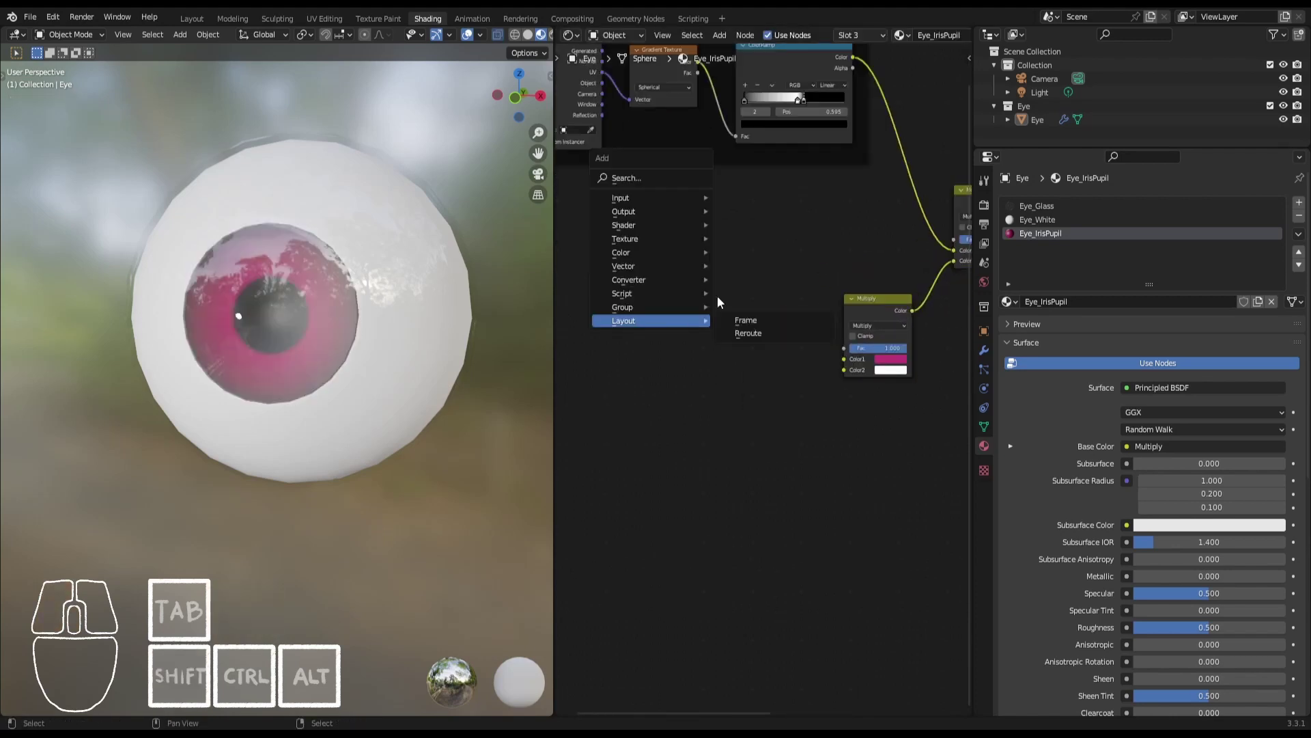
mouse_move(643, 276)
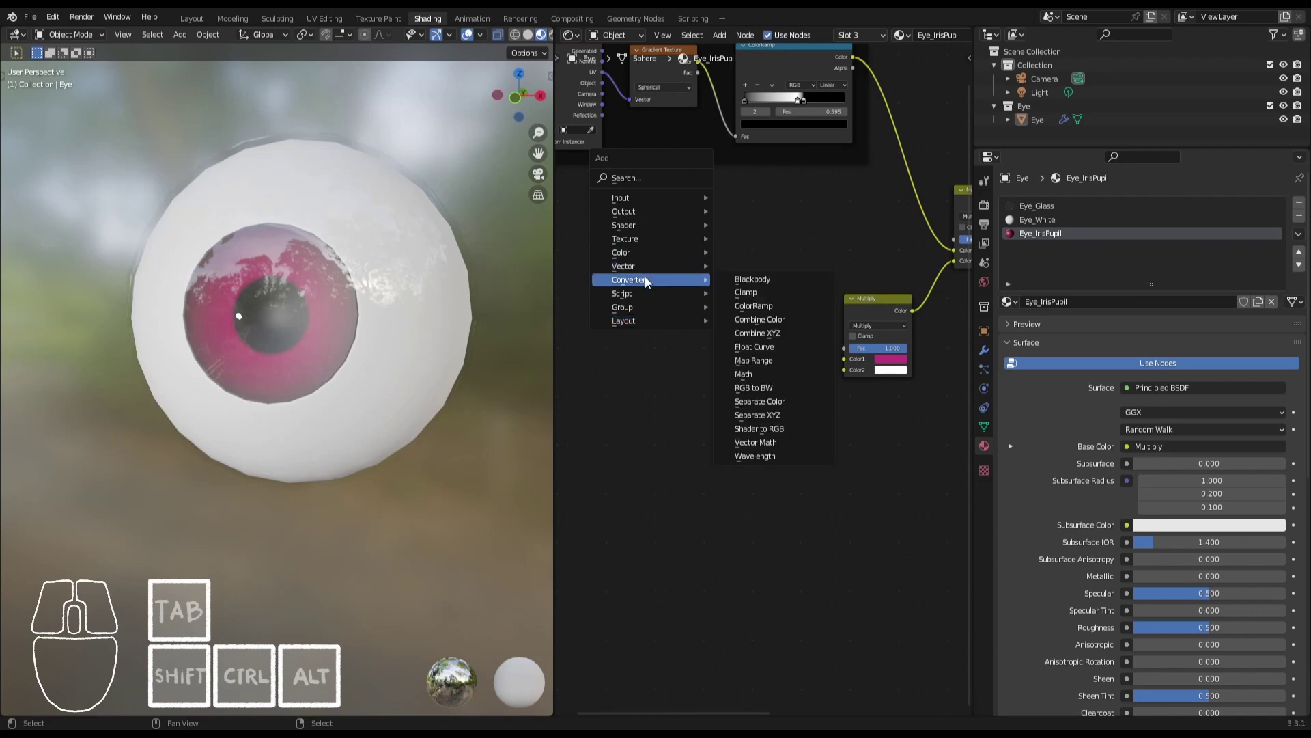
click(753, 306)
click(817, 300)
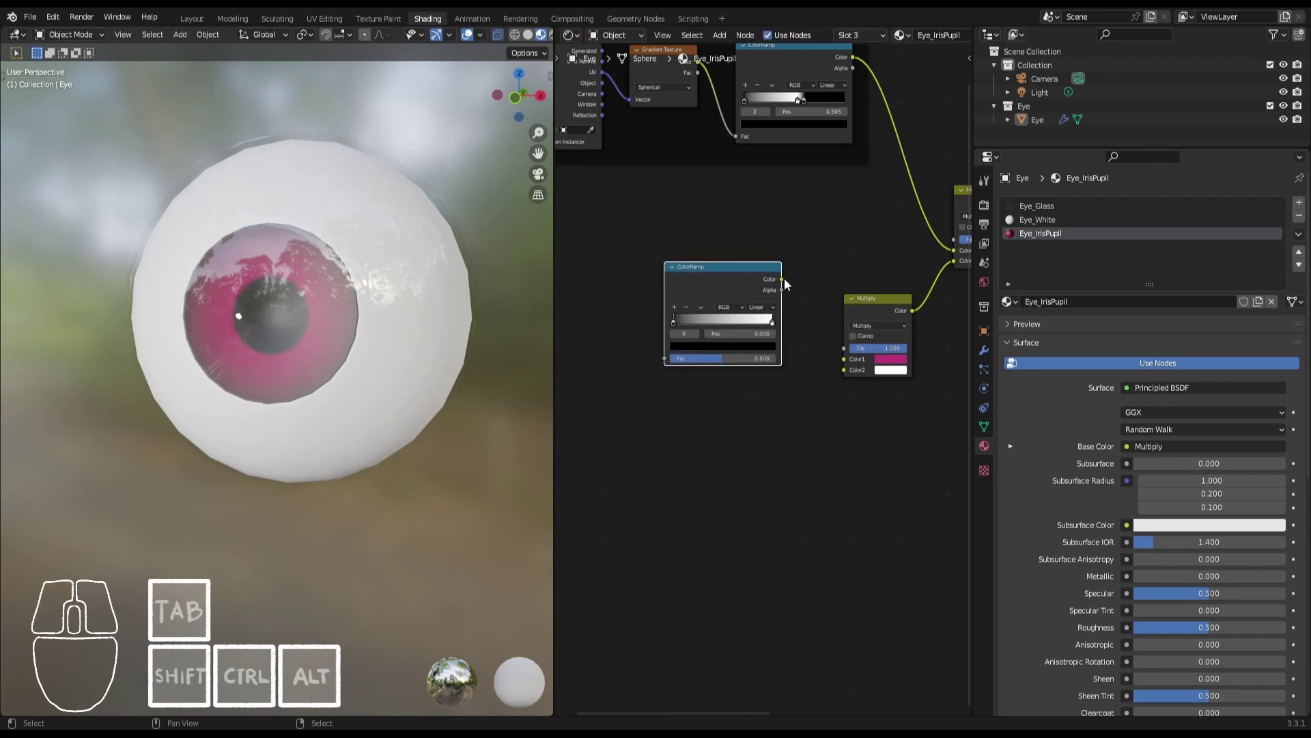
drag(782, 278, 844, 358)
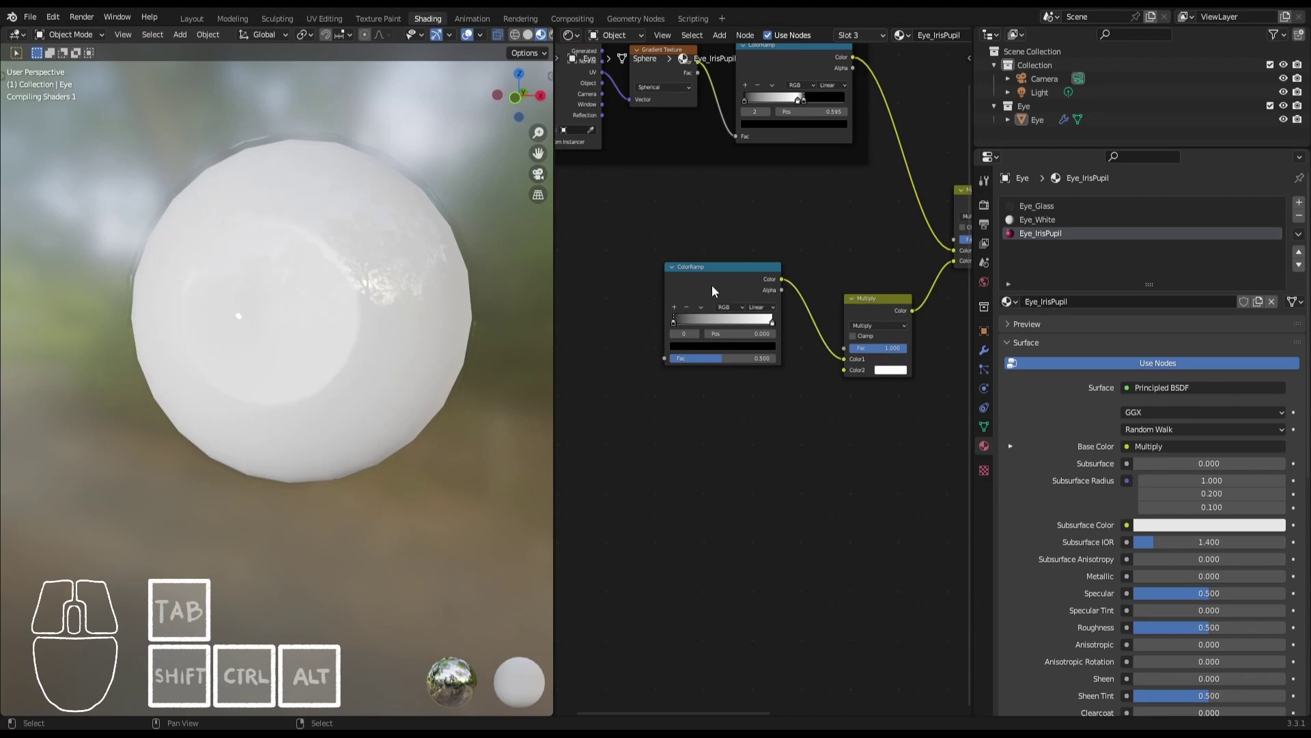
Duplicate the ColorRamp, place the copy below it, and connect the copy's Color output to the Multiply node's Color2 input.
key(shift+d)
click(713, 396)
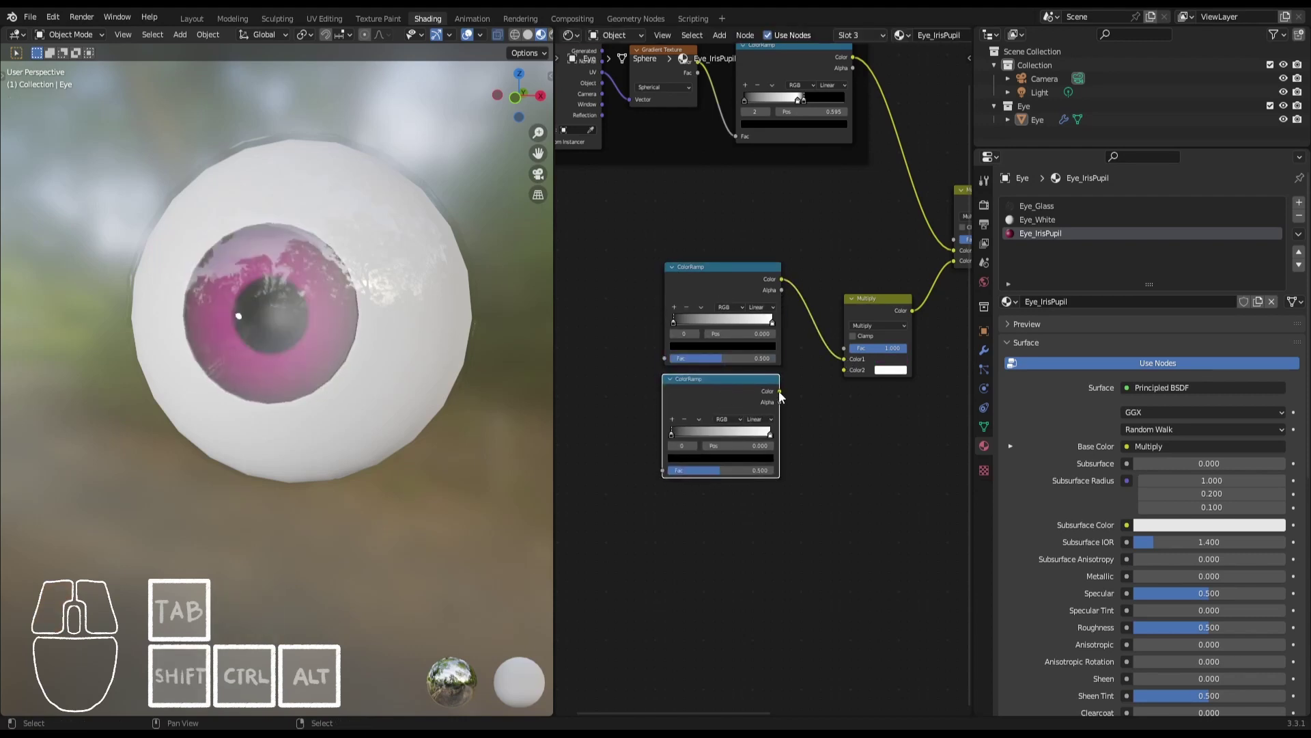
drag(779, 390, 844, 369)
middle_drag(617, 359, 687, 394)
drag(802, 314, 797, 314)
middle_drag(854, 367, 743, 358)
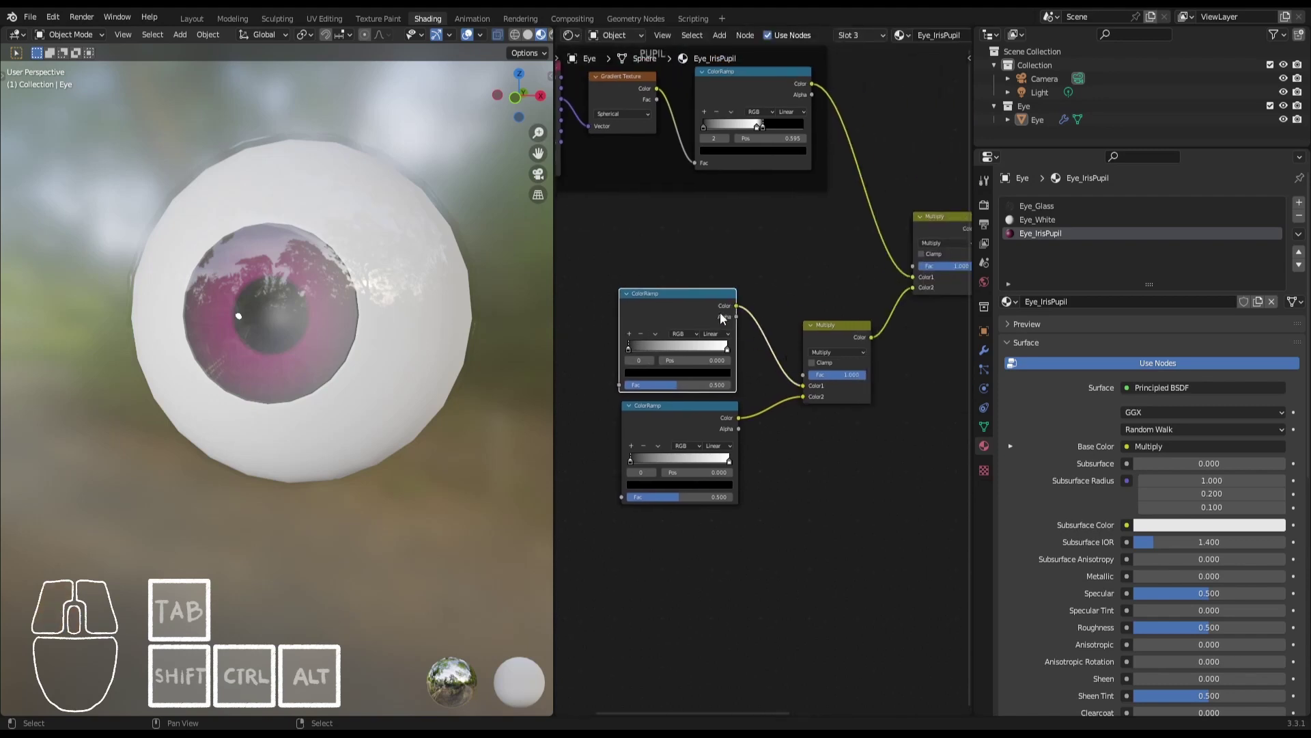
Add a Noise Texture node beside the upper of the two new ColorRamps and connect its Fac output to that ramp's Fac input.
middle_drag(632, 354, 767, 349)
drag(765, 325, 768, 326)
middle_drag(748, 321, 786, 331)
click(703, 324)
key(shift+a)
mouse_move(613, 239)
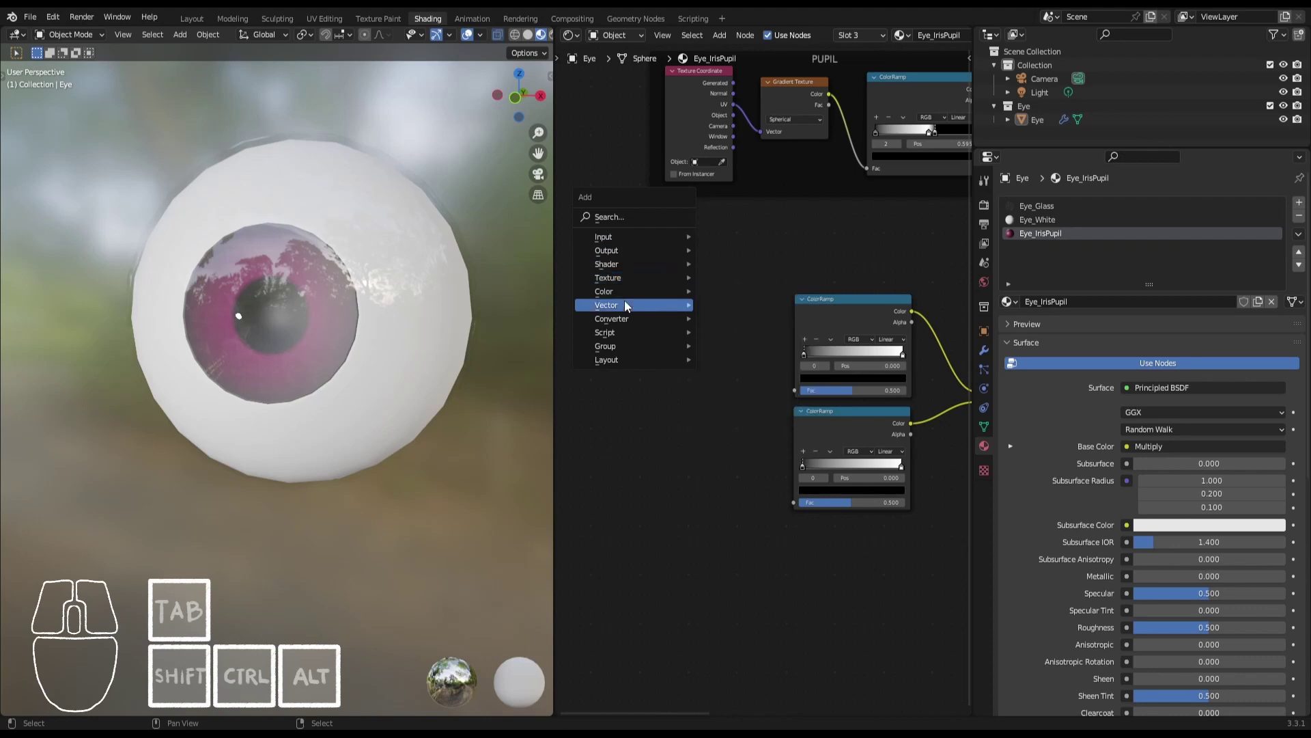
mouse_move(618, 280)
click(744, 386)
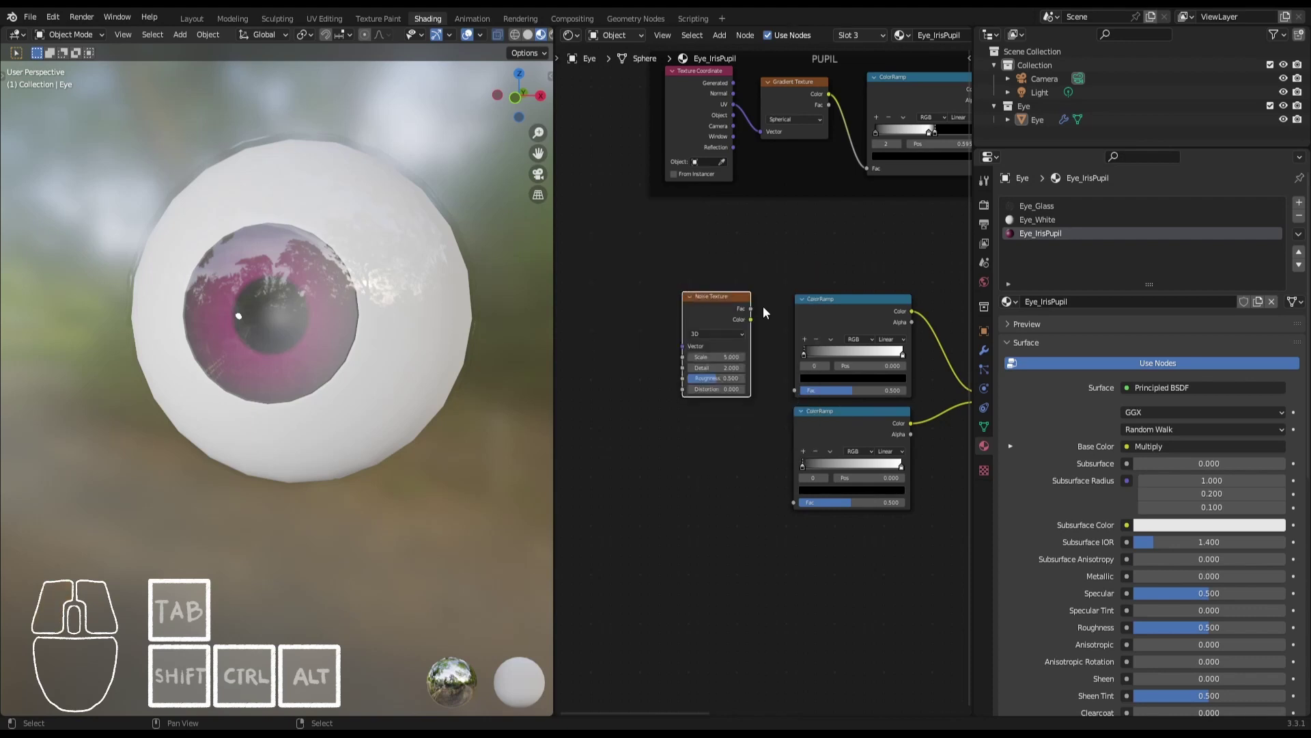
drag(752, 309, 797, 388)
Raise the Noise Texture's Scale to 30.8 and adjust the node's spacing from the ColorRamp it feeds.
scroll(355, 317, up, 2)
drag(717, 356, 731, 357)
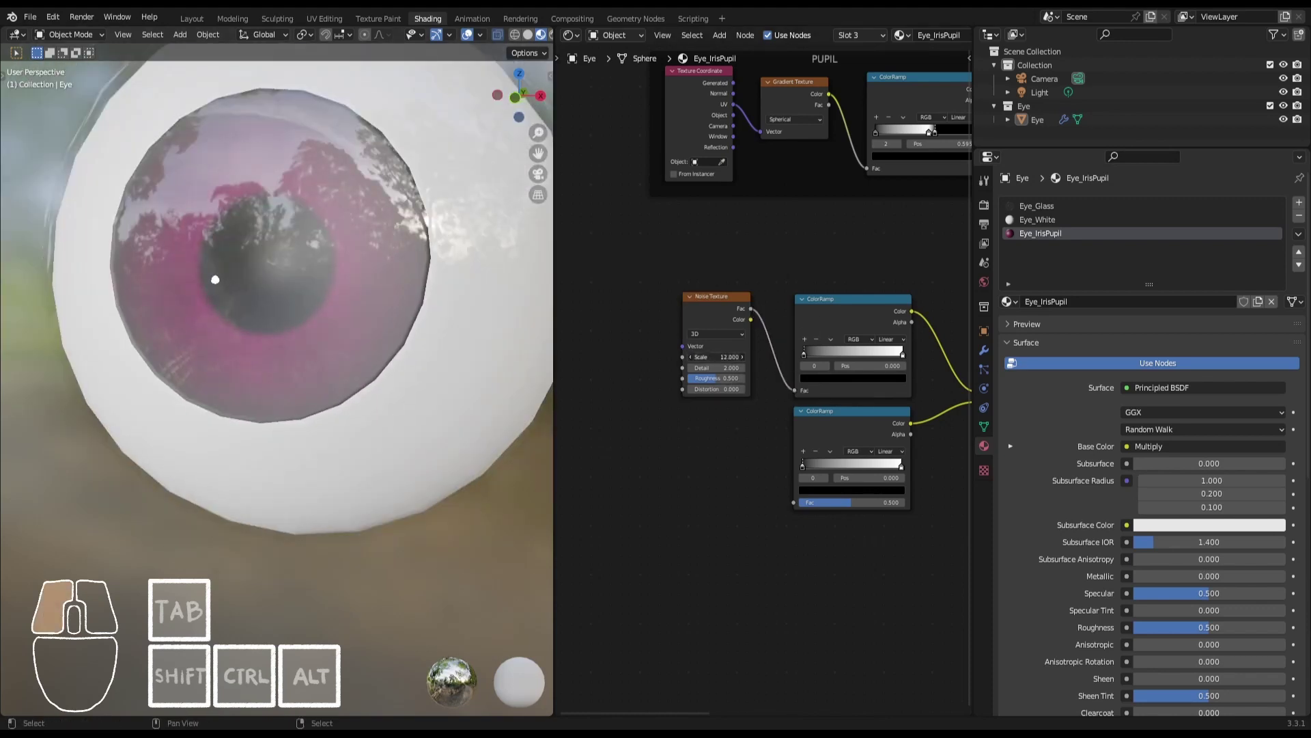
scroll(626, 270, up, 2)
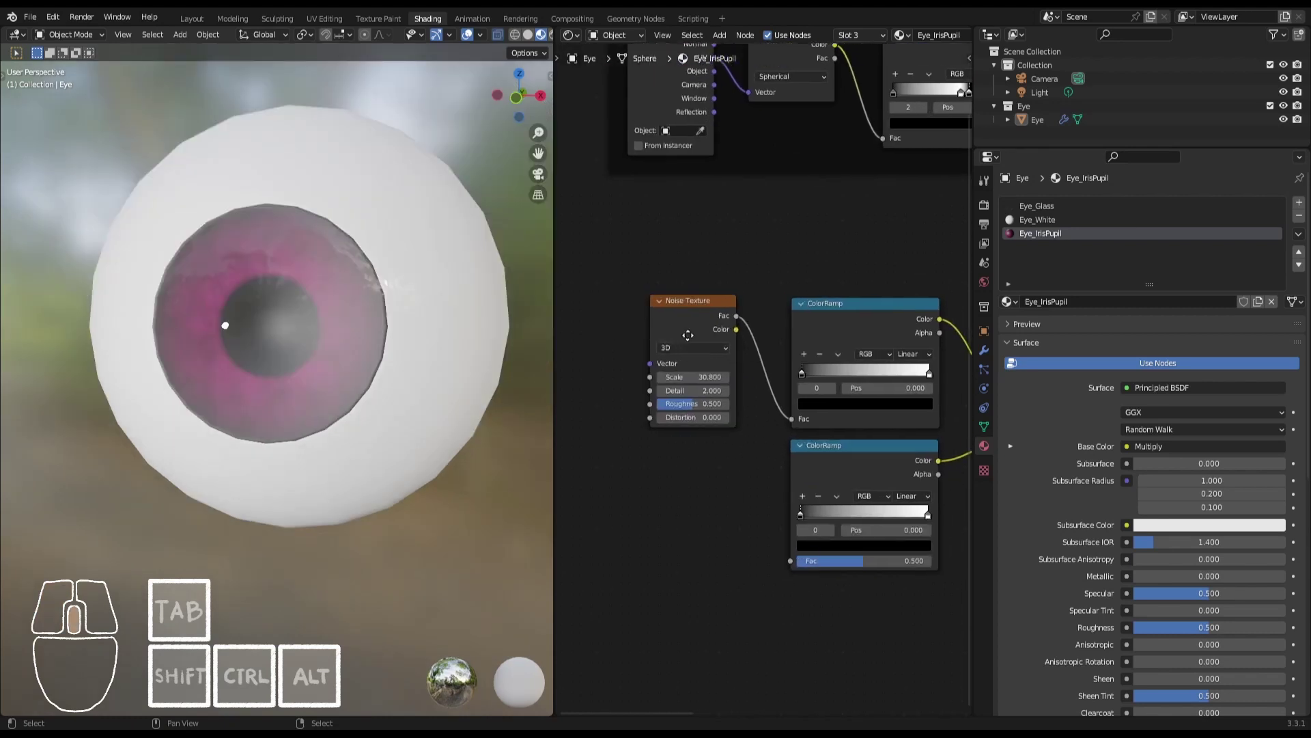
drag(727, 324, 756, 325)
middle_drag(599, 321, 638, 329)
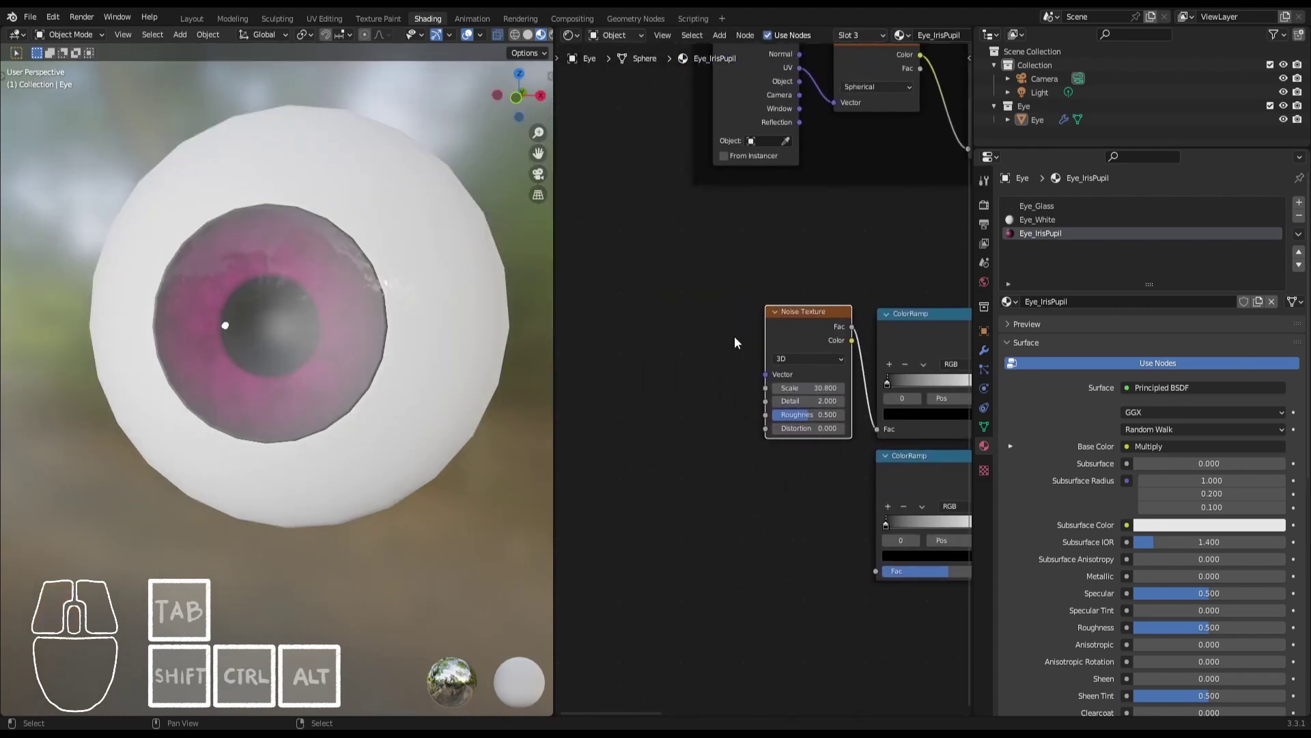
drag(801, 321, 785, 322)
scroll(792, 335, up, 2)
middle_drag(796, 343, 734, 331)
middle_drag(640, 323, 737, 328)
Set the Noise Texture's Scale to 14.2 and its Roughness to 0.525.
scroll(771, 99, down, 3)
middle_drag(771, 100, 740, 237)
click(748, 138)
middle_drag(682, 470, 620, 422)
scroll(655, 421, up, 3)
mouse_move(717, 420)
mouse_down()
mouse_move(697, 420)
mouse_move(734, 420)
mouse_up()
middle_drag(701, 46, 711, 60)
middle_drag(694, 109, 710, 175)
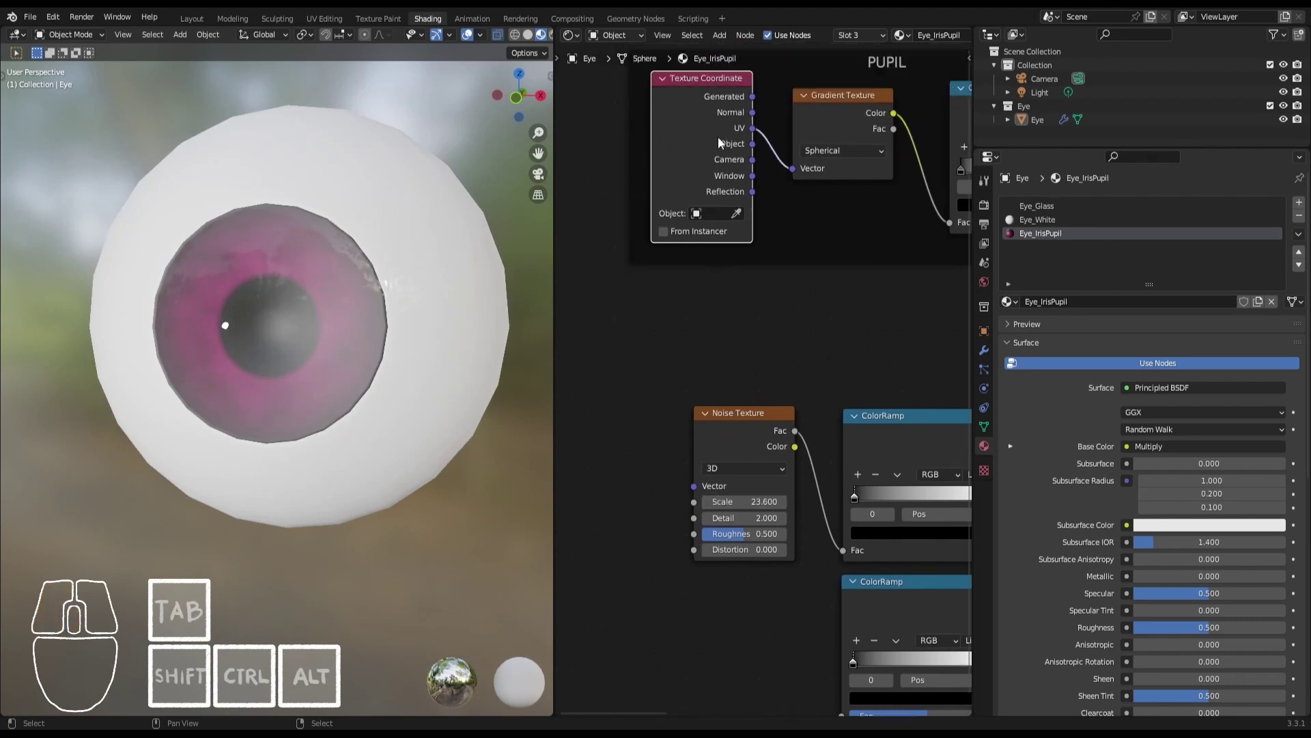
middle_drag(744, 421, 742, 339)
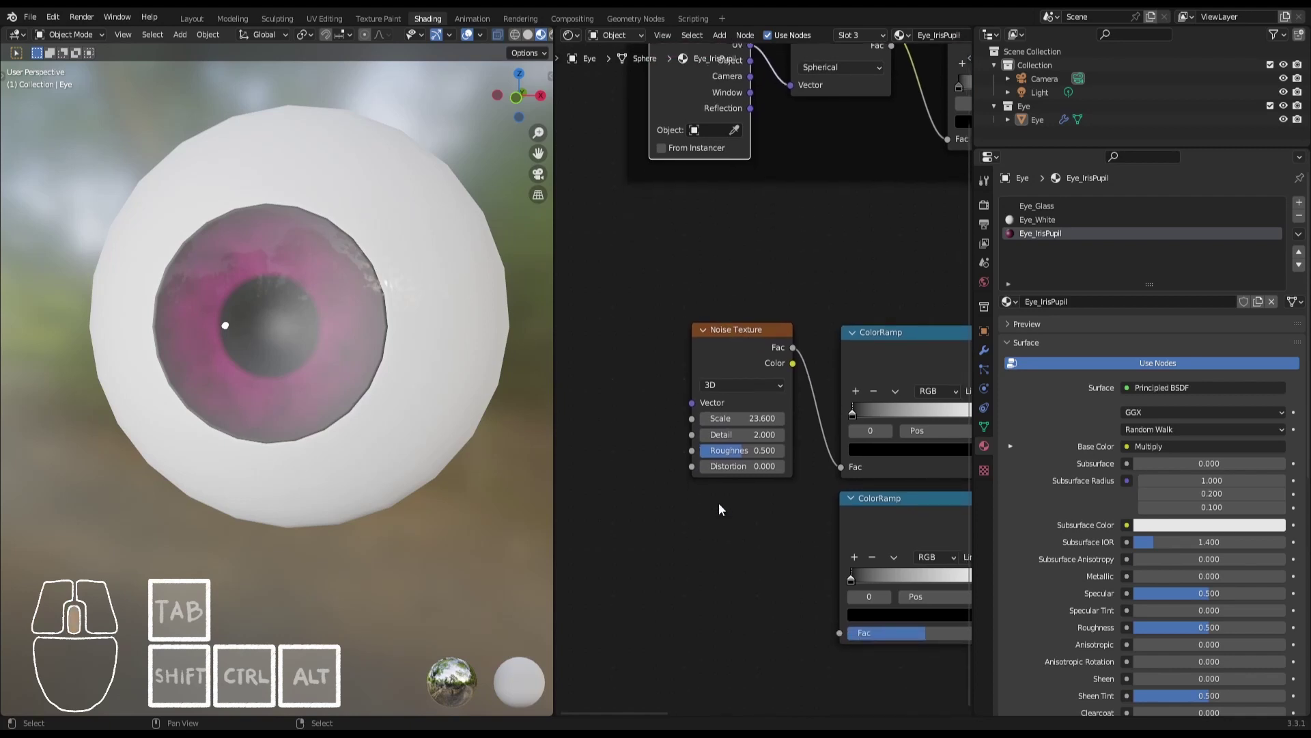
scroll(711, 498, up, 2)
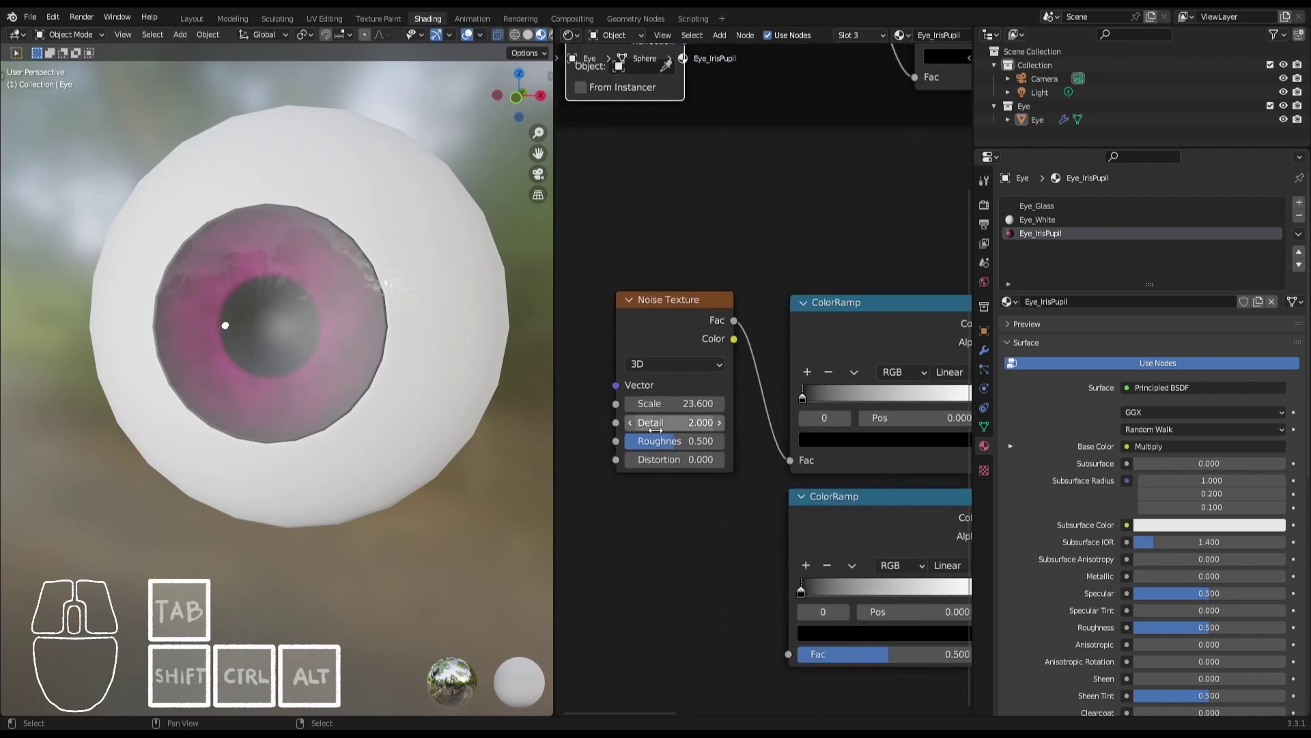
drag(683, 440, 659, 403)
On the ColorRamp fed by the Noise Texture, move the black stop slightly inward and the white stop to position 0.564.
middle_drag(803, 397, 707, 416)
mouse_move(708, 417)
mouse_down()
mouse_move(744, 417)
mouse_move(730, 417)
mouse_up()
drag(882, 414, 807, 419)
Set the Noise Texture's Distortion to 3.4 and its Scale to 15.
middle_drag(608, 429, 721, 423)
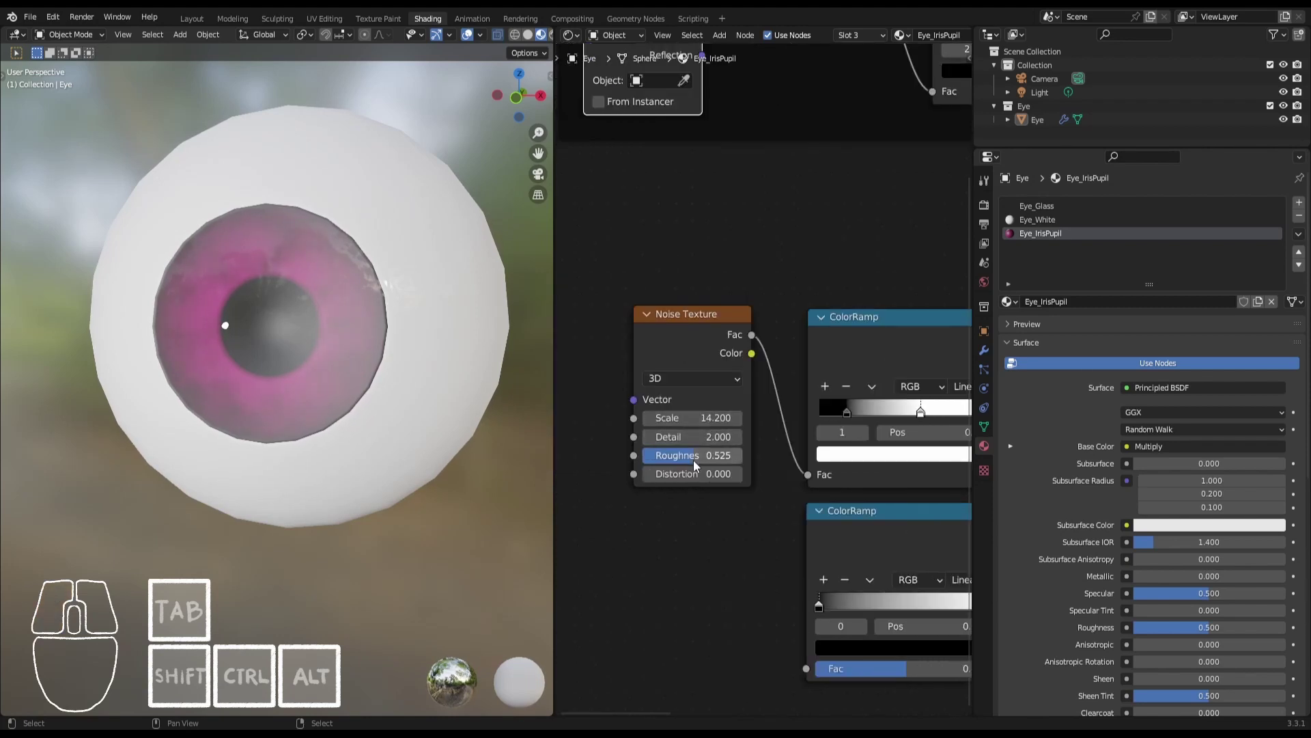
drag(694, 473, 723, 474)
drag(691, 417, 669, 417)
click(692, 416)
text(1)
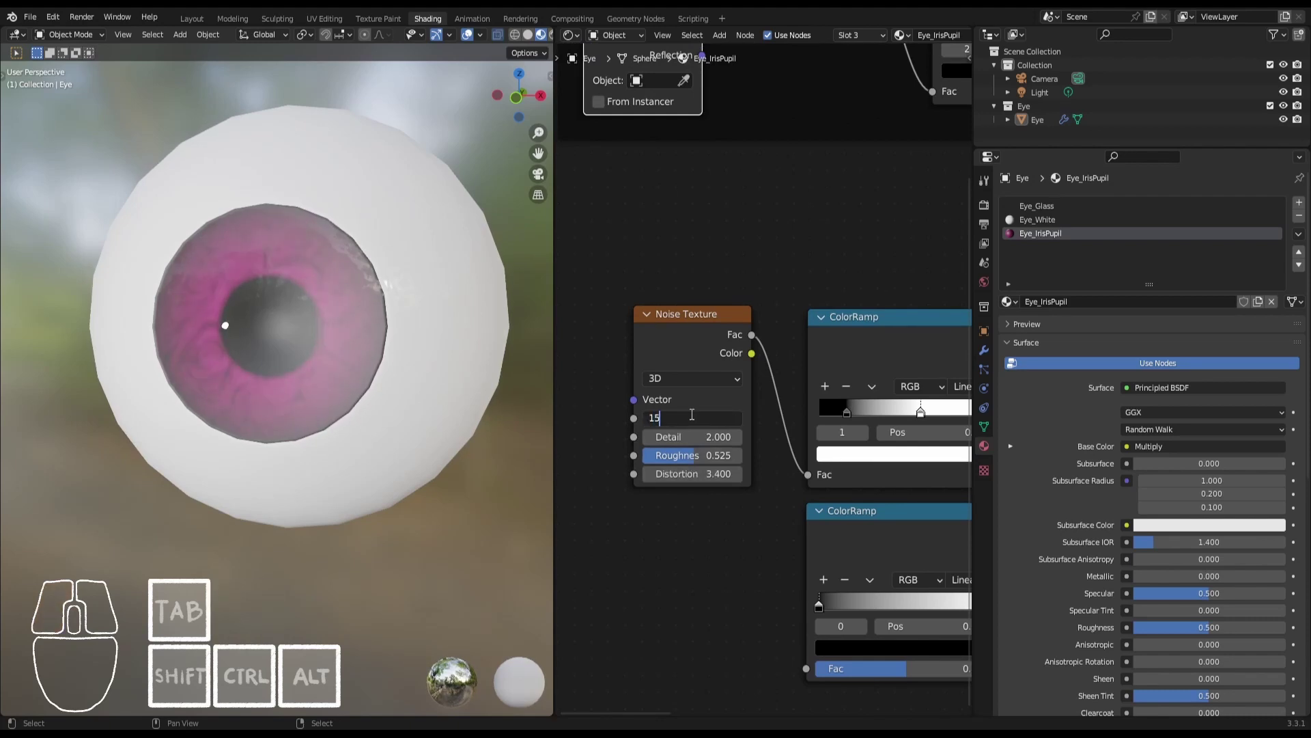
text(5)
key(Return)
Move the Noise Texture and its ColorRamp together slightly farther up from the lower ColorRamp, and check the iris pattern on the eye.
scroll(362, 294, down, 2)
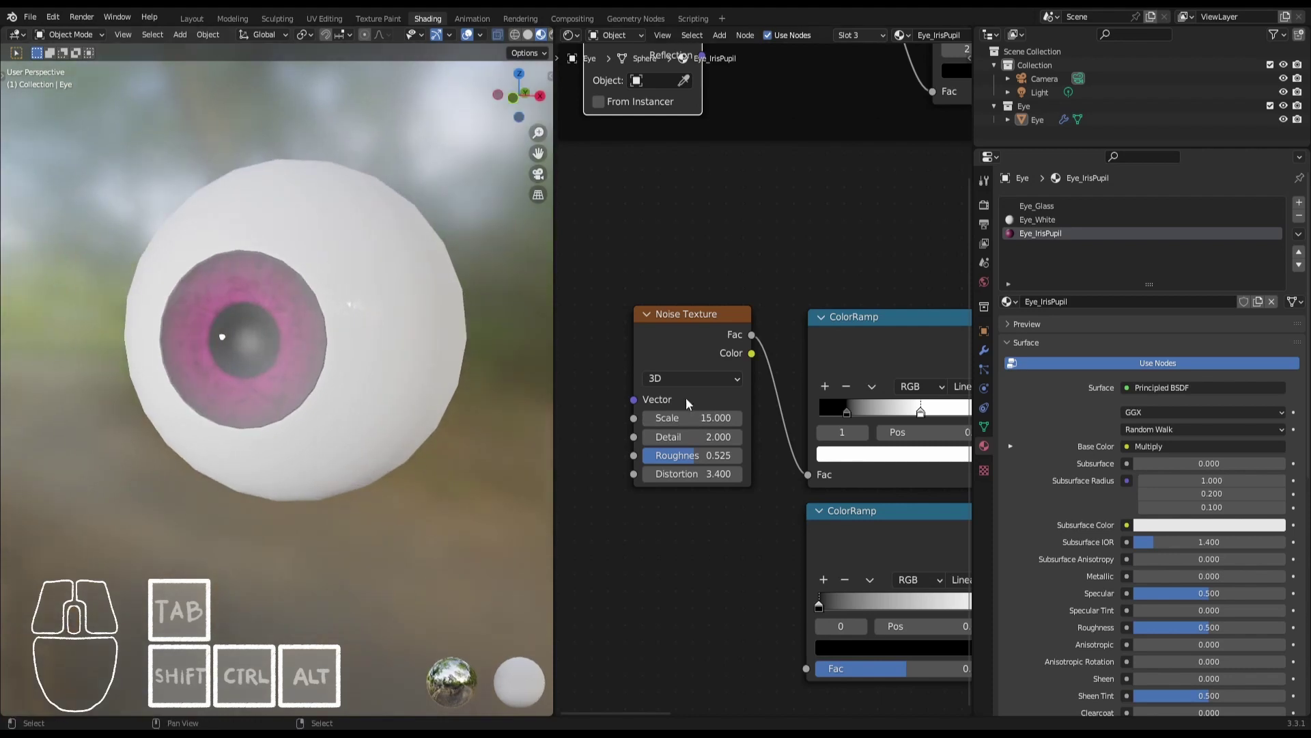
scroll(686, 417, down, 3)
shift+click(780, 295)
key(g)
click(818, 299)
scroll(305, 314, up, 4)
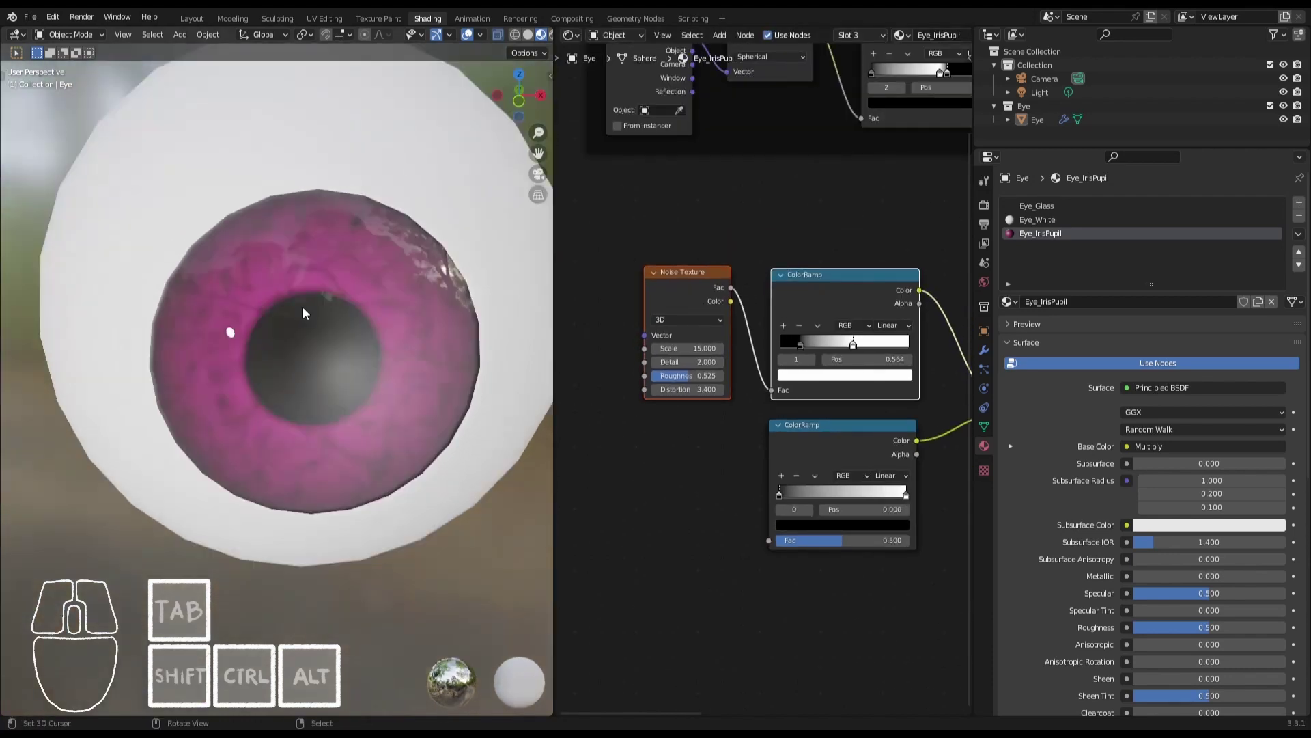
scroll(317, 315, down, 2)
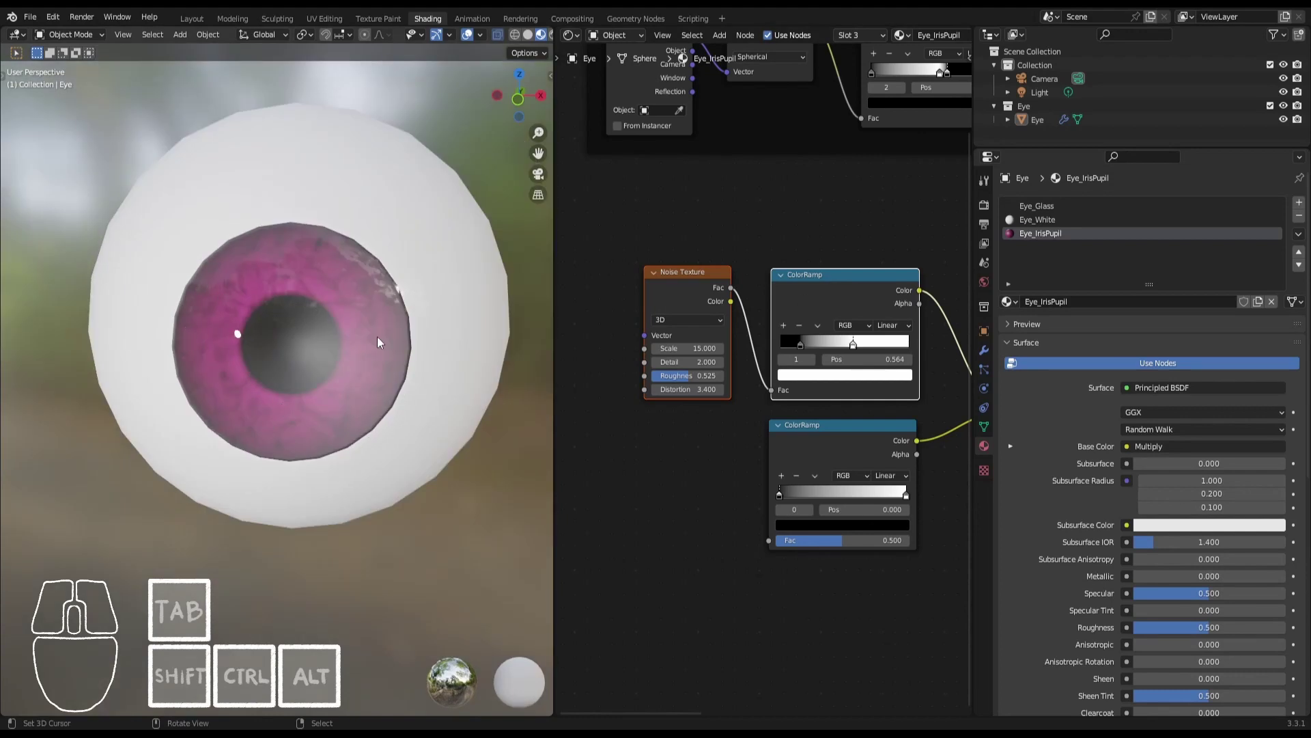
Add a Musgrave Texture node below the Noise Texture and connect its Height output to the lower ColorRamp's Fac input.
middle_drag(657, 431, 667, 397)
mouse_move(696, 406)
middle_down()
mouse_move(721, 395)
mouse_move(760, 418)
middle_up()
click(753, 416)
key(shift+a)
mouse_move(686, 392)
click(761, 484)
click(762, 478)
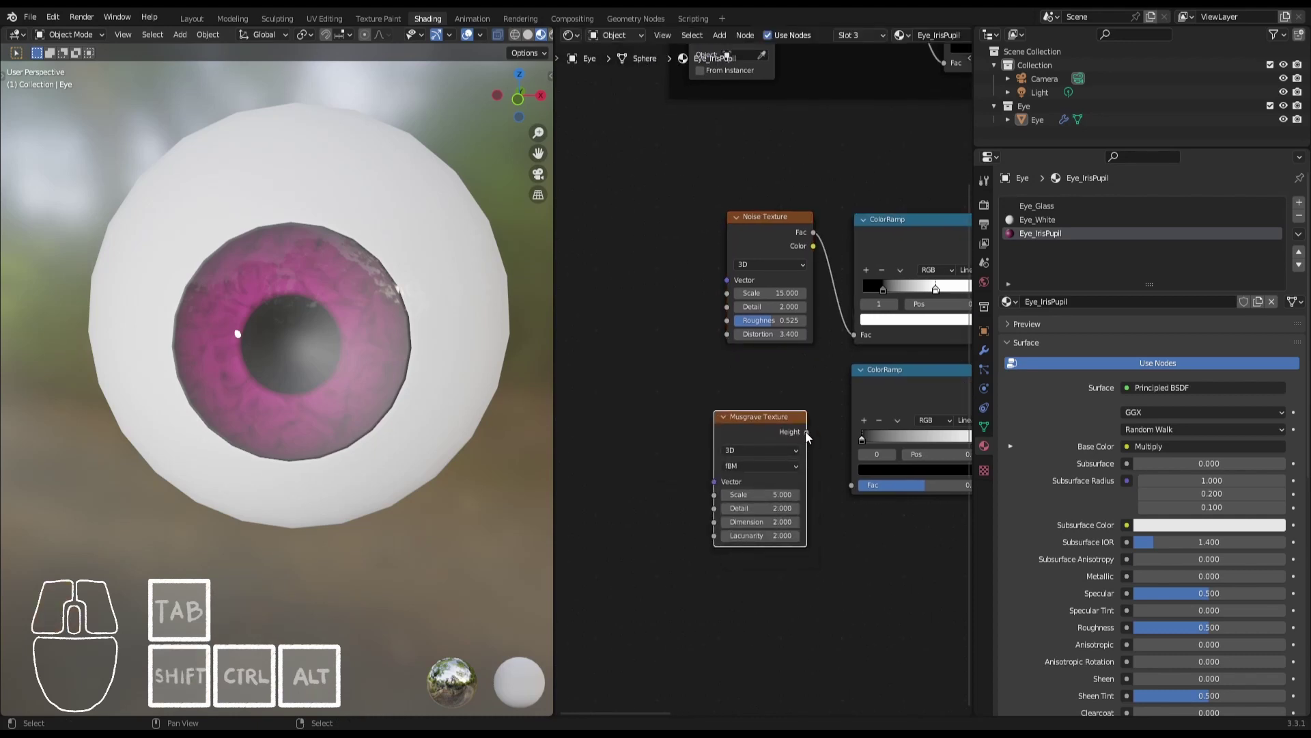
drag(807, 431, 854, 485)
Add a Gradient Texture node set to Radial and connect its Color output to the Musgrave Texture's Vector input.
middle_drag(866, 469, 760, 461)
scroll(854, 397, down, 1)
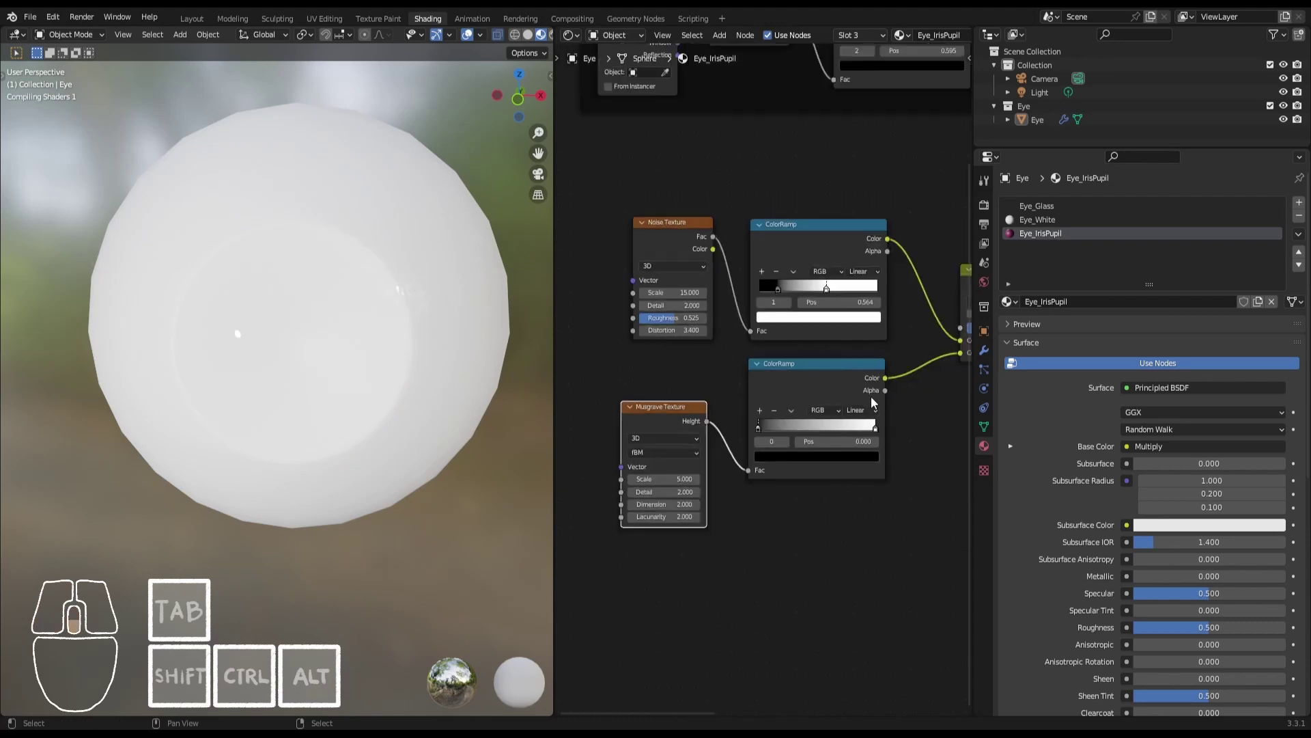
middle_drag(875, 392, 740, 428)
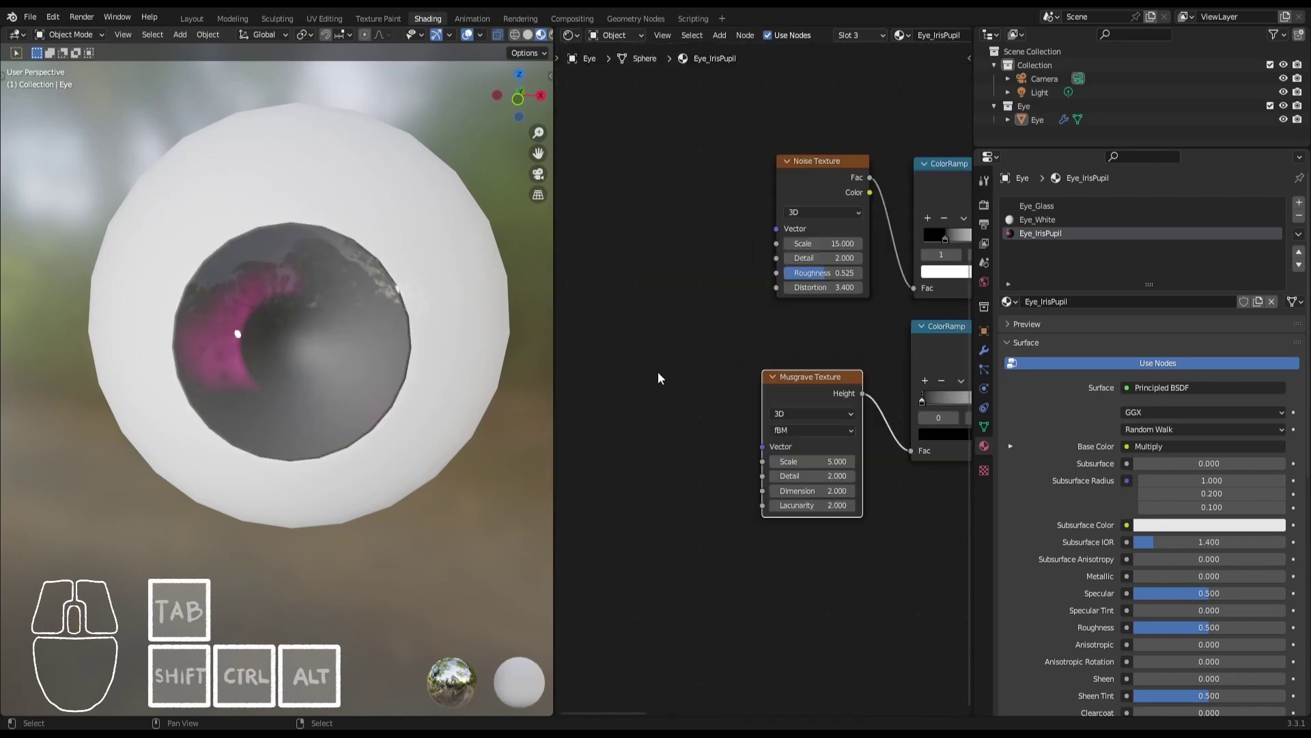
drag(804, 378, 828, 377)
key(shift+a)
mouse_move(674, 341)
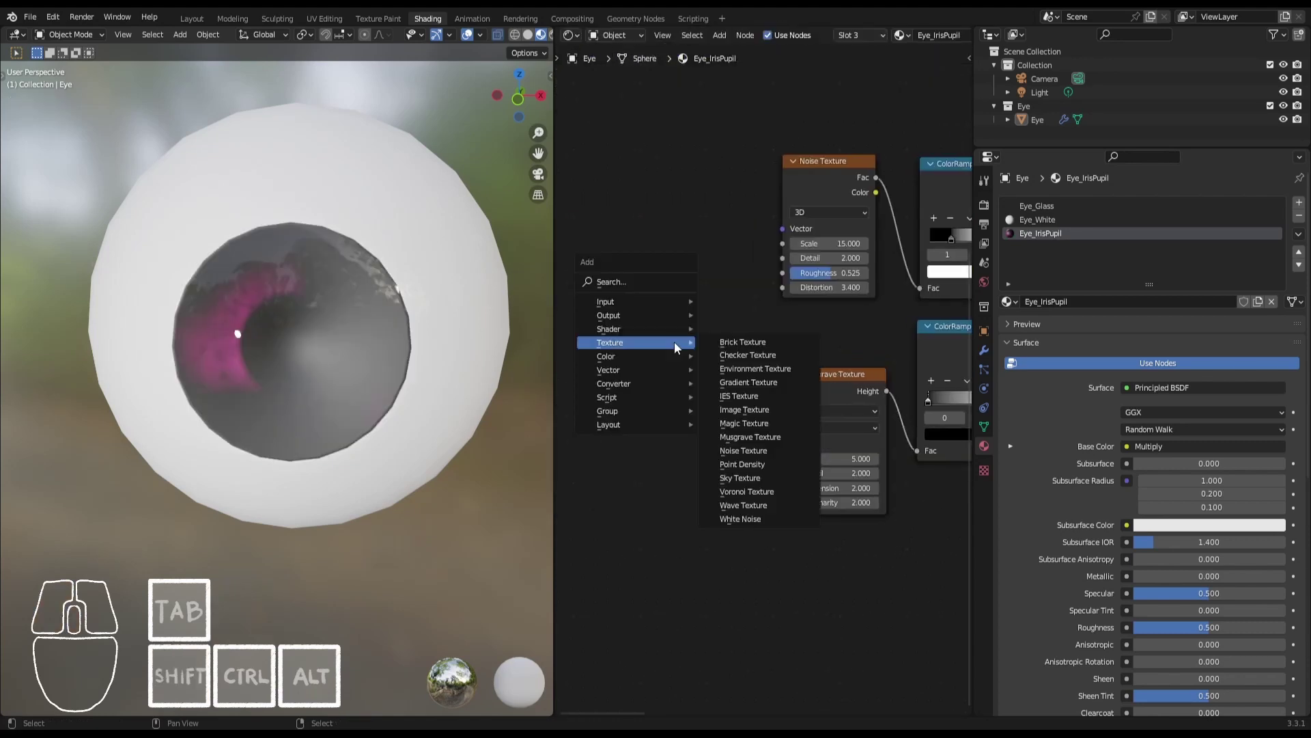
click(748, 382)
click(707, 410)
drag(754, 398, 786, 444)
click(707, 442)
click(698, 531)
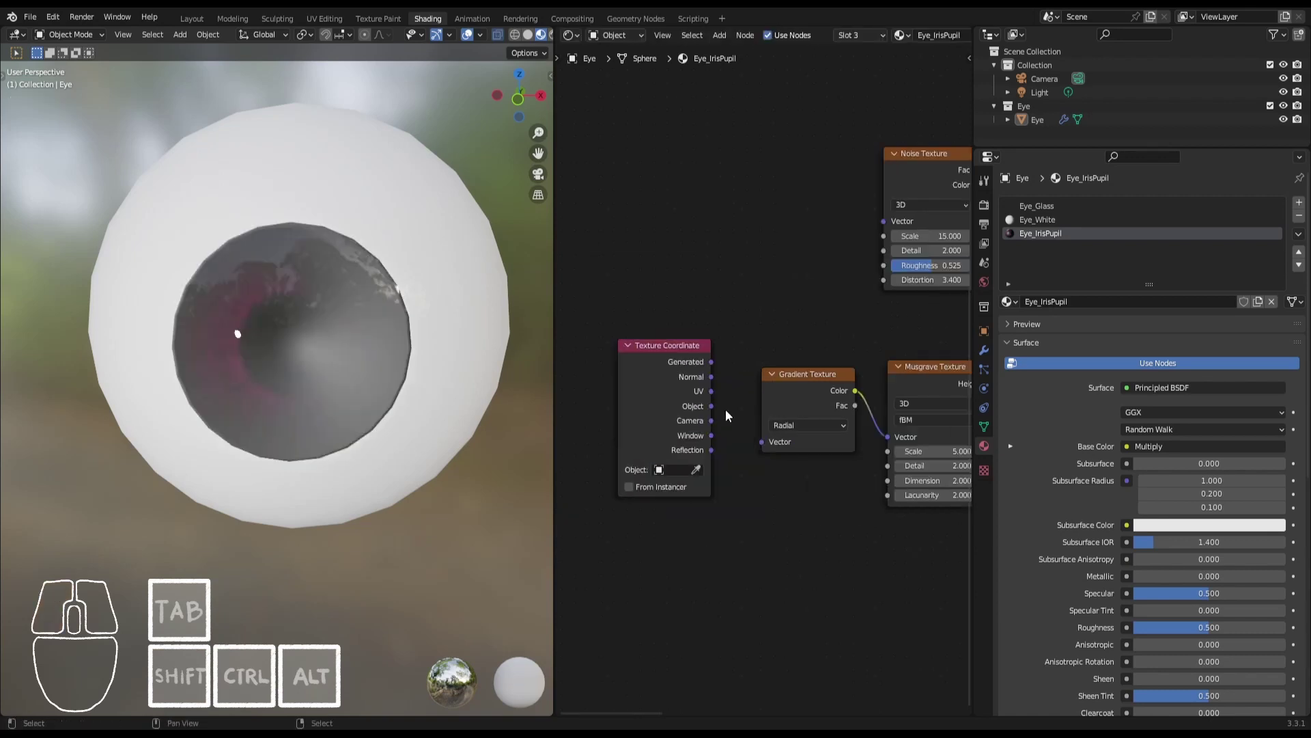
Place a Texture Coordinate node before the radial Gradient Texture and connect its UV output to the gradient's Vector input.
click(668, 367)
click(664, 364)
drag(696, 395, 760, 444)
middle_drag(760, 444, 728, 424)
Raise the Musgrave Texture's Scale and flip the ColorRamp that it feeds.
middle_drag(862, 403, 699, 398)
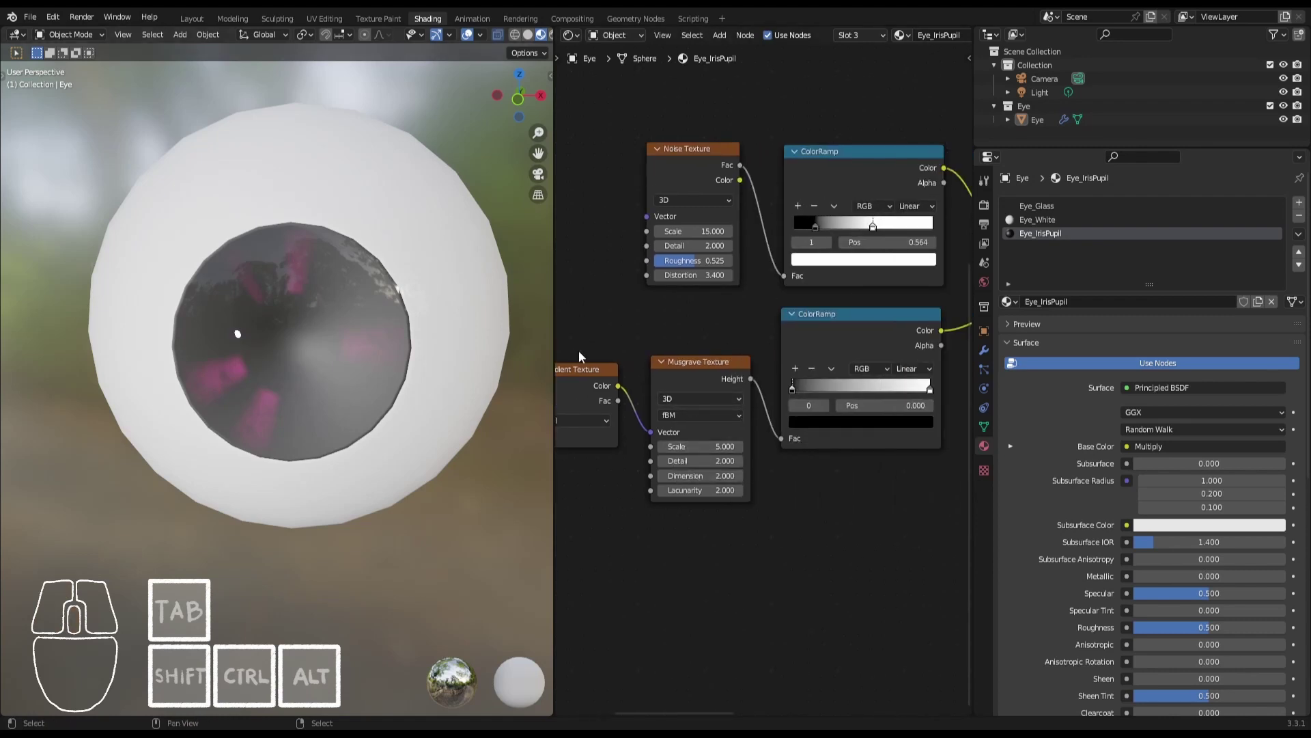
drag(692, 448, 768, 441)
click(831, 368)
click(850, 381)
On the flipped ColorRamp, move the white stop slightly inward and the black stop to position 0.641.
middle_drag(849, 386, 744, 395)
scroll(745, 395, up, 1)
drag(831, 400, 814, 400)
mouse_move(684, 401)
mouse_down()
mouse_move(747, 403)
mouse_move(713, 403)
mouse_up()
drag(816, 402, 723, 401)
Set the Musgrave Texture's Scale to 20.
middle_drag(619, 456, 726, 456)
drag(724, 460, 888, 460)
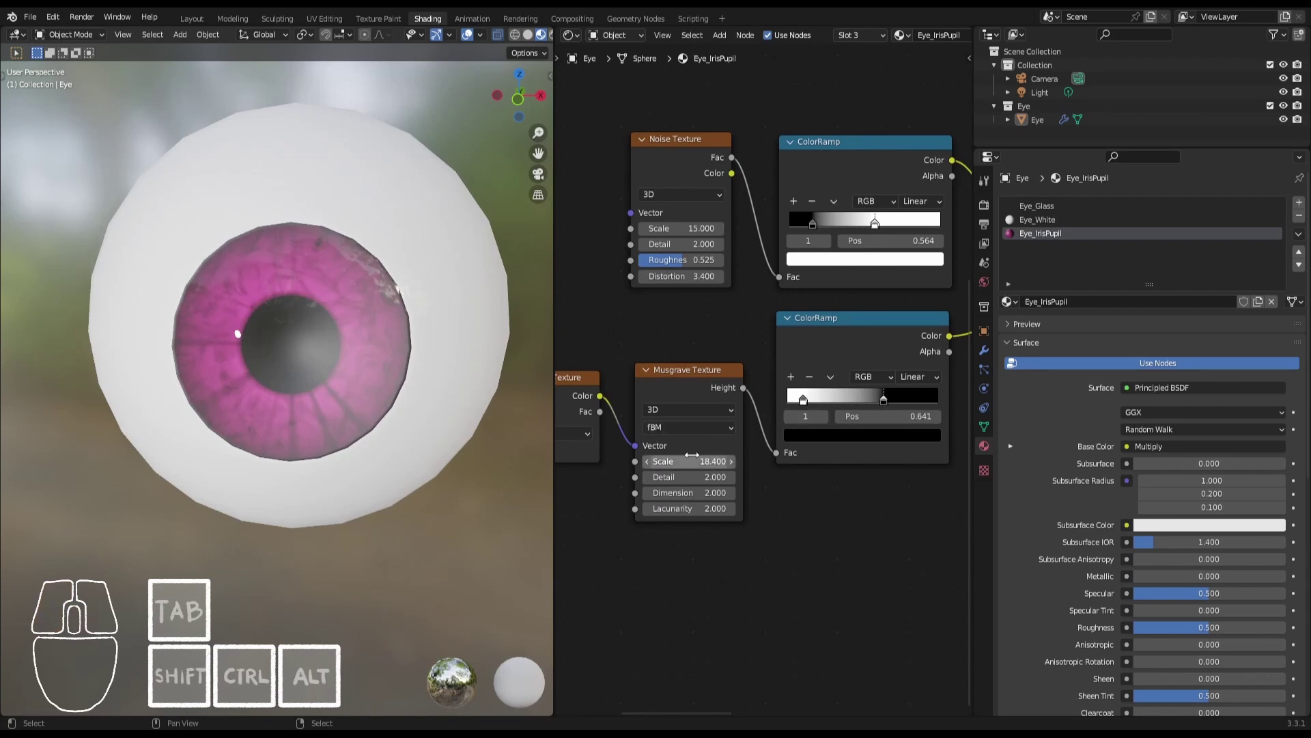
click(691, 457)
text(20)
key(Return)
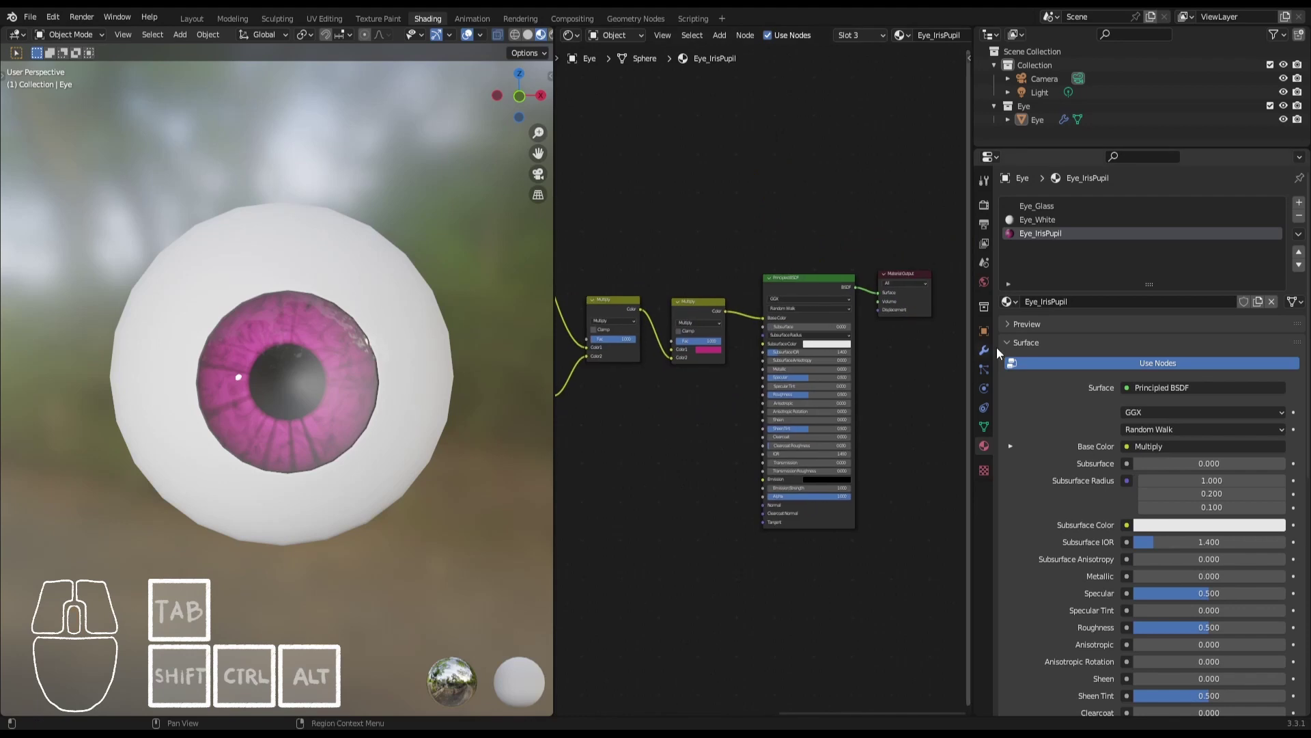
Set the Principled BSDF's Roughness to 1.000 in the Eye_IrisPupil material.
scroll(869, 353, up, 5)
drag(842, 404, 915, 405)
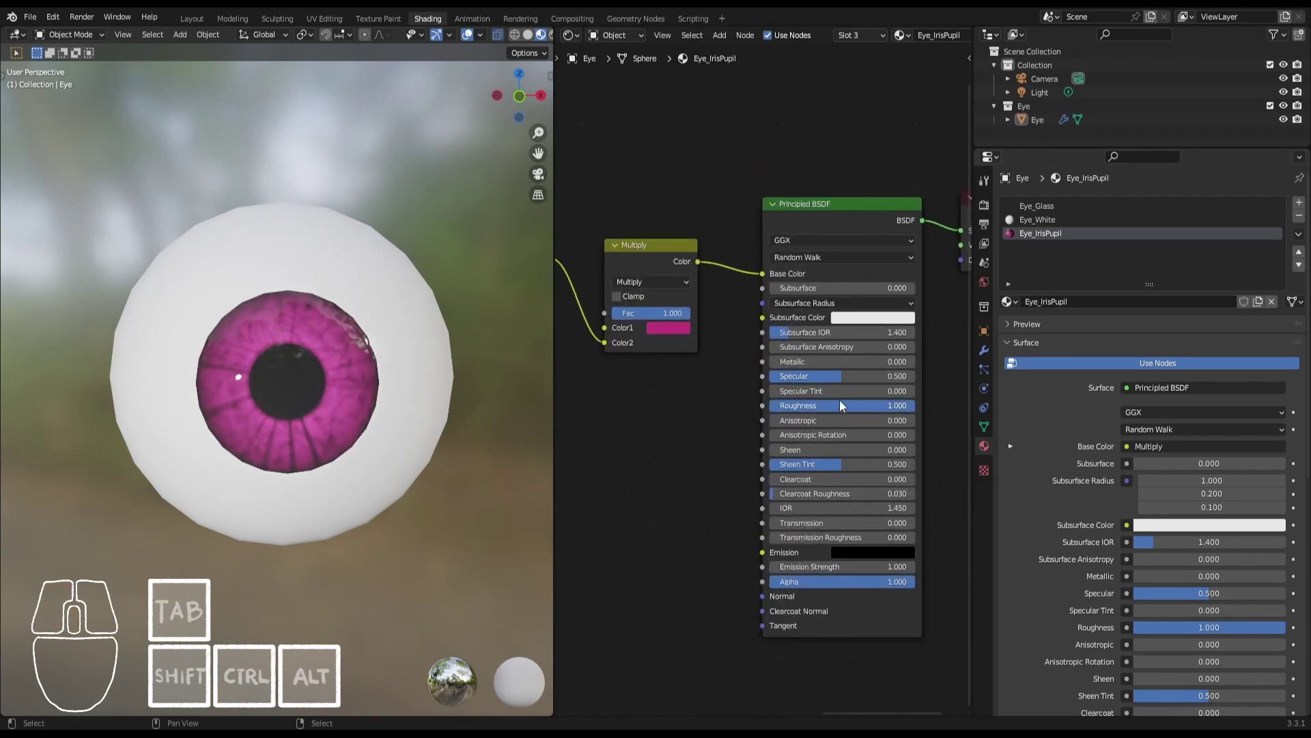
click(1047, 219)
click(1040, 233)
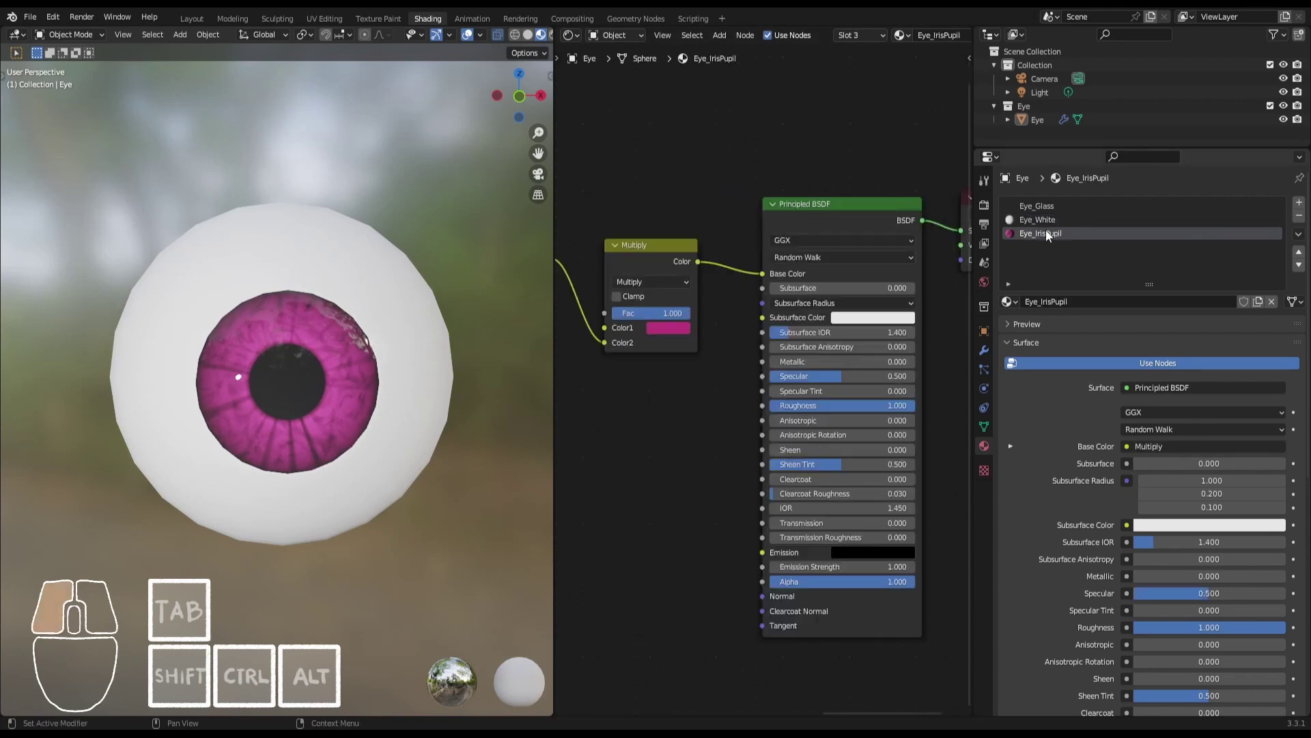
Try a Roughness of 0.291 on the Eye_IrisPupil shader and return it to 1.000.
drag(888, 404, 803, 403)
middle_drag(277, 412, 263, 356)
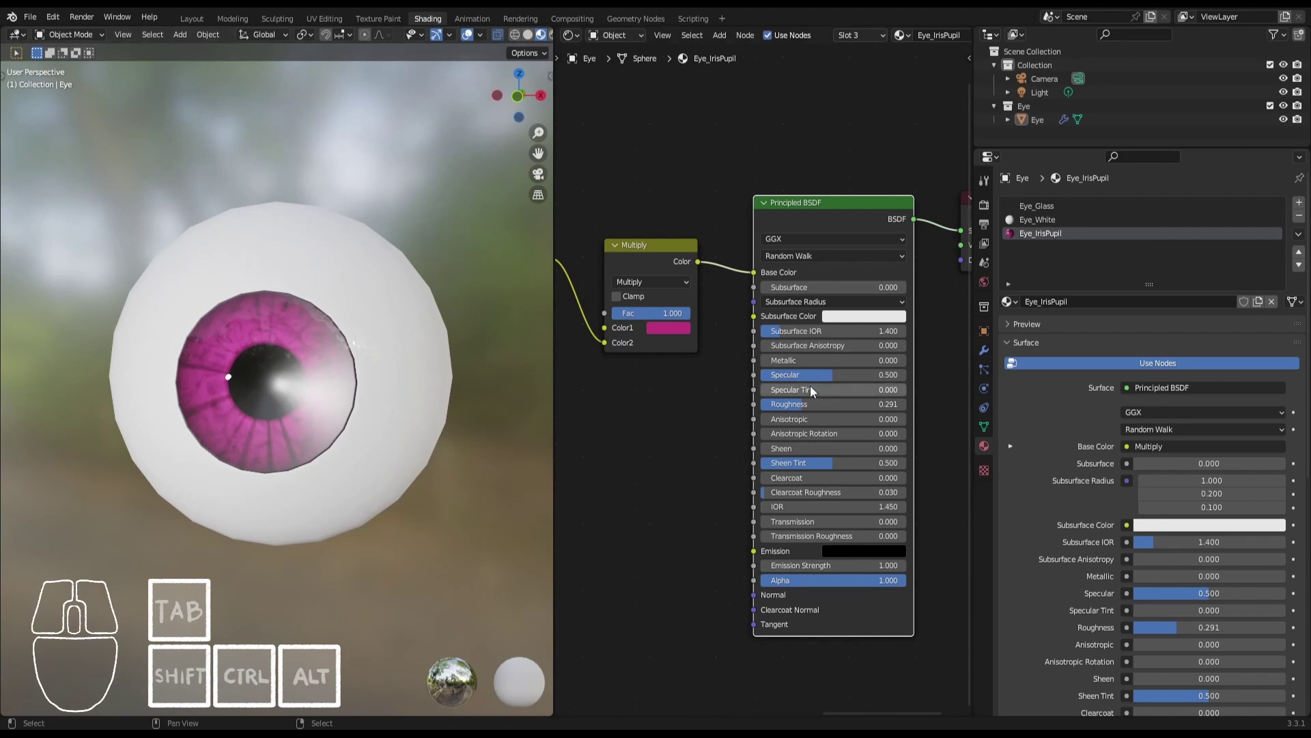
drag(807, 401, 858, 403)
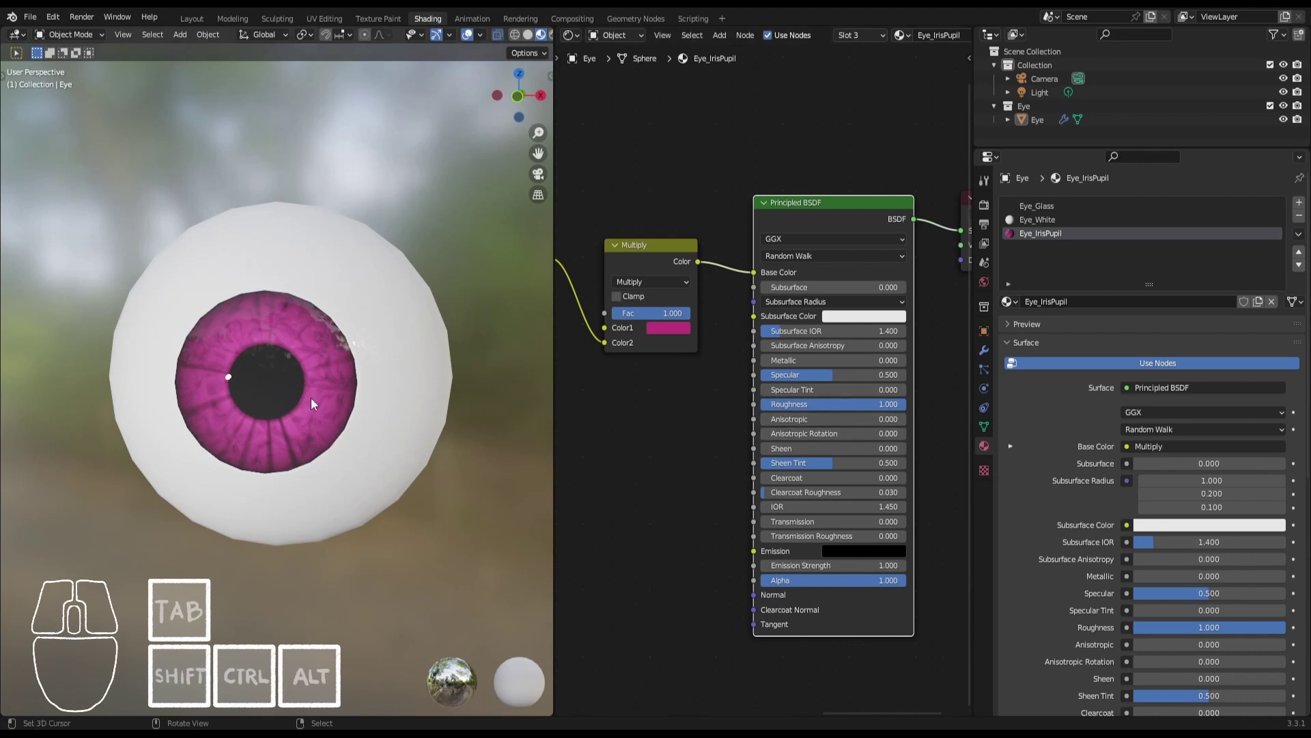
Examine the eye from the side and show the Eye_Glass material's shader nodes.
mouse_move(305, 397)
middle_down()
mouse_move(387, 396)
mouse_move(227, 387)
mouse_move(305, 377)
middle_up()
click(1021, 205)
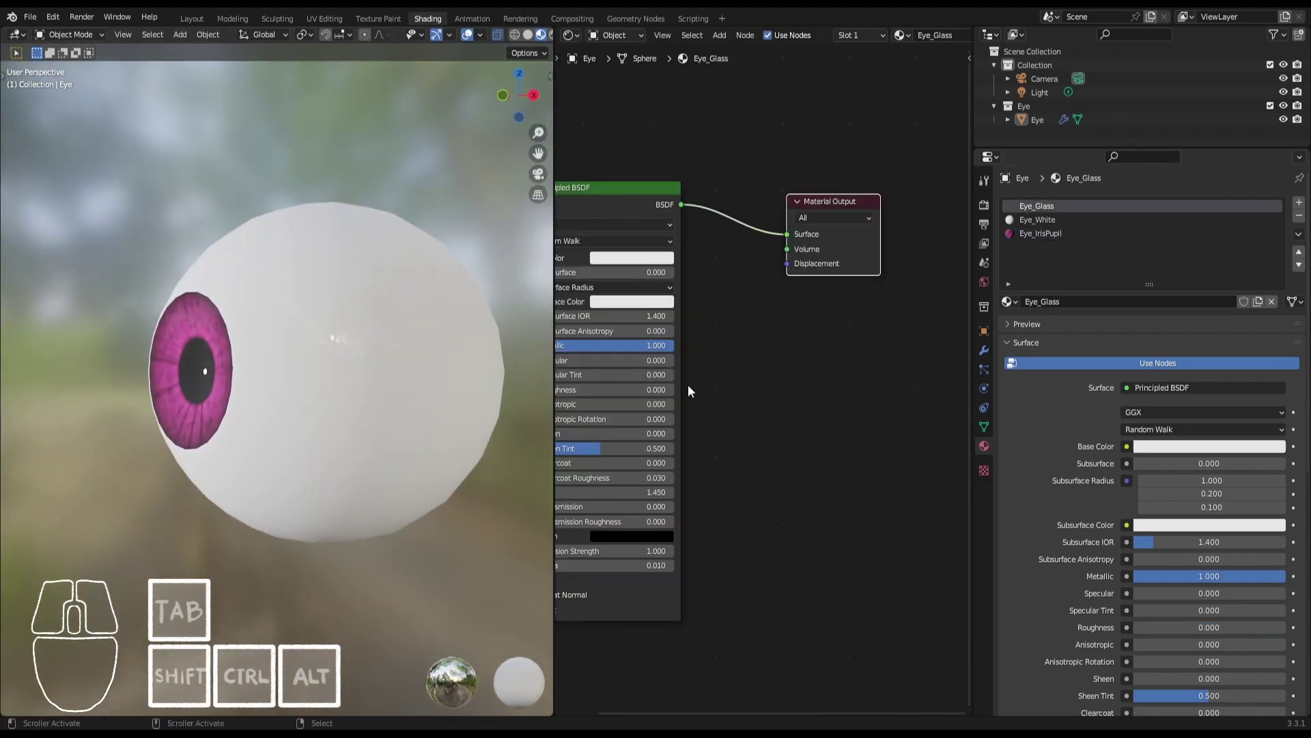
middle_drag(688, 384, 733, 359)
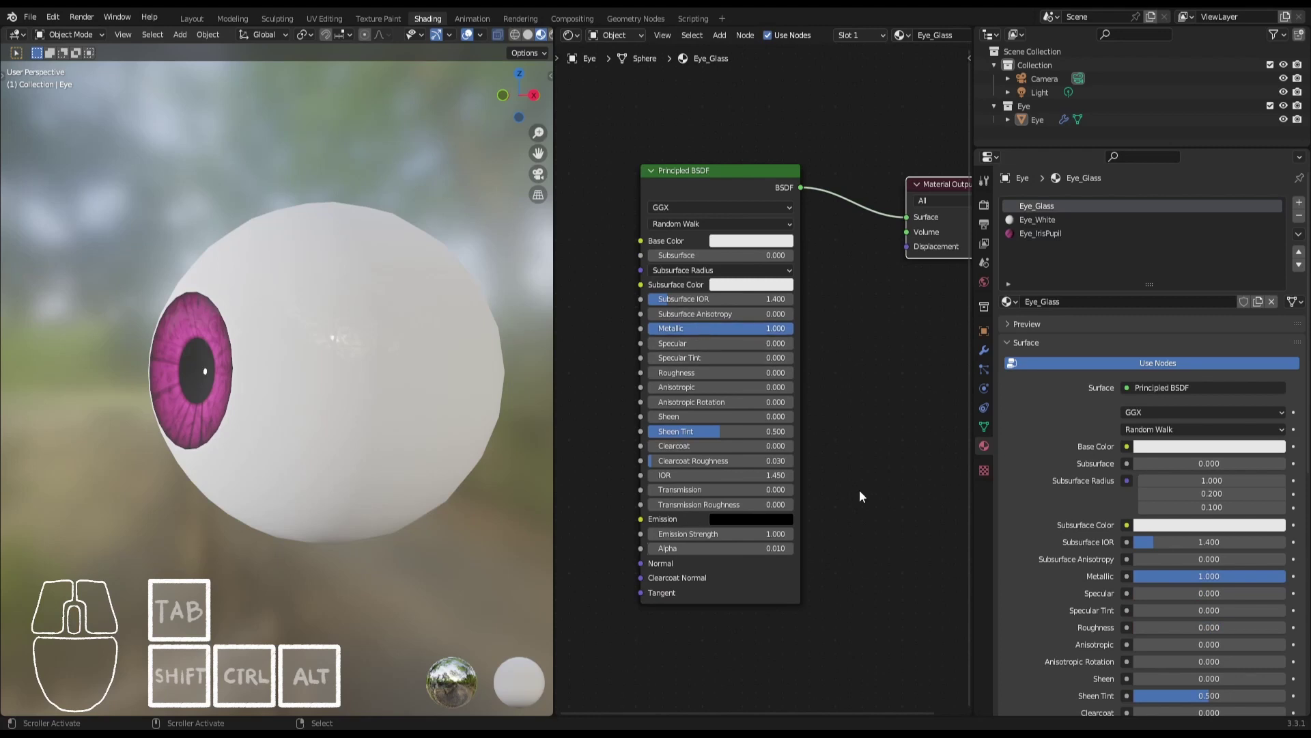
In the Eye_IrisPupil material, enclose the noise and radial streak nodes with their Multiply node in a new frame.
drag(624, 330, 898, 480)
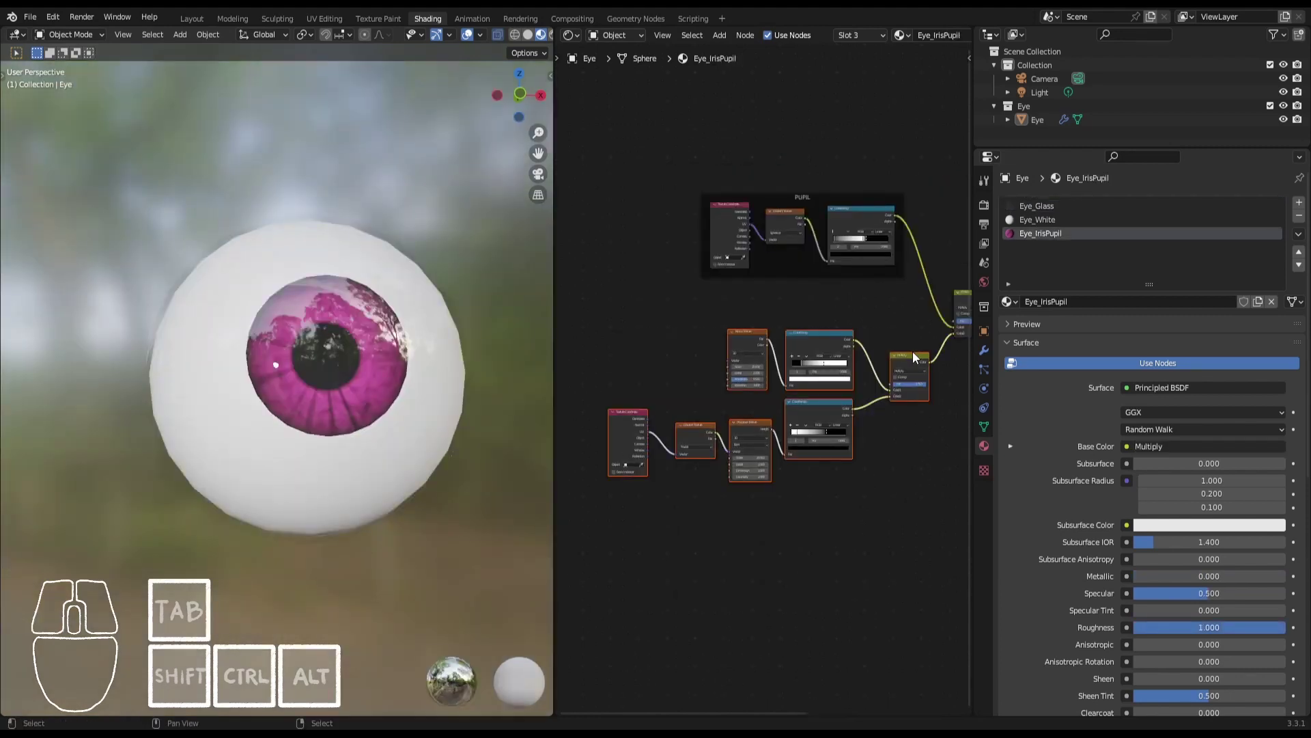
drag(908, 372, 904, 400)
scroll(785, 347, up, 1)
key(shift+a)
mouse_move(794, 464)
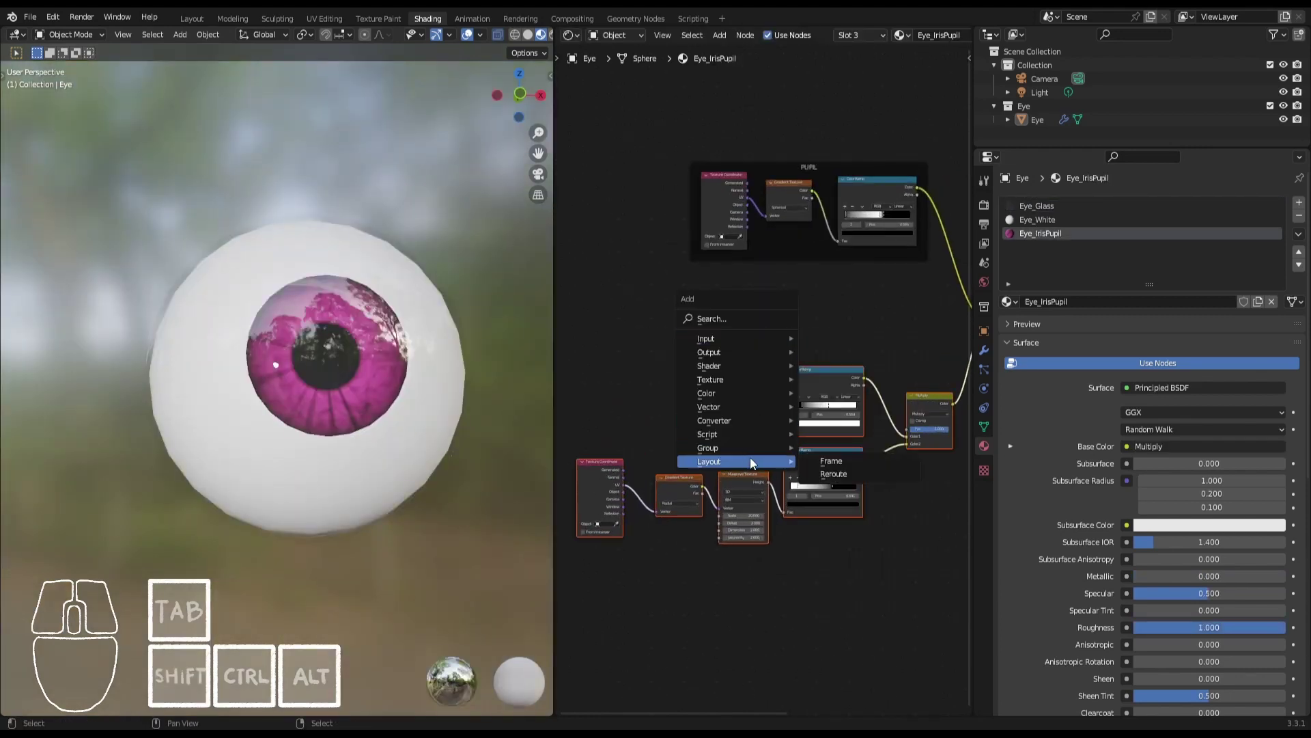
click(840, 460)
click(672, 362)
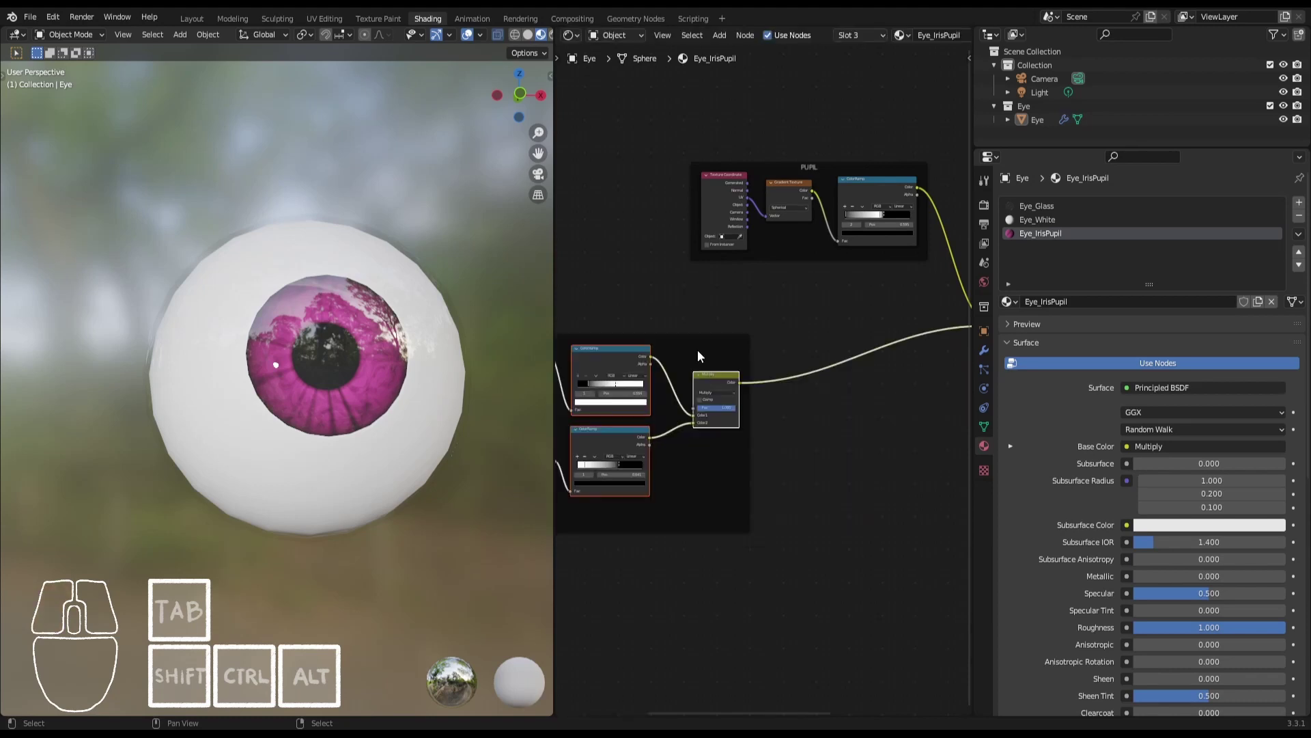
Label the new frame around the noise and streak nodes IRIS.
drag(733, 351, 912, 368)
key(n)
click(896, 88)
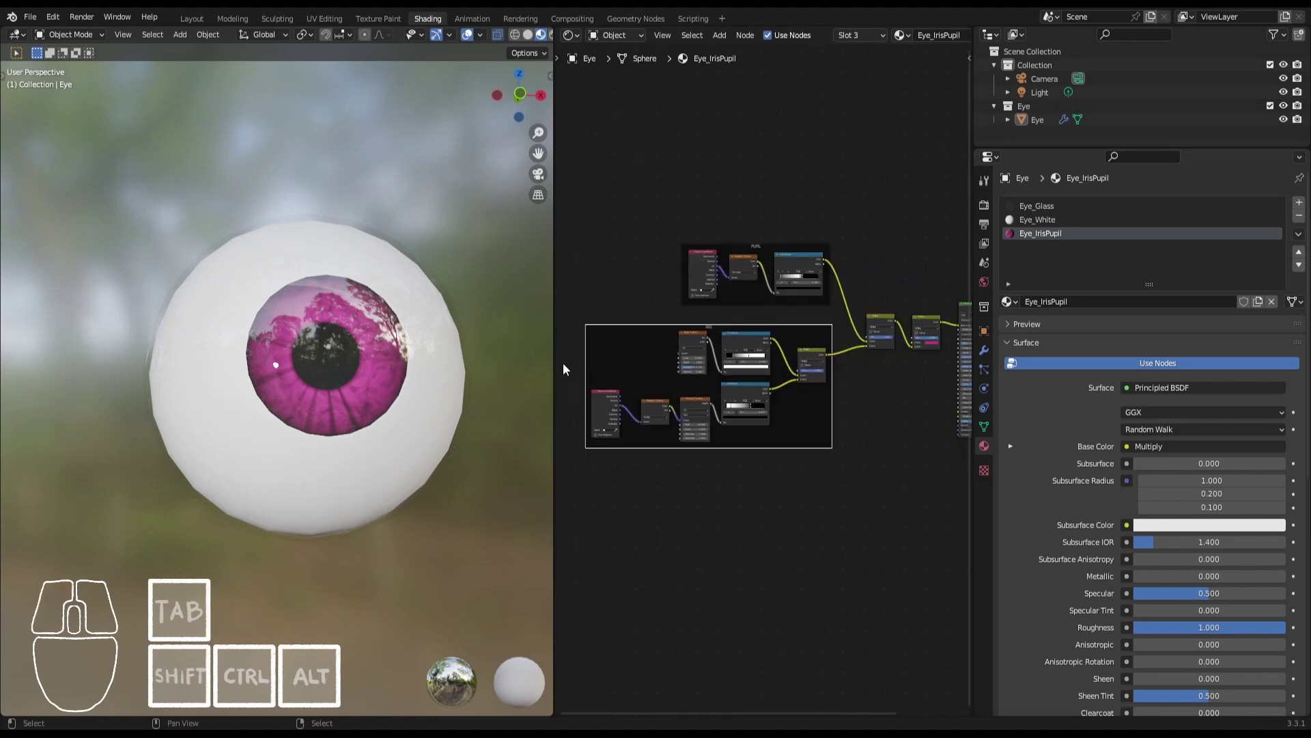
Move the Noise Texture in the IRIS frame slightly farther from its ColorRamp.
scroll(374, 336, up, 2)
shift+middle_drag(418, 360, 391, 322)
scroll(390, 301, down, 1)
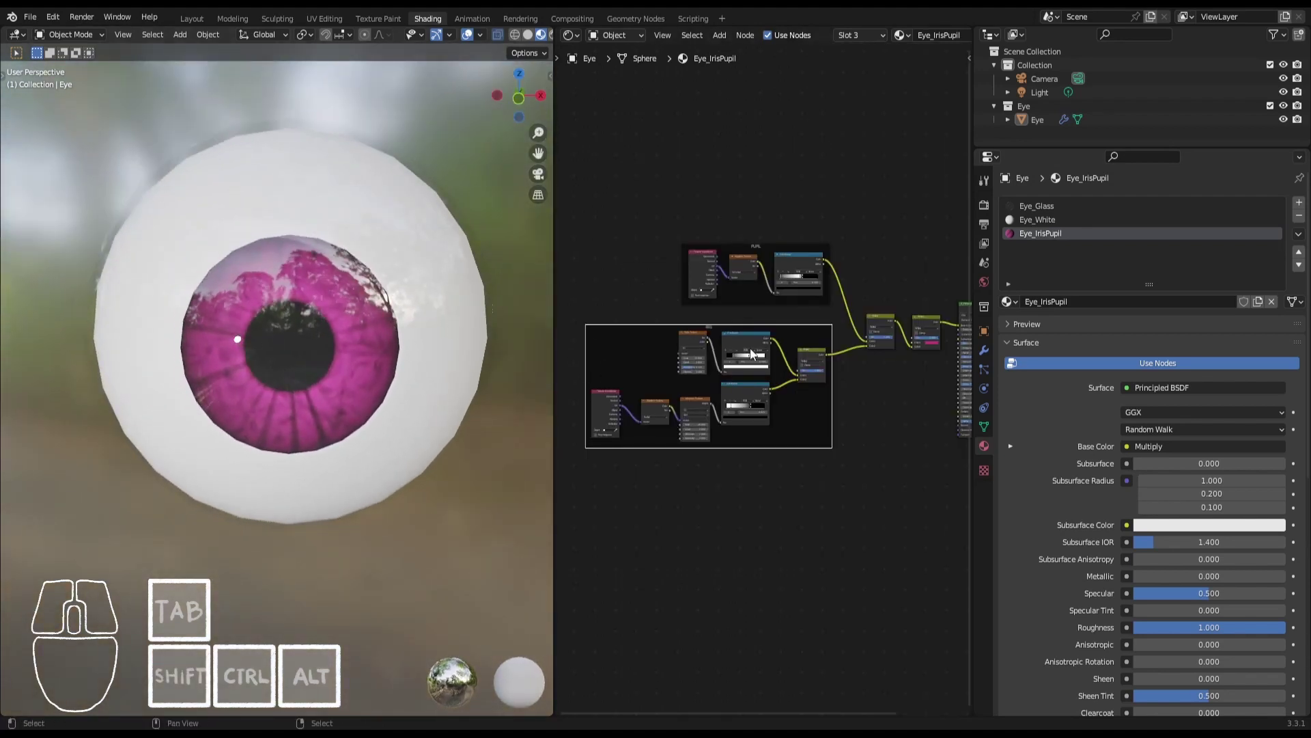
scroll(713, 386, up, 2)
scroll(713, 386, up, 4)
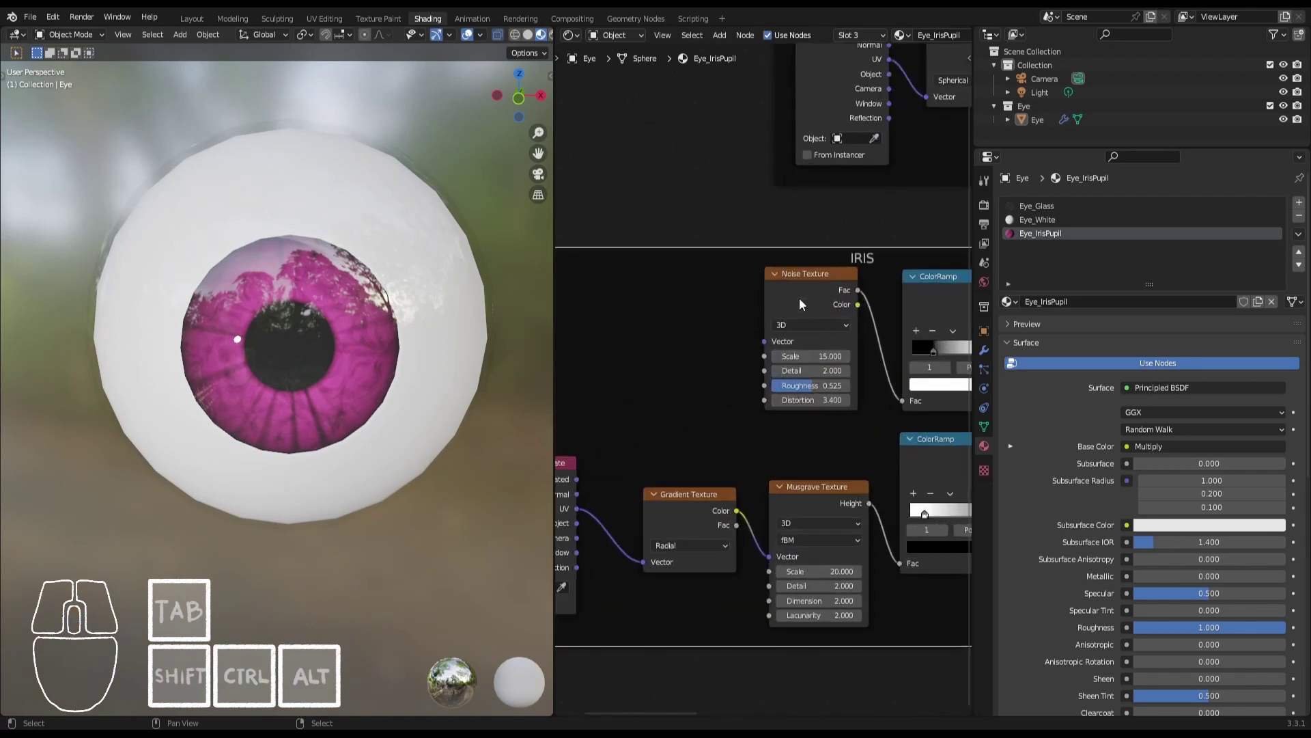
click(826, 304)
drag(826, 305, 797, 308)
click(777, 358)
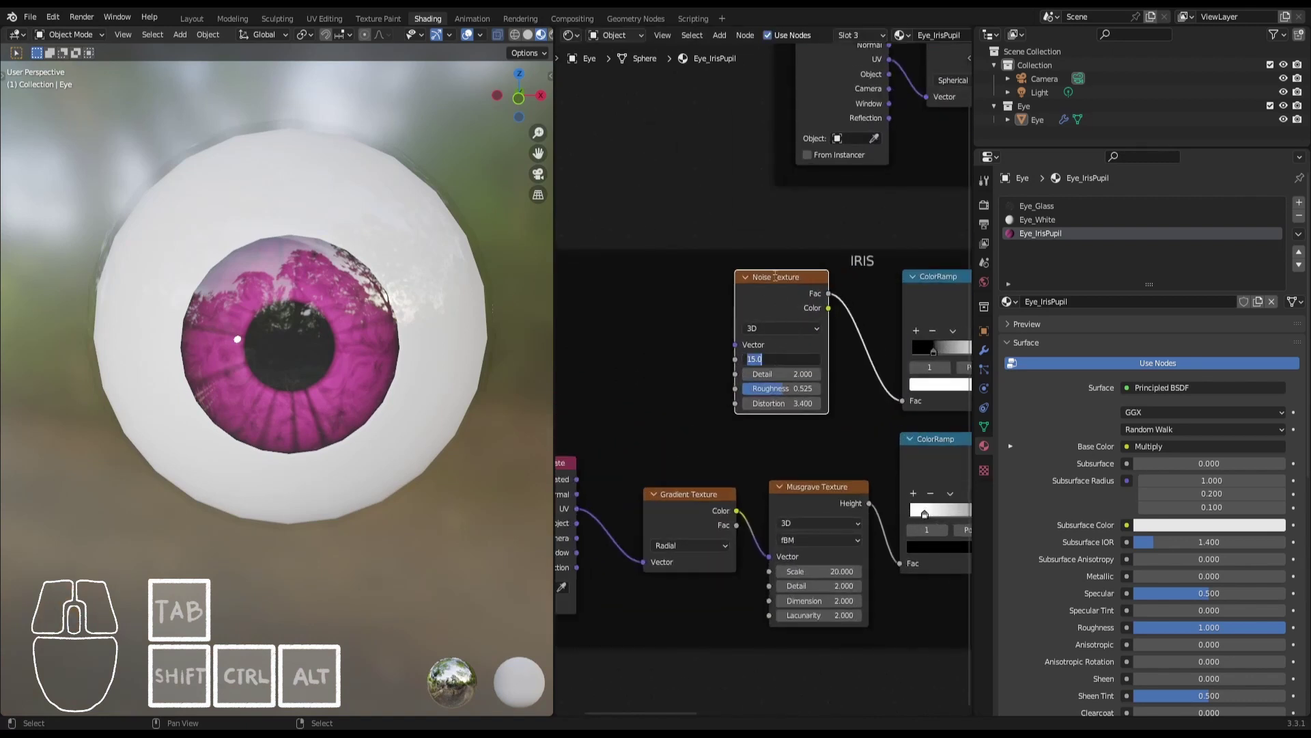
key(Return)
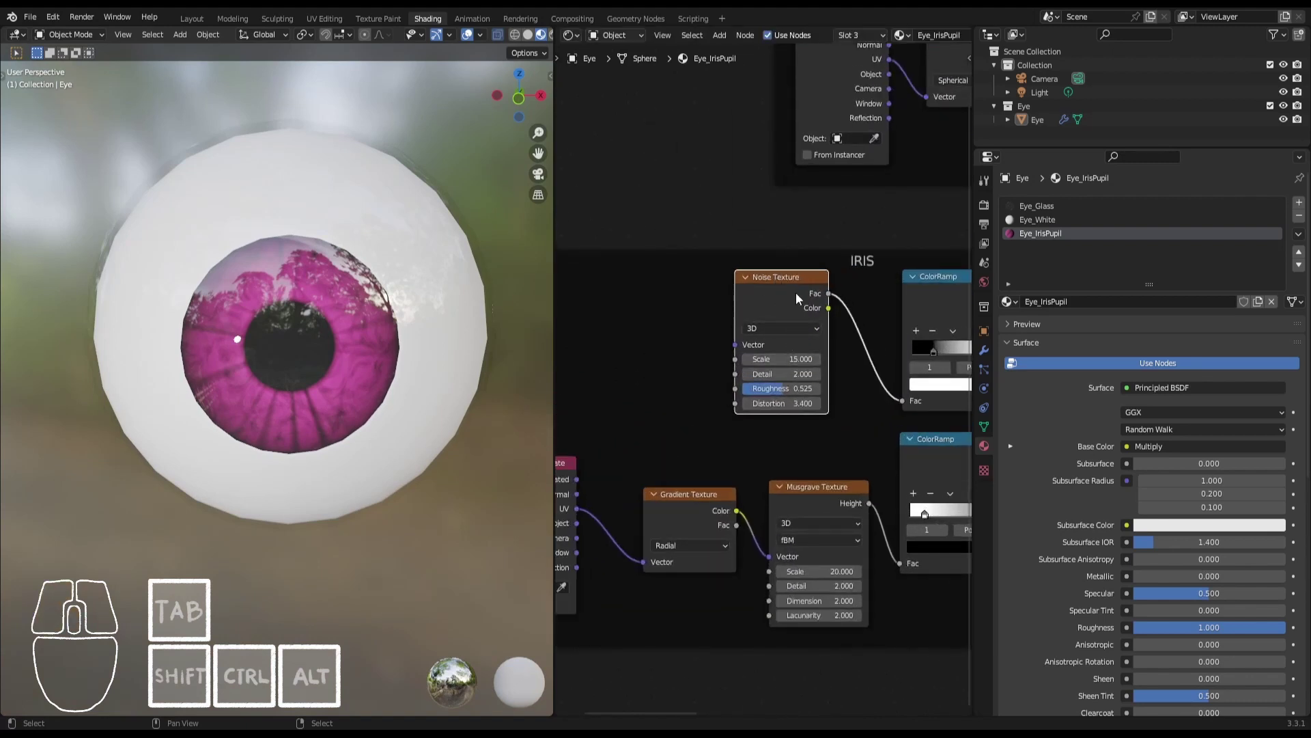
Replace the IRIS frame's Noise Texture with a Magic Texture at Scale 23.400 and Distortion 2.400, feeding the upper ColorRamp.
key(ctrl+x)
key(shift+a)
mouse_move(671, 200)
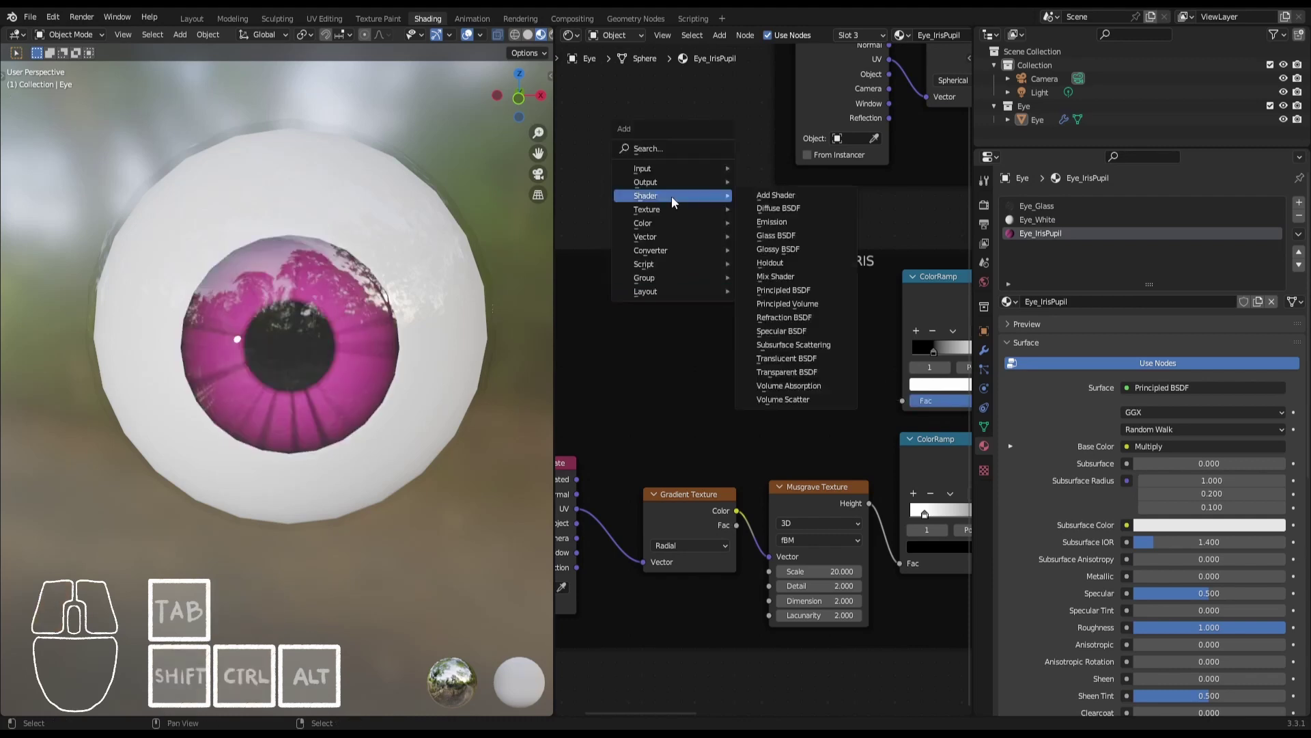
click(790, 289)
click(769, 296)
middle_drag(847, 319, 755, 315)
drag(768, 314, 810, 398)
mouse_move(721, 379)
mouse_down()
mouse_move(786, 379)
mouse_move(730, 395)
mouse_up()
Change the black stop of the IRIS frame's upper ColorRamp to dark red.
middle_drag(853, 365, 802, 366)
click(790, 351)
click(809, 383)
drag(879, 273, 879, 234)
click(821, 271)
Set the blending mode of the IRIS frame's Multiply node to Overlay.
middle_drag(956, 342, 712, 355)
click(777, 372)
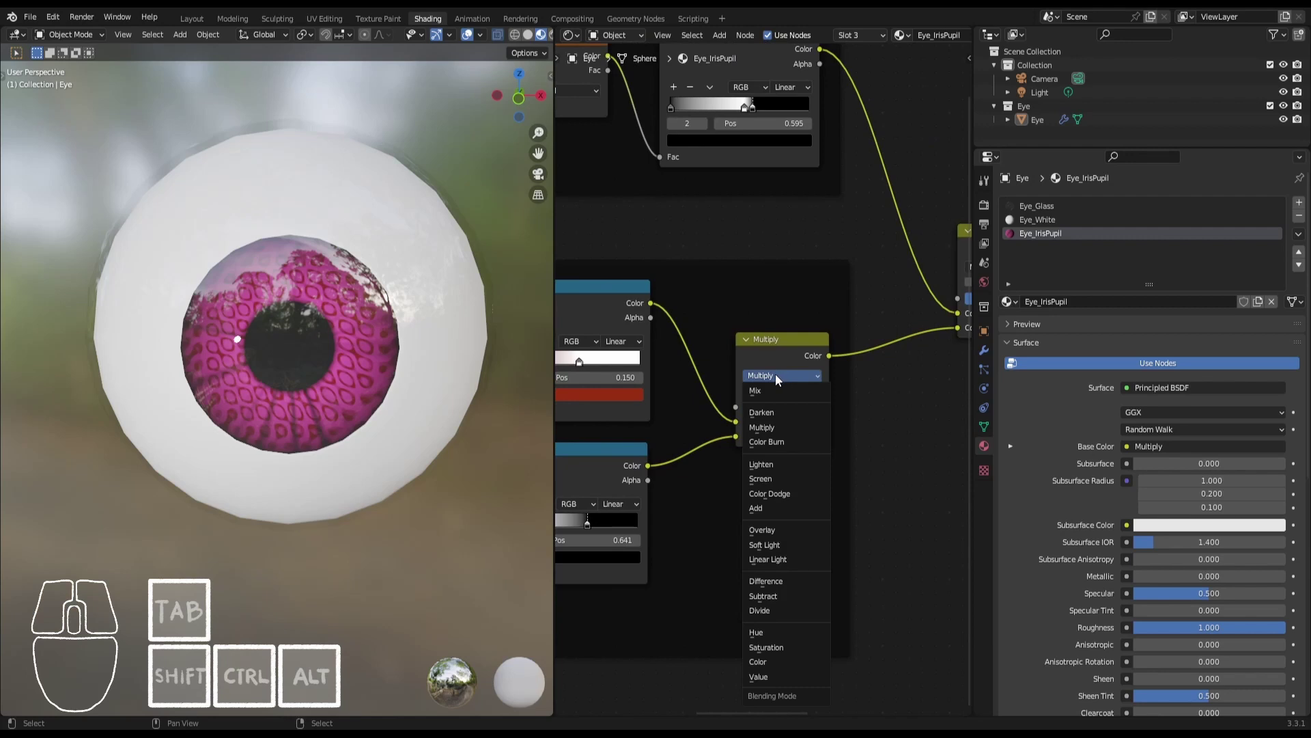
click(779, 530)
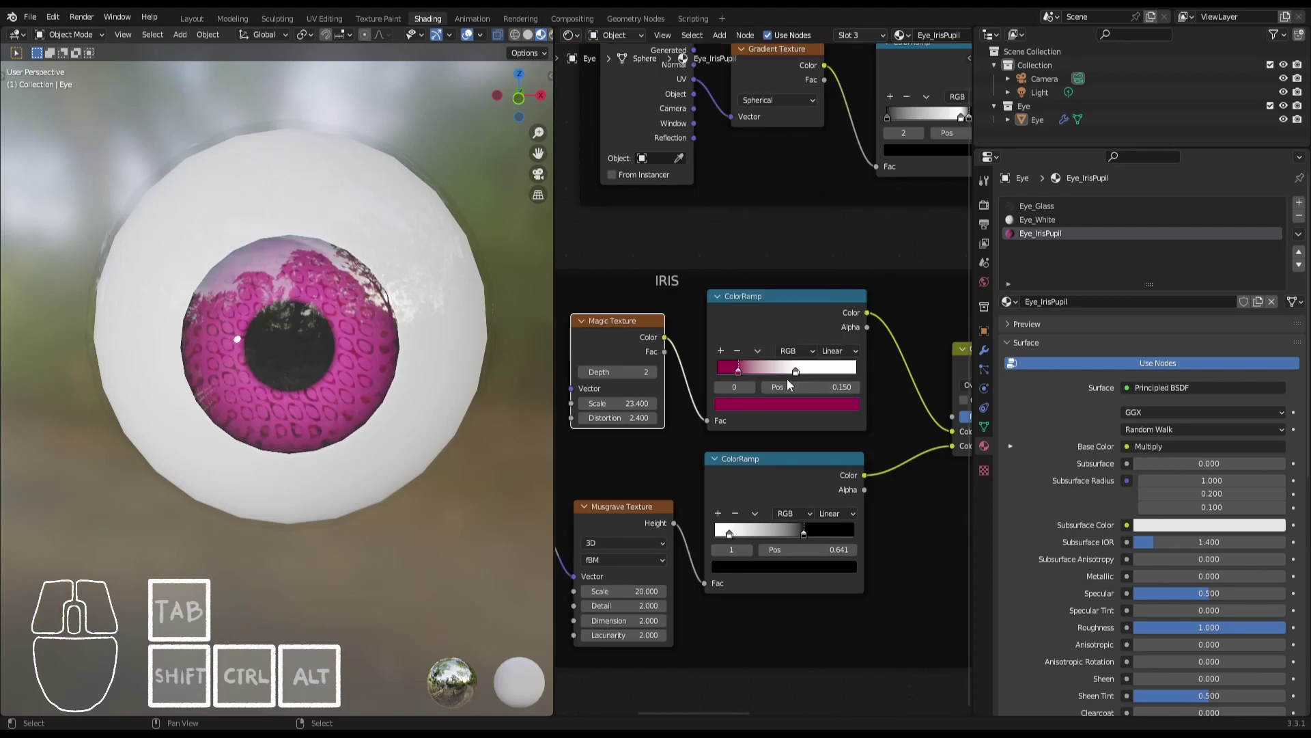
Add a middle stop to the upper iris ColorRamp and colour it blue, with hue 0.655, saturation 0.892 and value 0.657.
mouse_move(795, 371)
mouse_down()
mouse_move(832, 372)
mouse_move(776, 368)
mouse_move(792, 370)
mouse_up()
click(738, 372)
click(721, 351)
click(797, 403)
drag(791, 258, 795, 241)
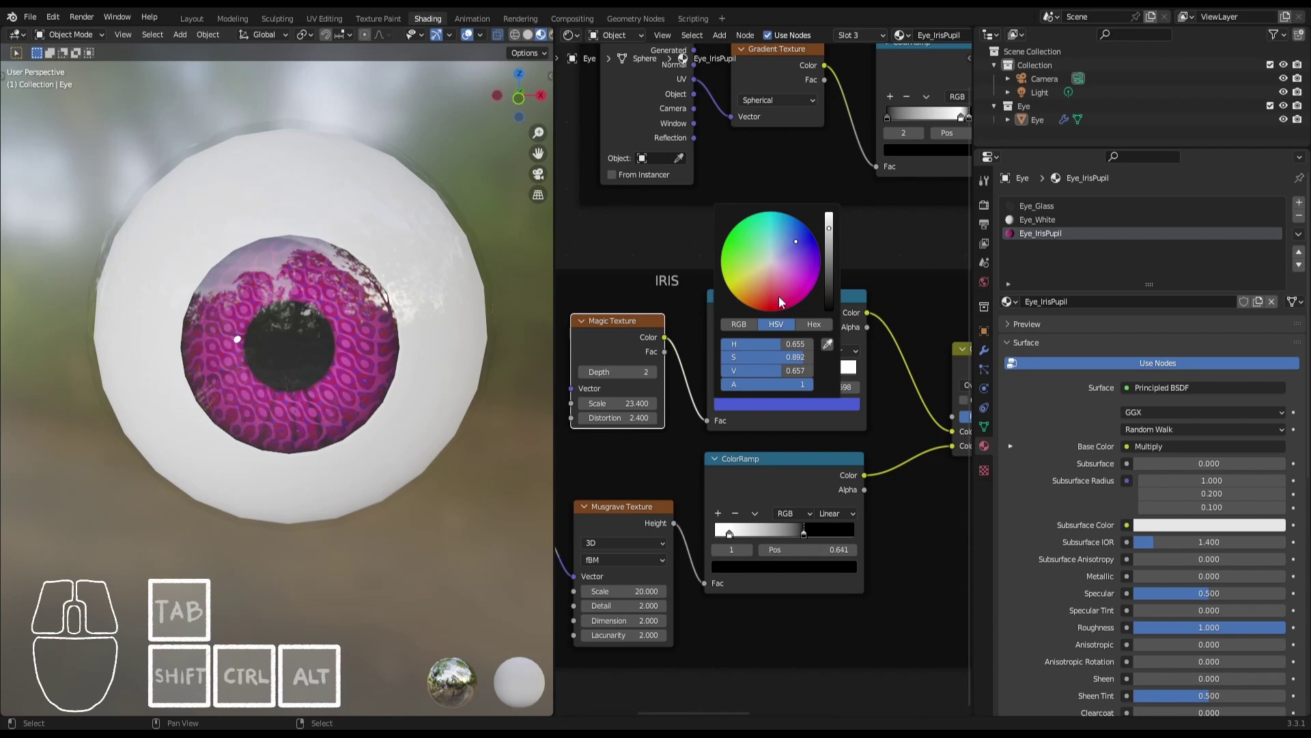
drag(803, 369, 792, 369)
Replace the Magic Texture with a Noise Texture feeding its Fac into the ColorRamp, at Scale 17.900 and Distortion 3.300.
scroll(795, 403, up, 7)
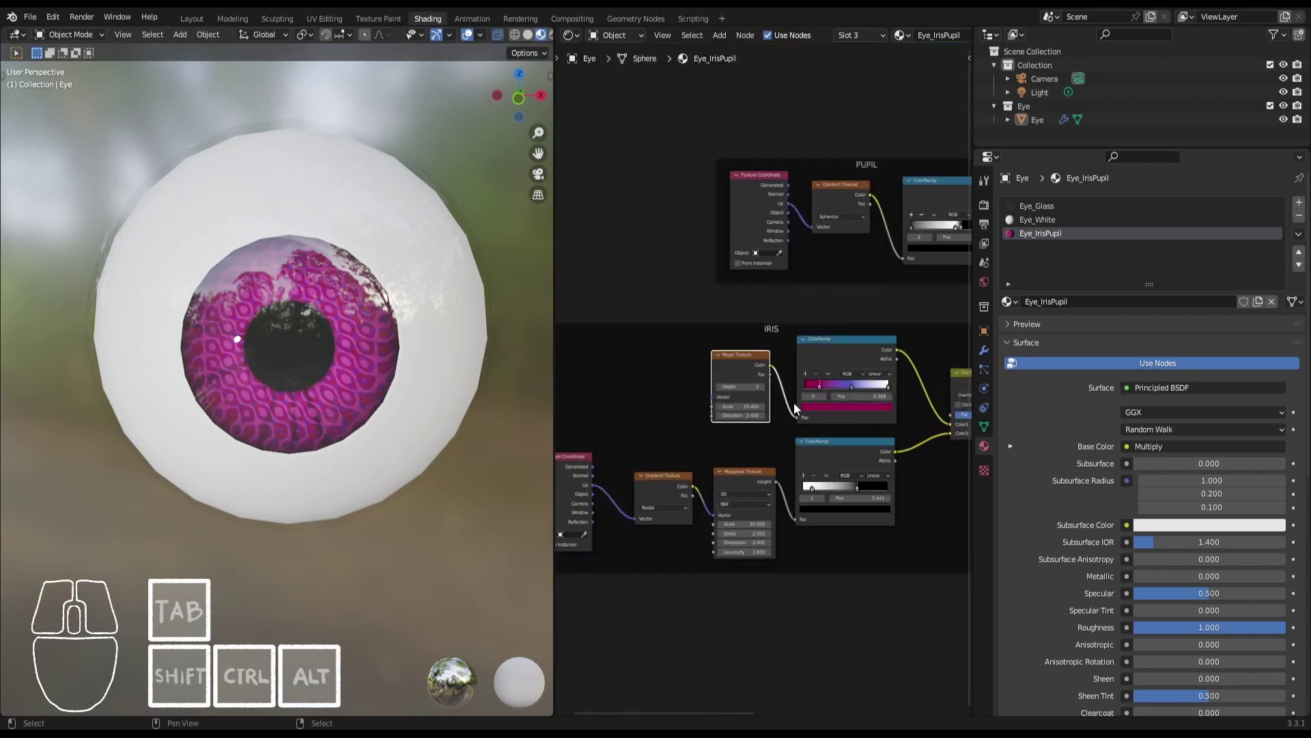
drag(770, 345, 825, 440)
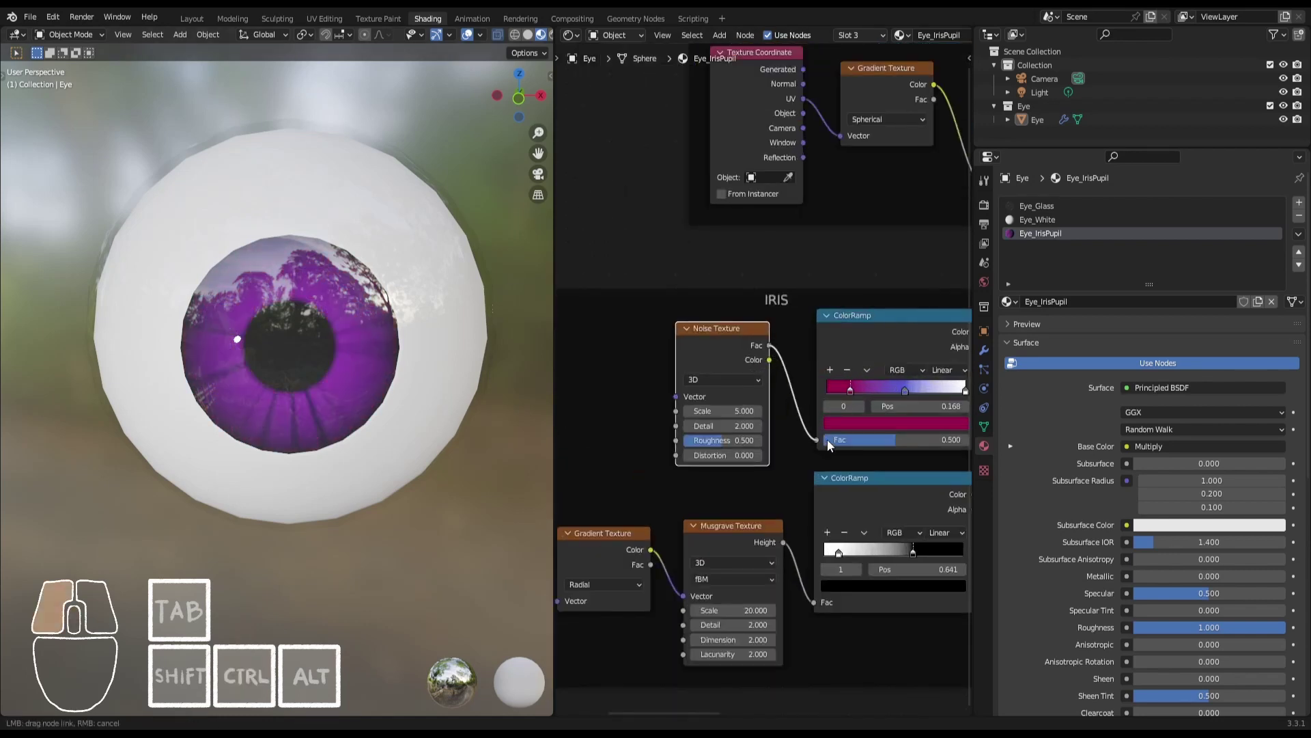
click(739, 348)
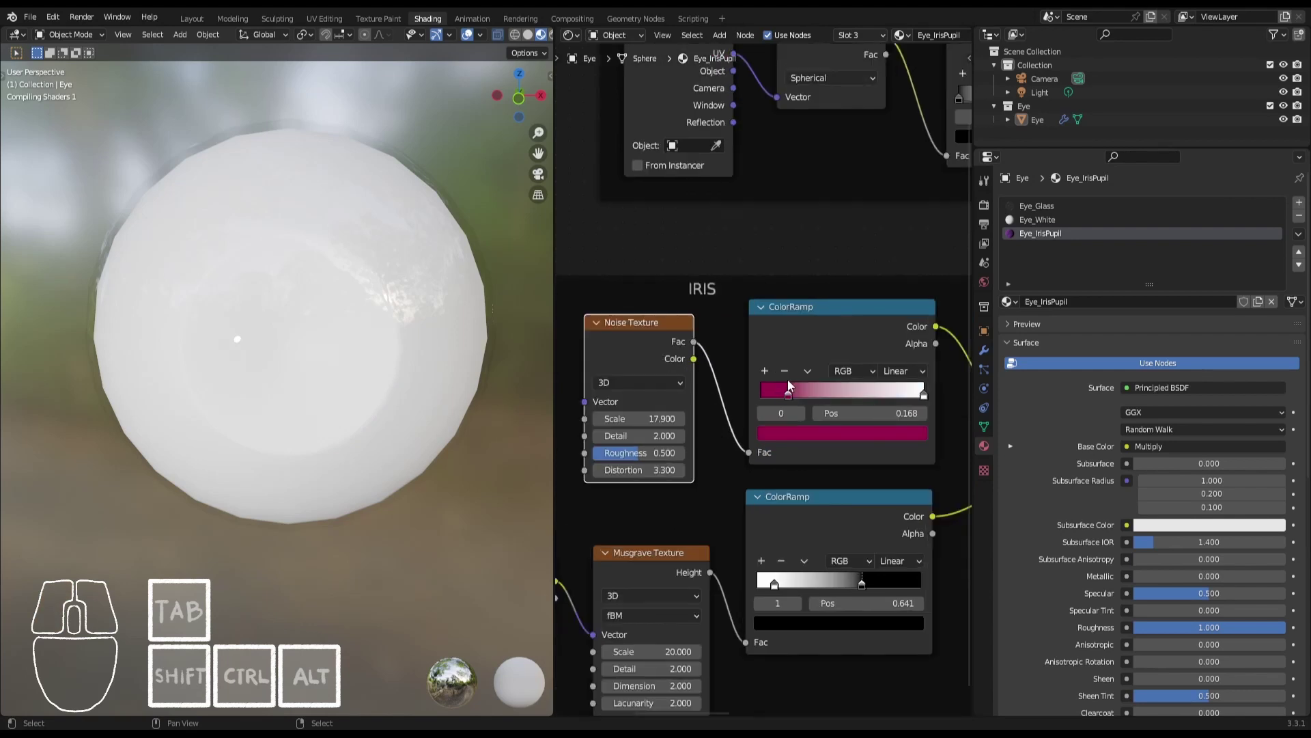
Move the magenta stop of the upper iris ColorRamp to position 0.000 and open its colour for editing.
drag(788, 389, 749, 392)
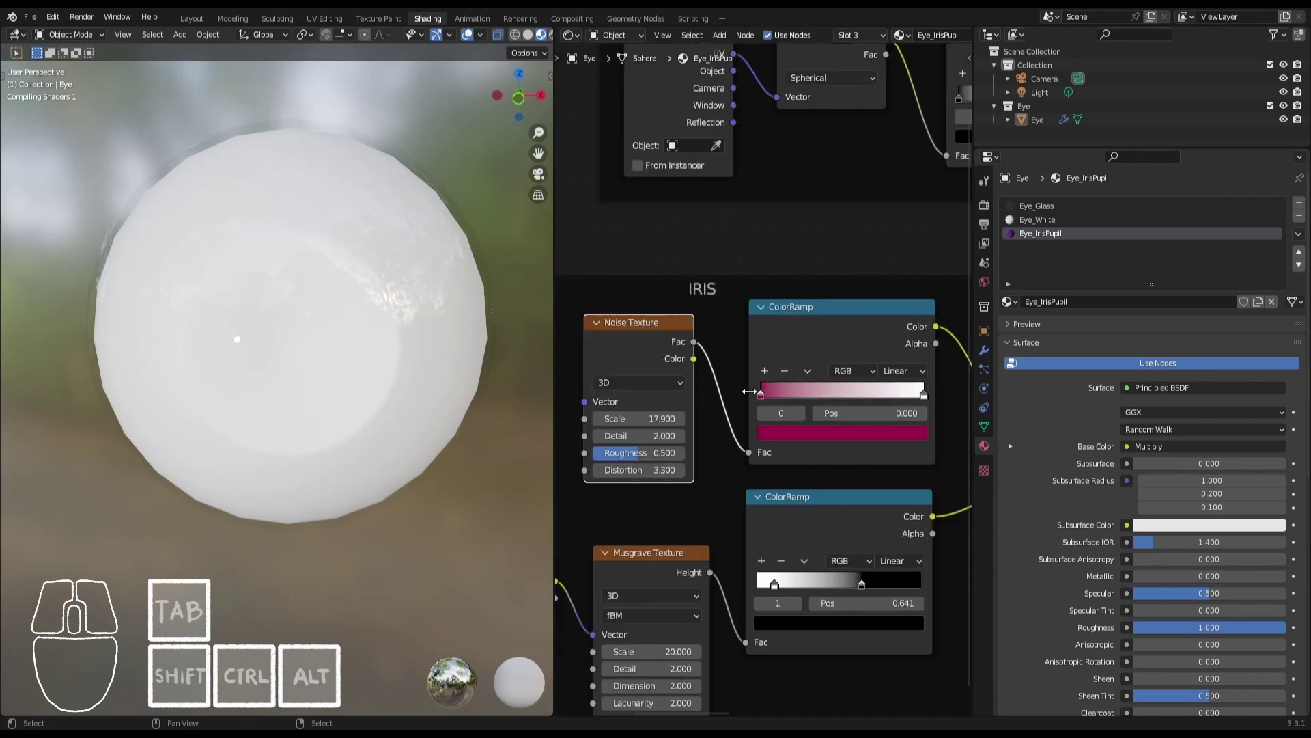
click(819, 431)
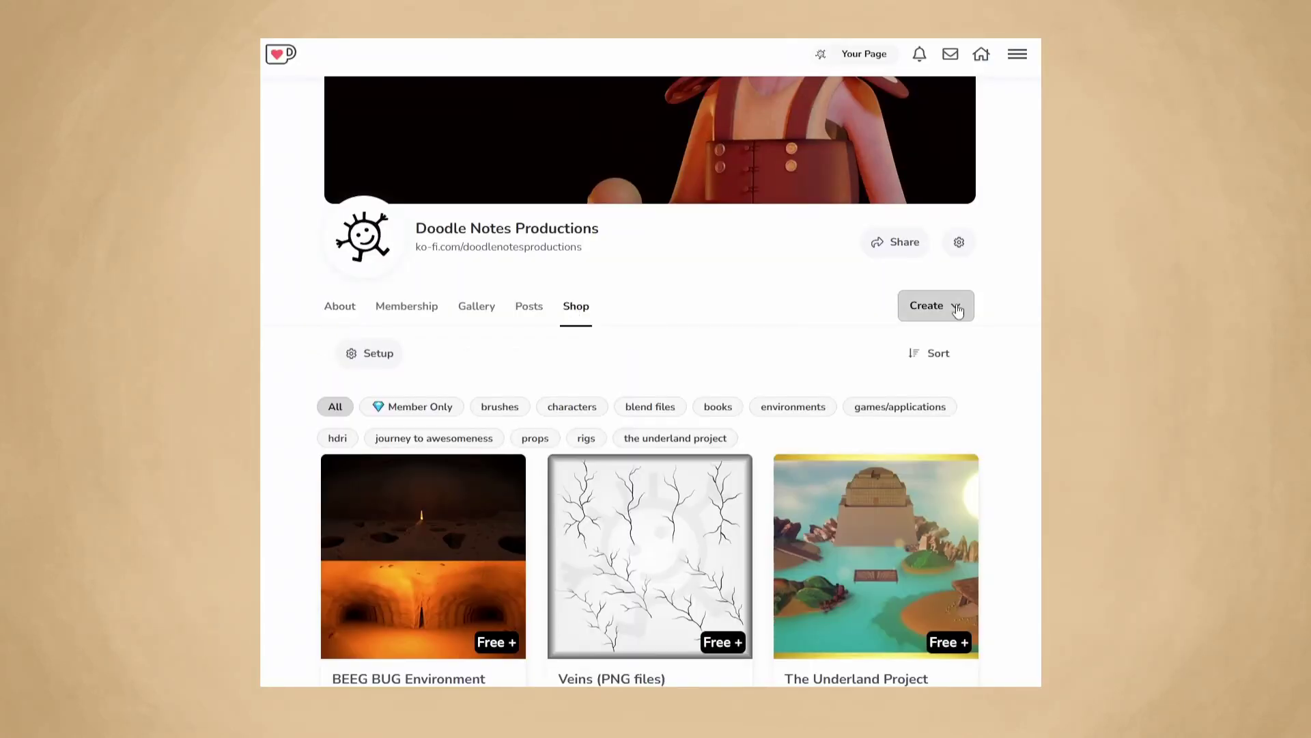
Switch to the Doodle Notes Productions shop on Ko-fi and browse its downloadable brushes, props and models.
scroll(651, 383, up, 2)
scroll(651, 383, down, 4)
scroll(649, 383, down, 5)
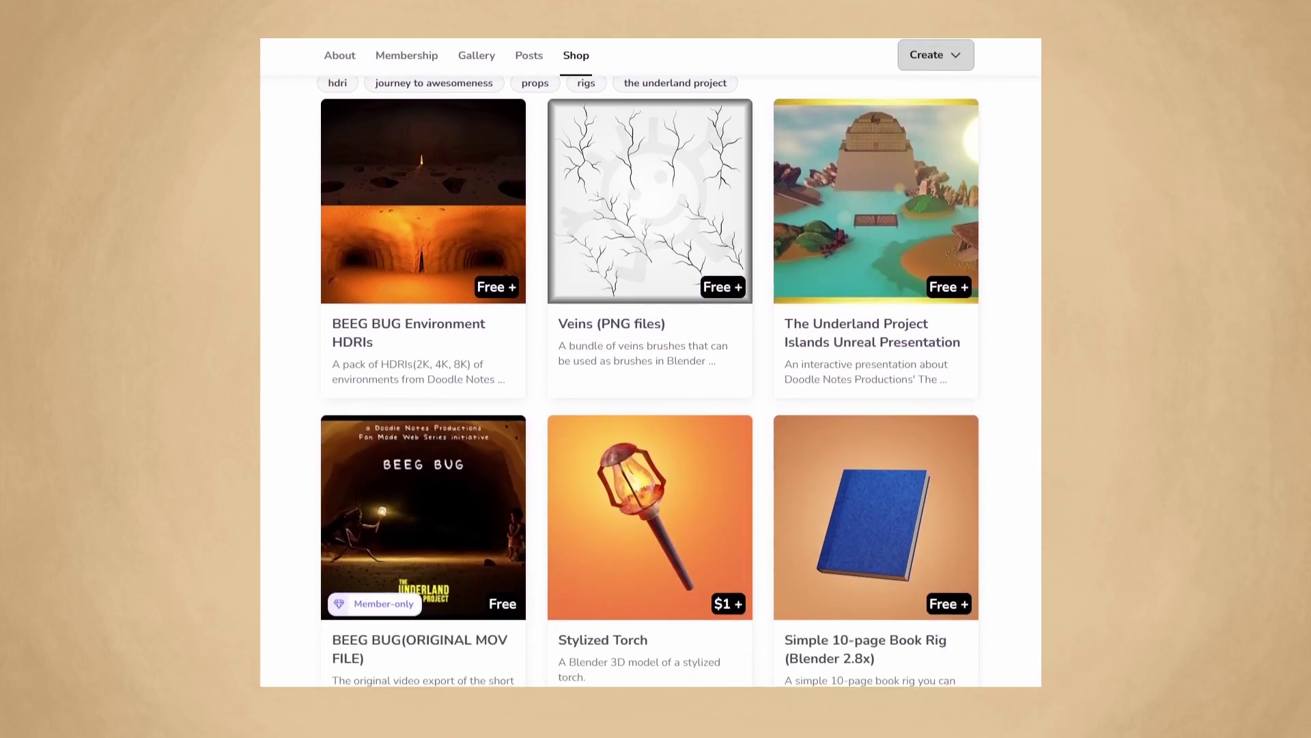
scroll(648, 383, down, 5)
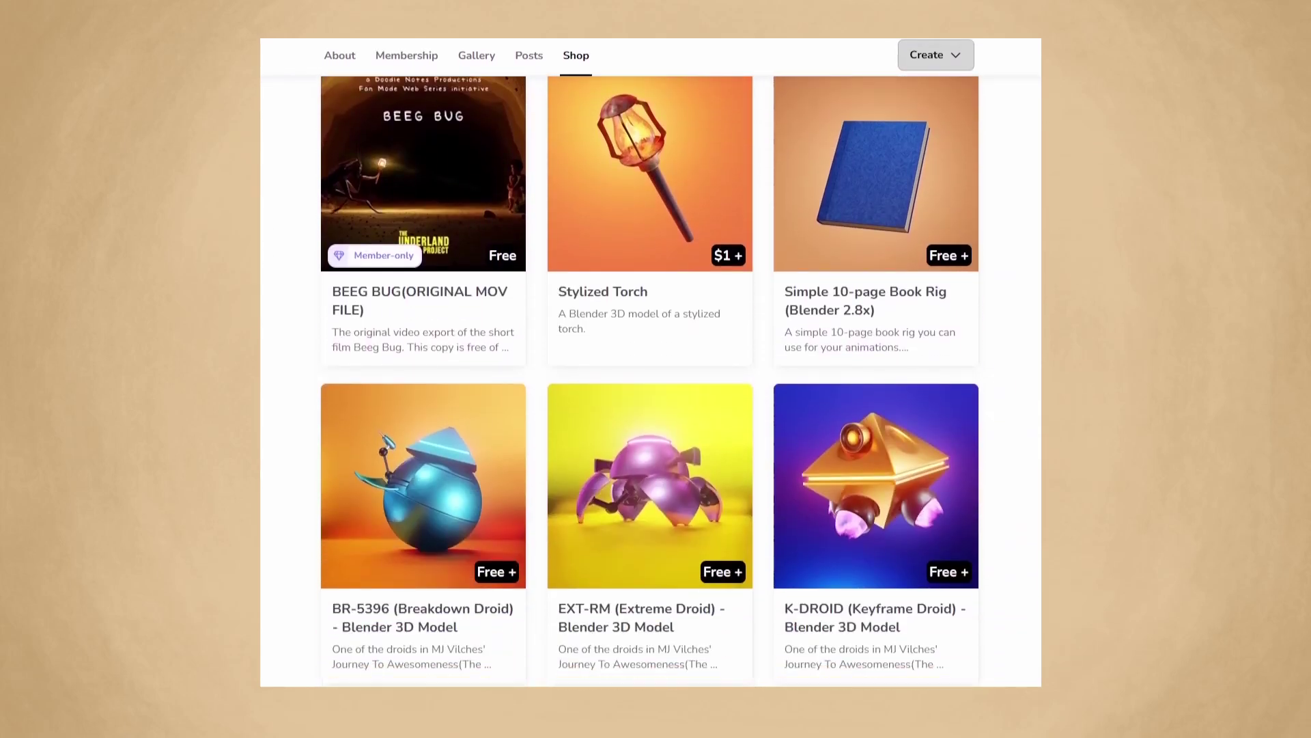